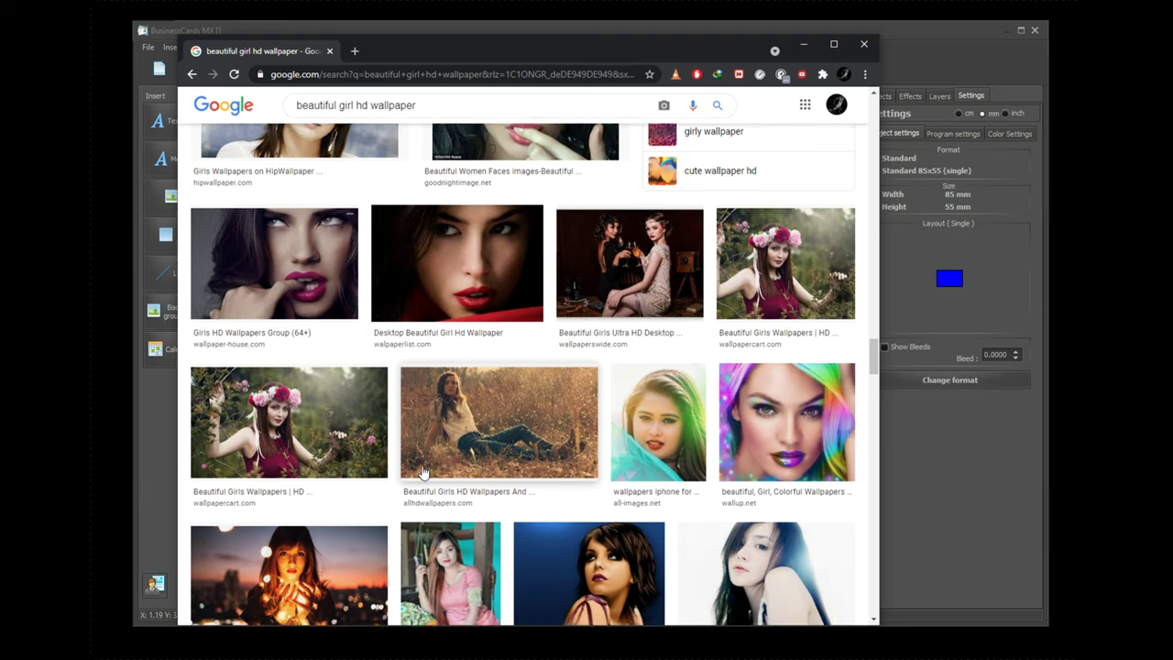
Find the portrait of a long-haired woman against blue disco lights in the image results and visit its Wallpaper Cave page
scroll(424, 472, "down", 6)
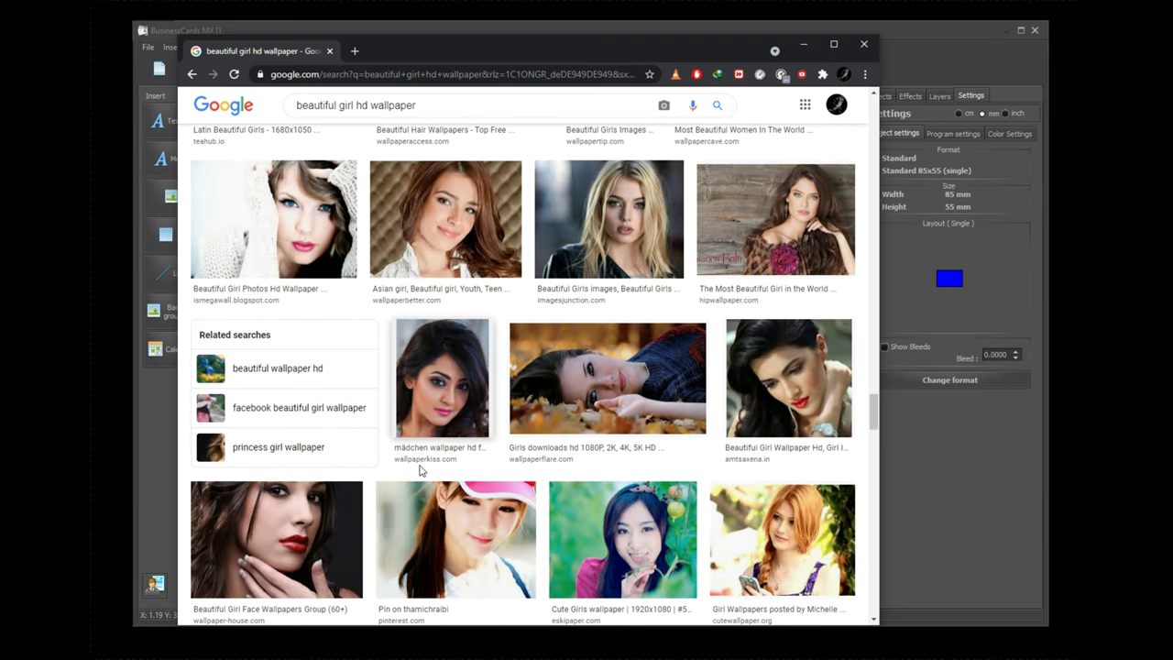
scroll(423, 472, "down", 2)
scroll(421, 471, "down", 2)
scroll(421, 471, "down", 7)
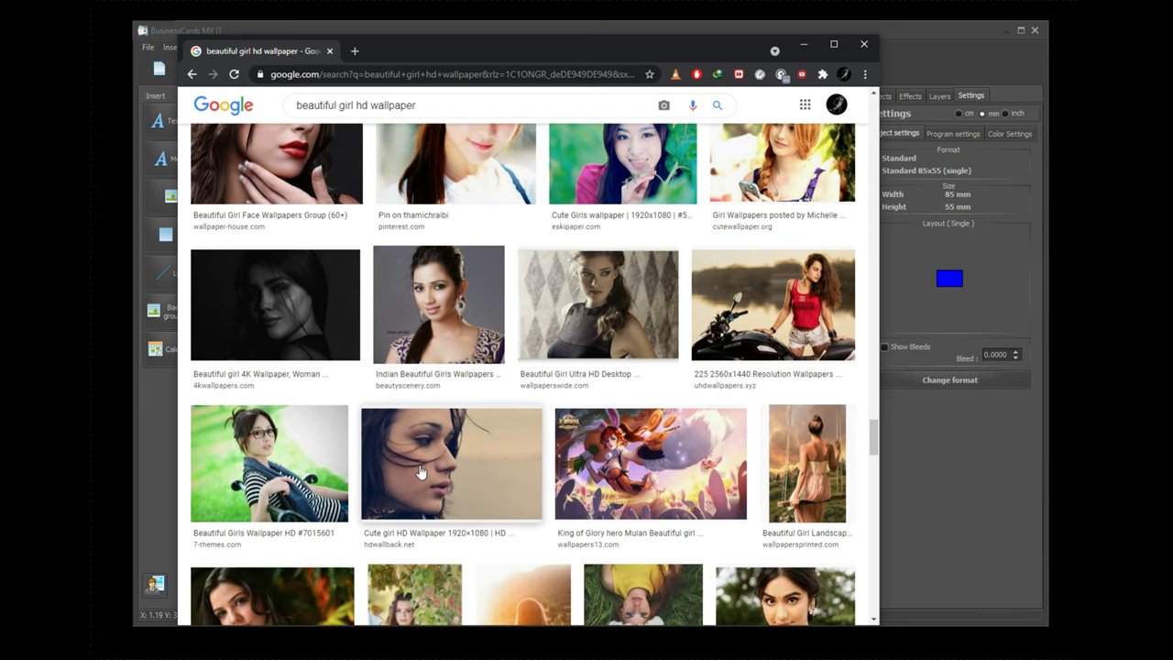
scroll(421, 471, "down", 4)
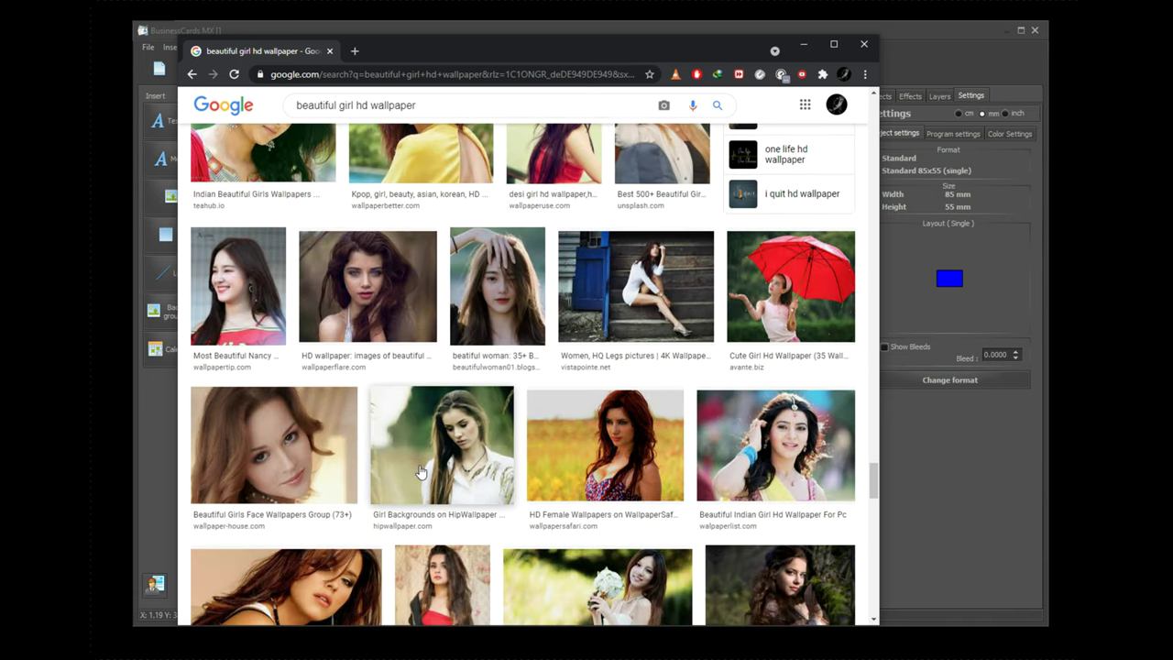
scroll(421, 472, "down", 3)
scroll(421, 471, "down", 6)
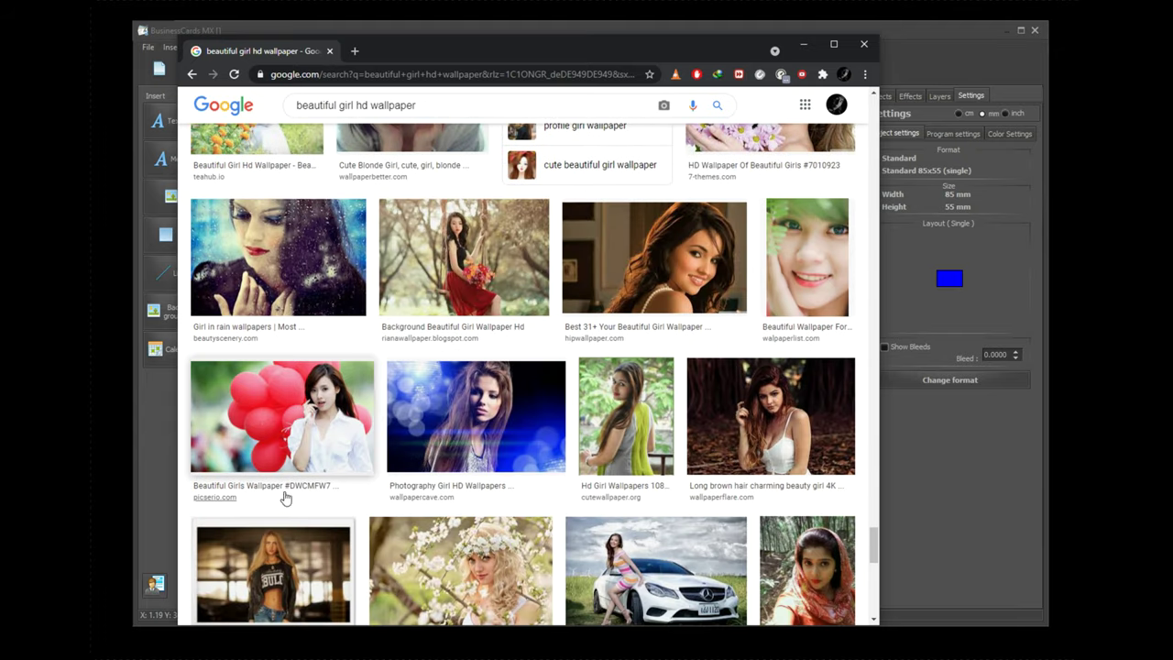
left_click(496, 426)
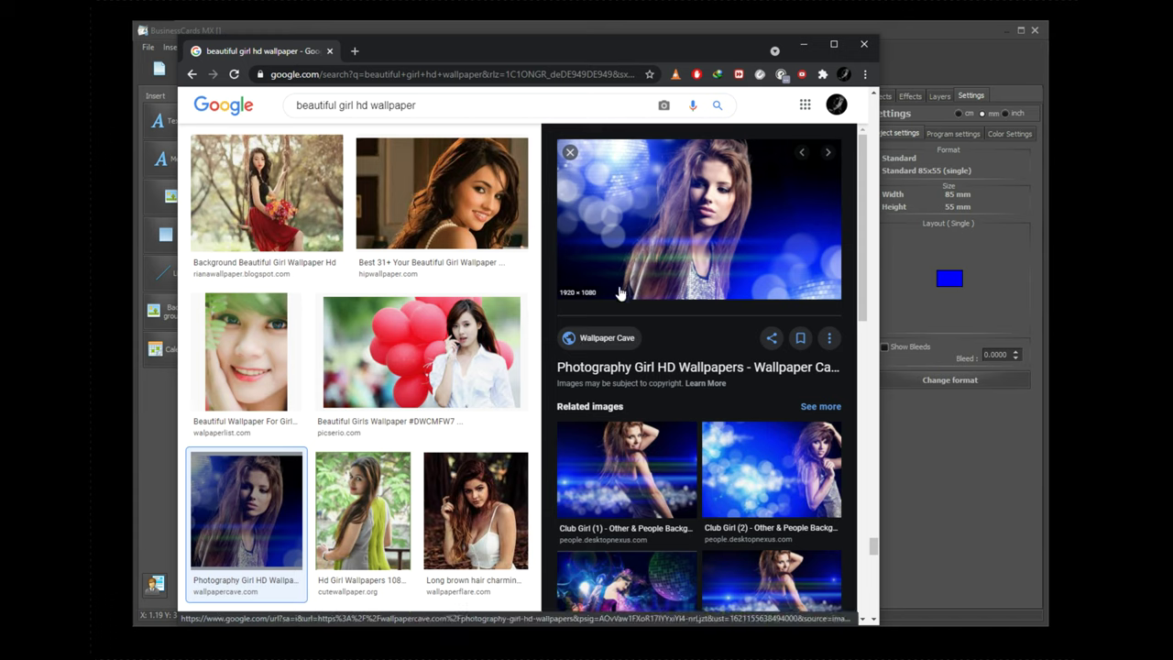
scroll(620, 293, "down", 2)
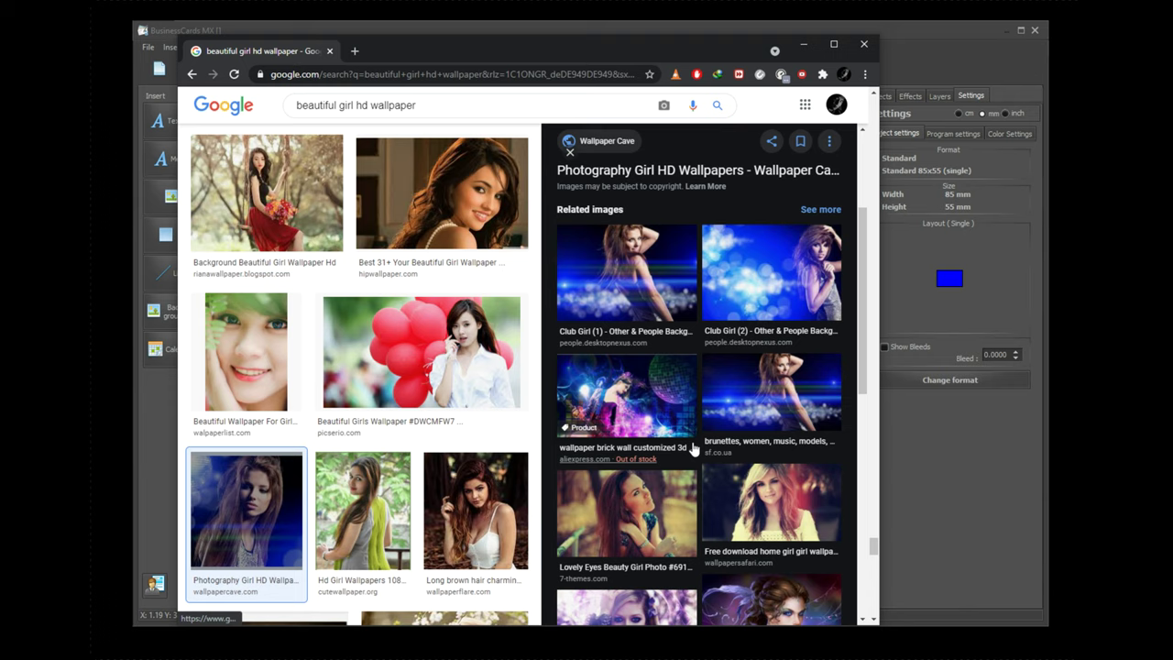
scroll(668, 407, "up", 2)
left_click(684, 254)
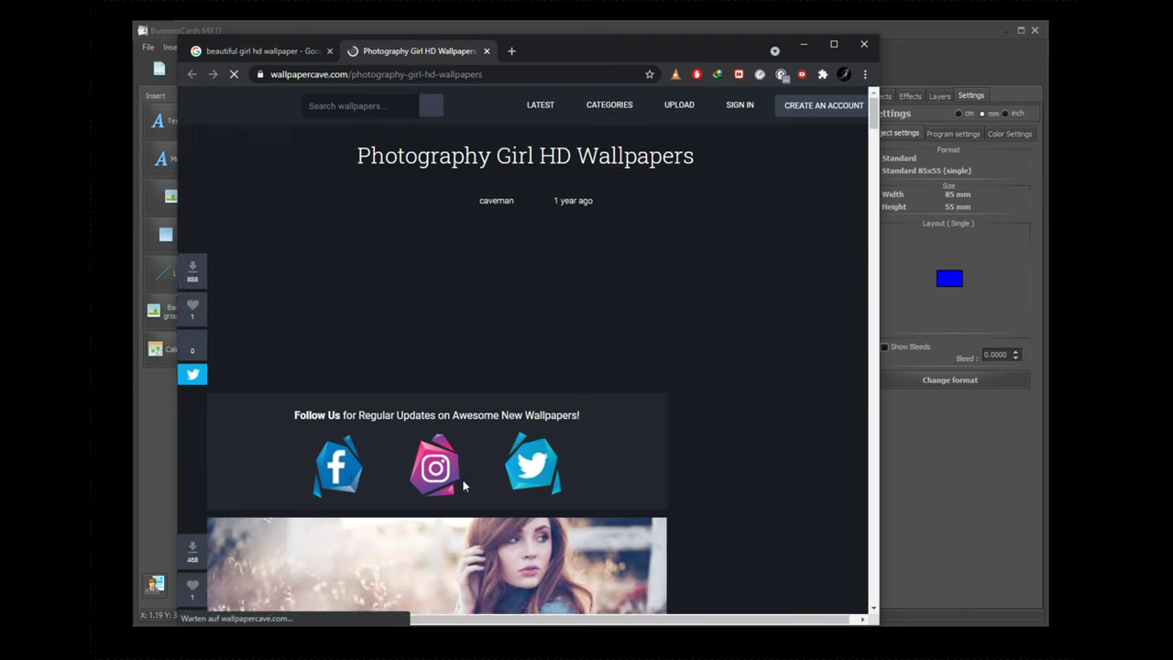
Open the blue disco-light portrait from the Wallpaper Cave gallery and download the wallpaper
scroll(495, 410, "down", 8)
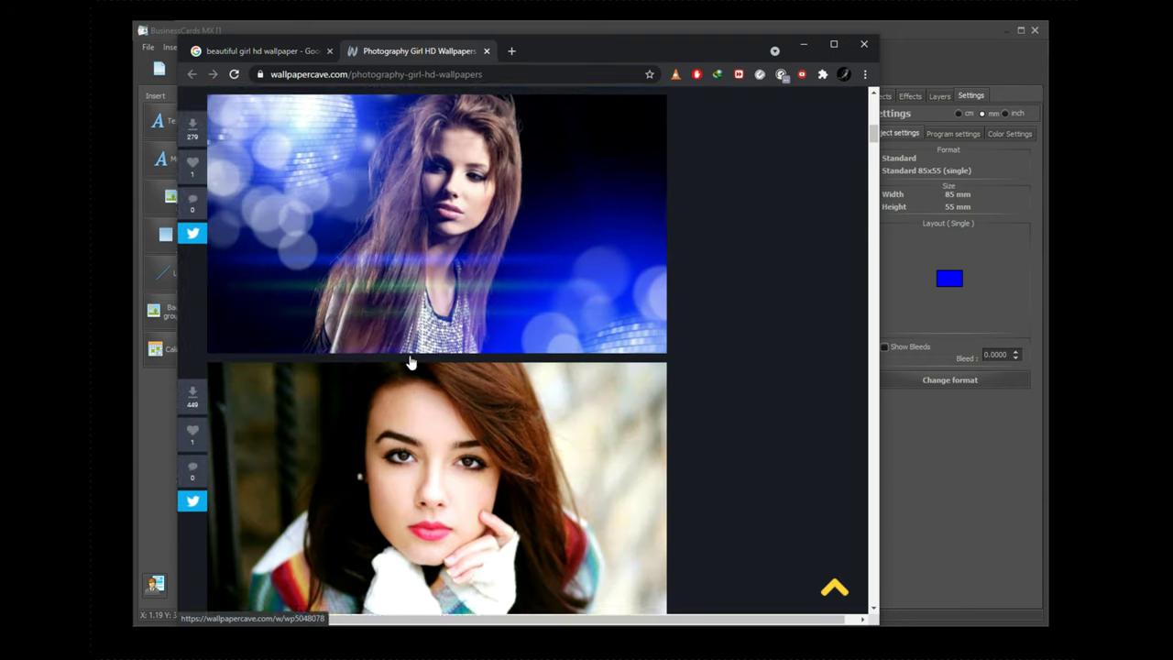
scroll(410, 363, "up", 2)
left_click(401, 345)
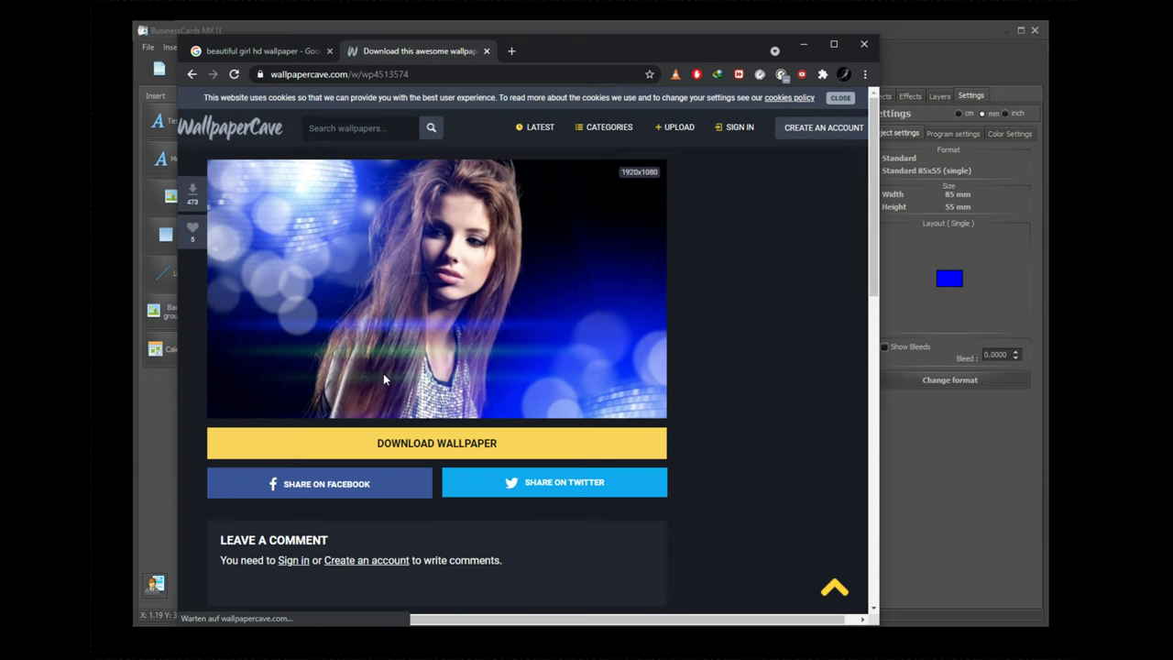
left_click(404, 443)
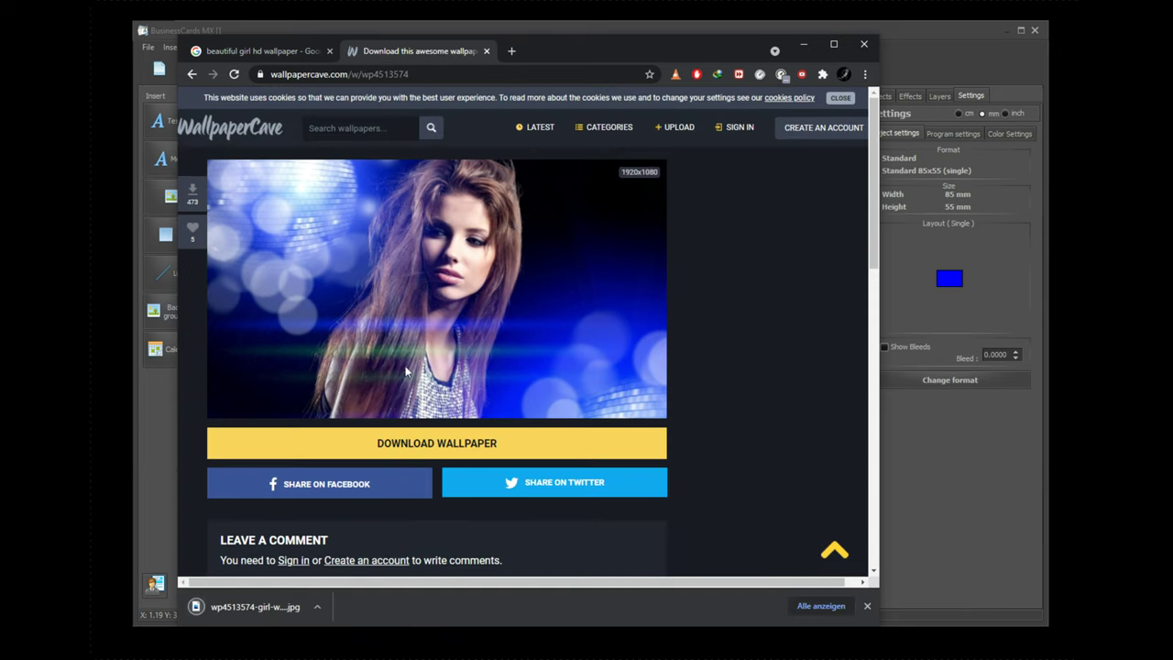
View the downloaded wallpaper in the photo viewer, close it, and switch back to BusinessCards MX
left_click(291, 605)
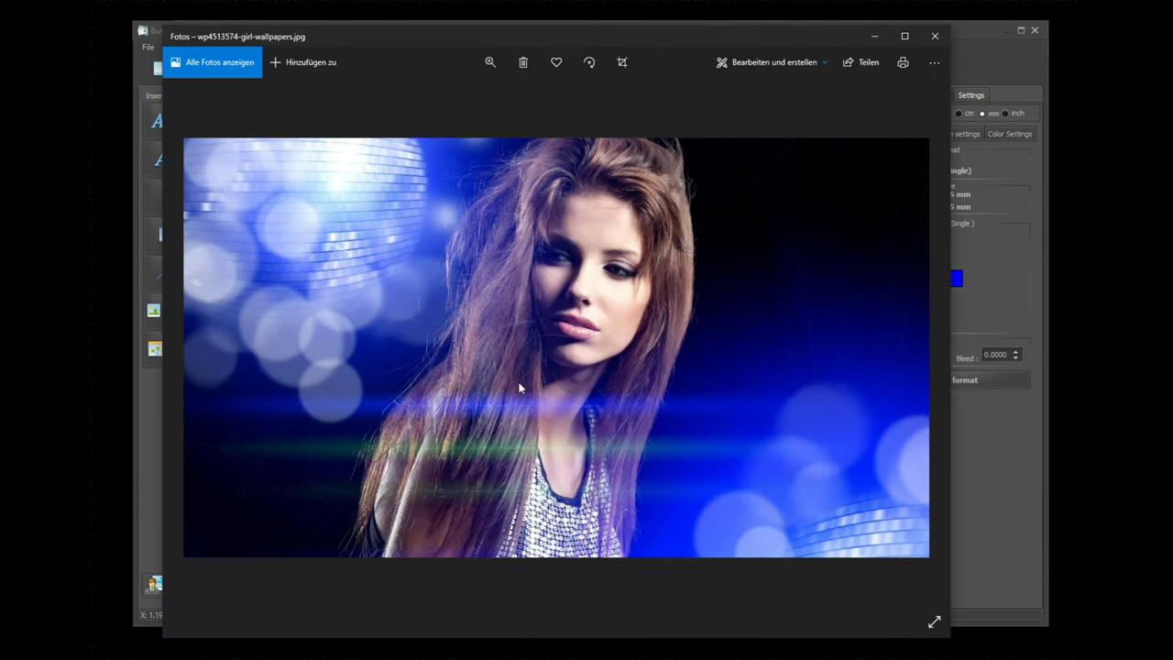
left_click(935, 36)
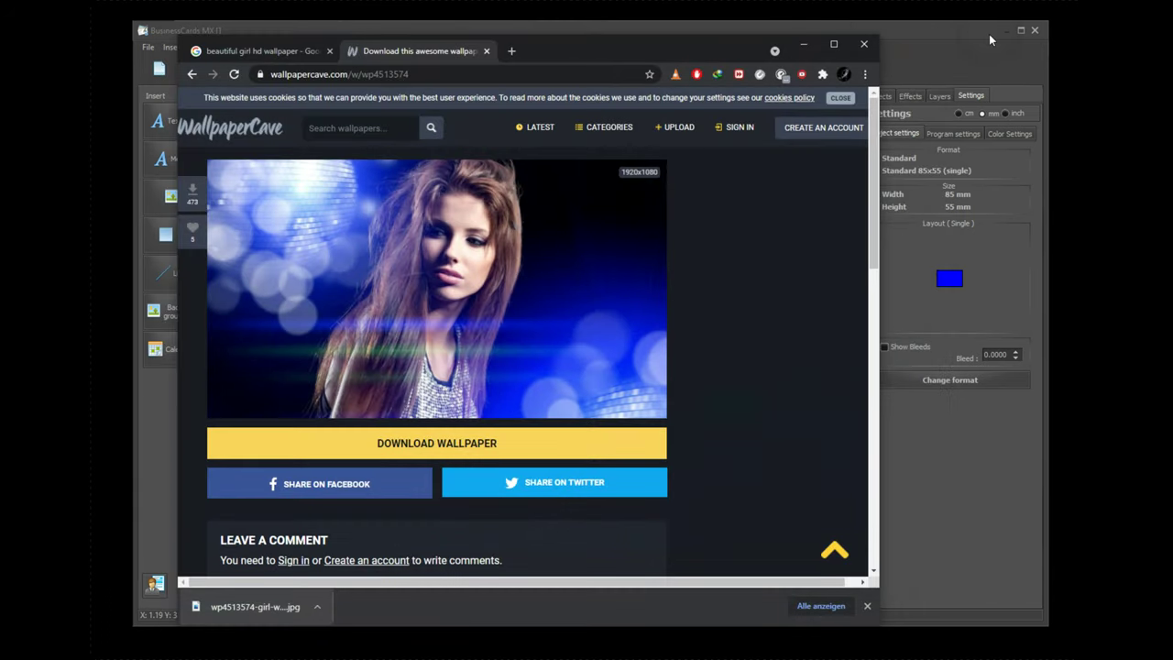
left_click(1002, 36)
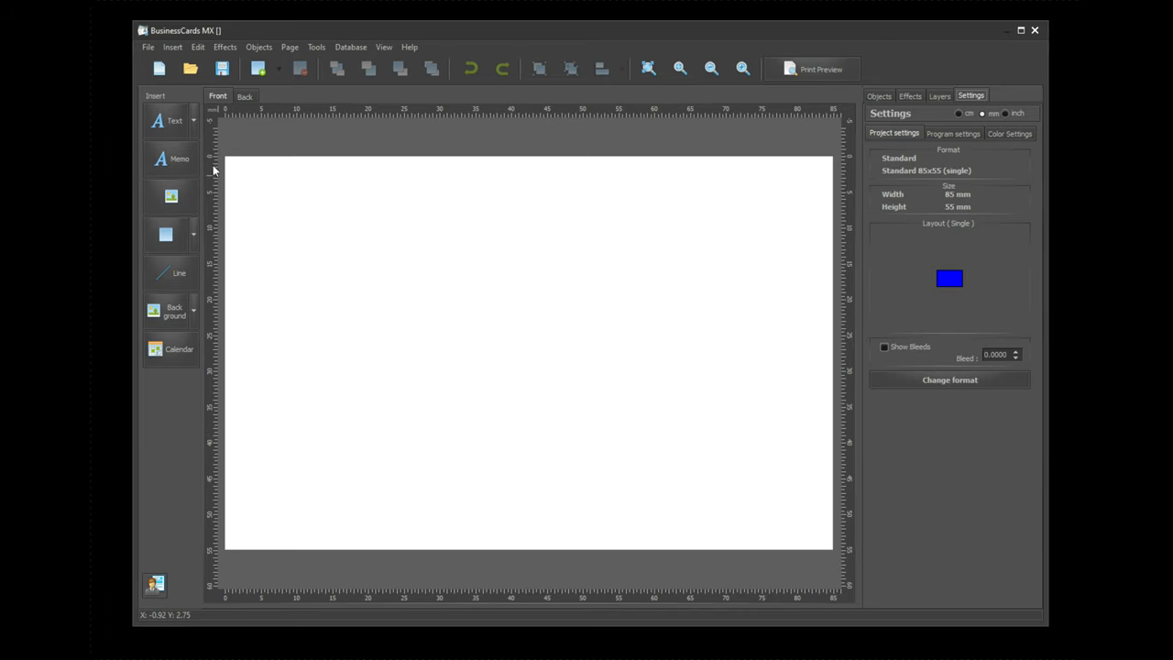
Place the downloaded wallpaper on the card front as an image and enlarge it to about 118 × 66.5 mm to cover the card
left_click(192, 315)
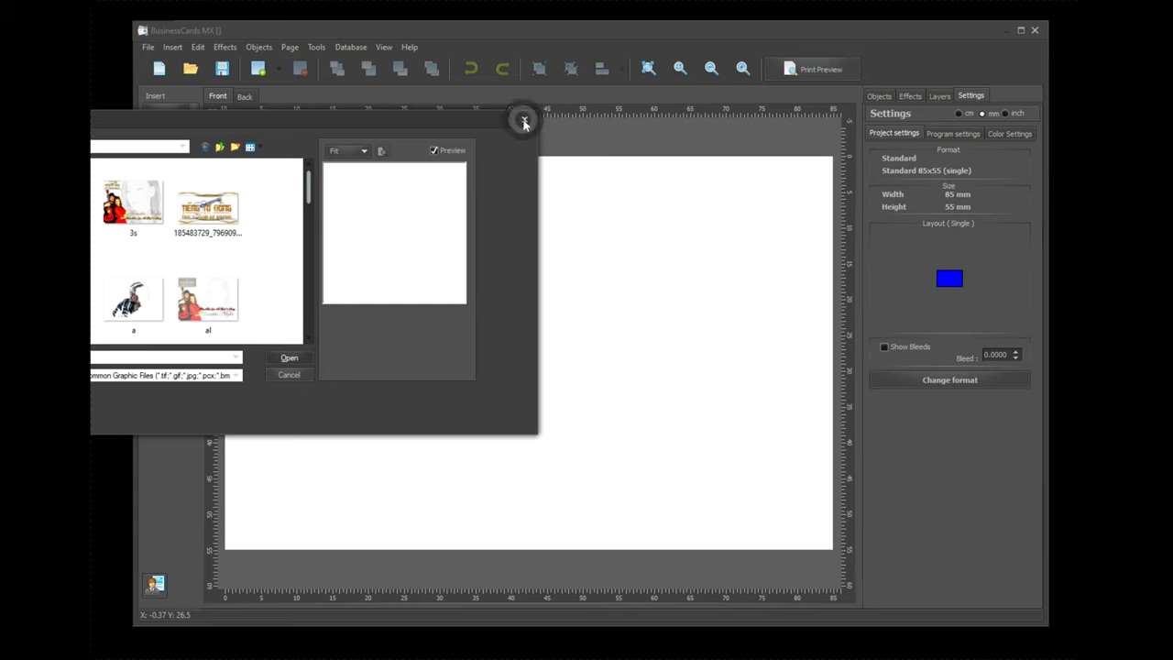
left_click(524, 119)
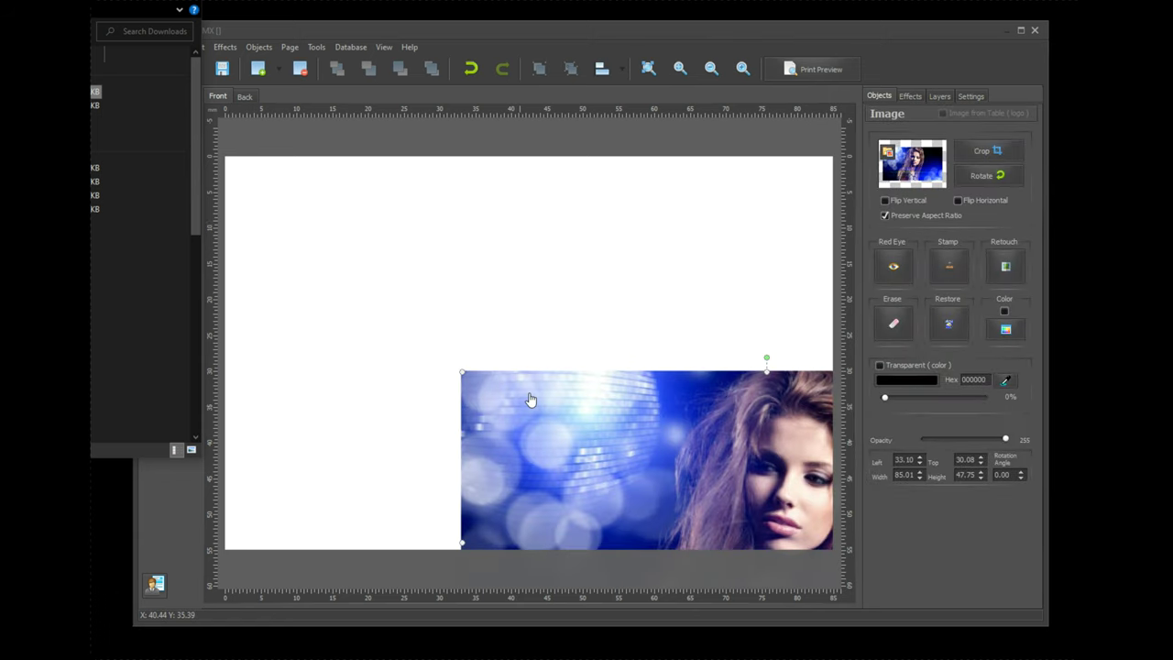
left_click_drag(461, 370, 231, 160)
left_click_drag(584, 492, 592, 402)
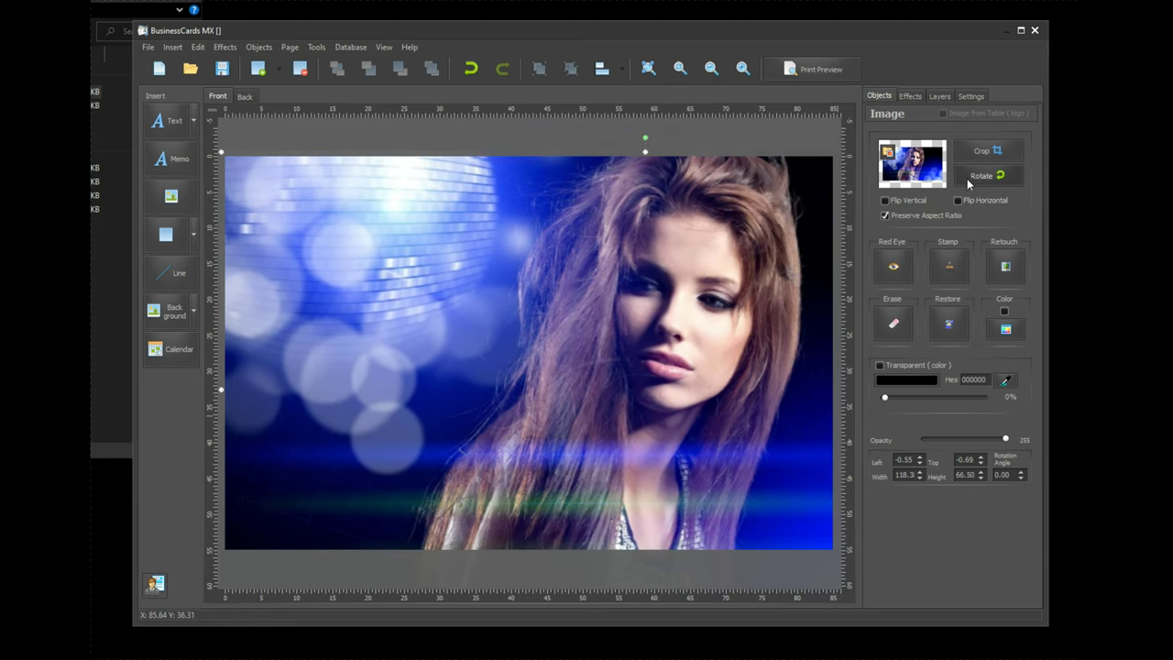
Rotate the wallpaper image in quarter turns through a full circle until it is upright again
left_click(979, 177)
left_click(985, 178)
left_click(987, 178)
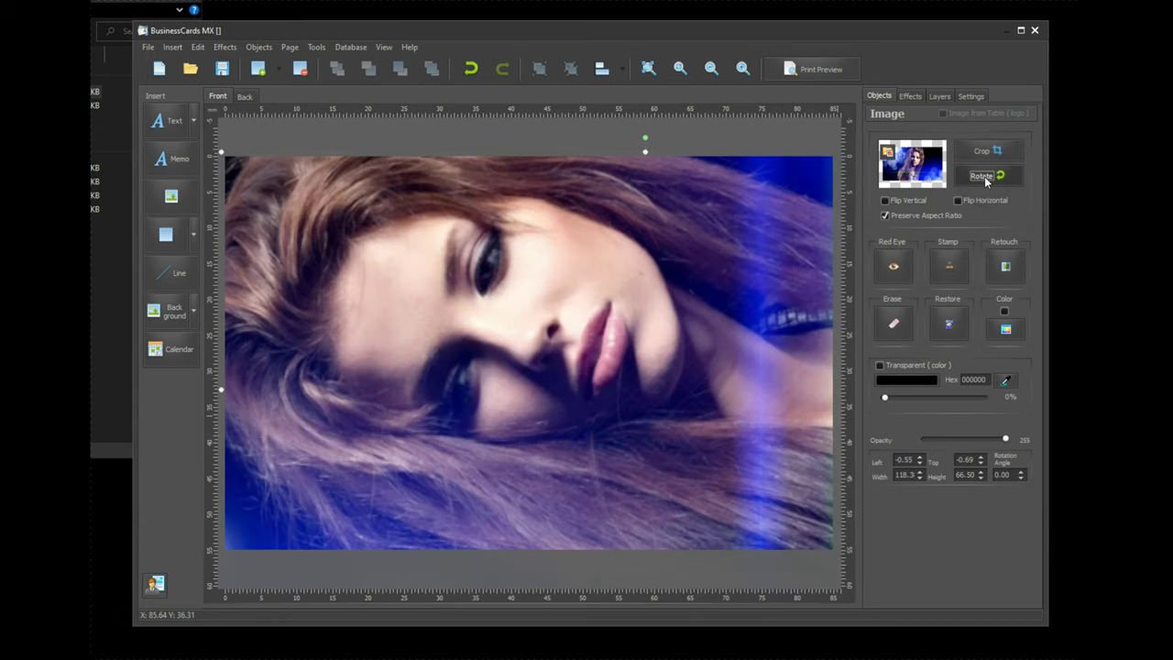
left_click(986, 179)
Try the horizontal and vertical flips on the wallpaper image and leave both turned off
left_click(988, 204)
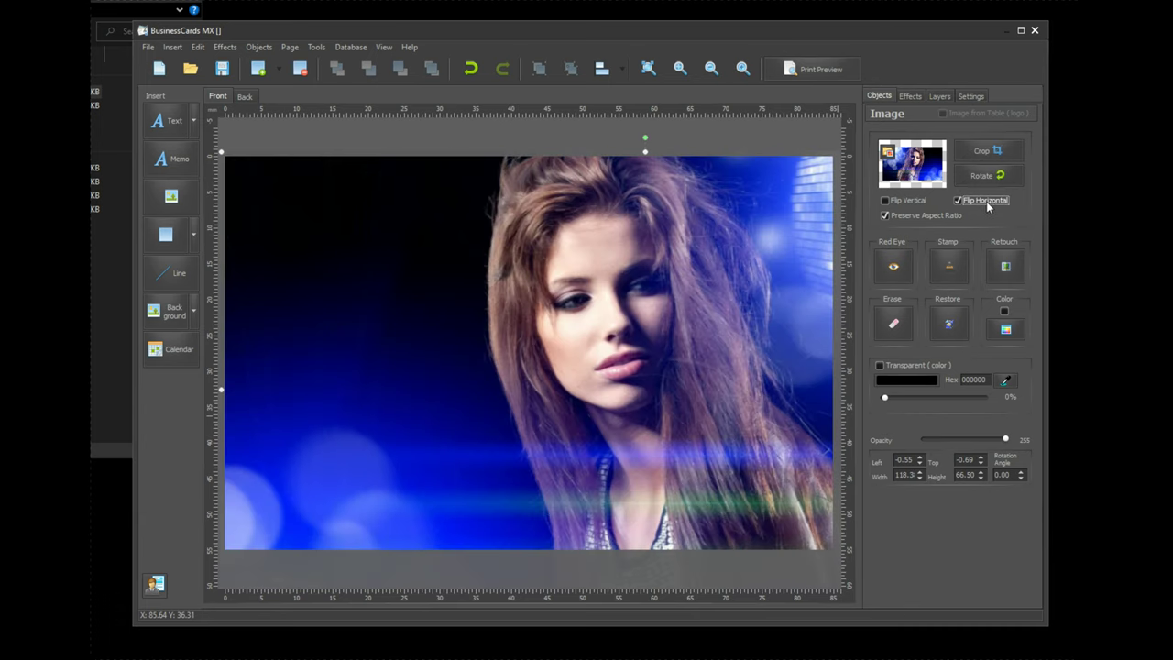
left_click(963, 203)
left_click(915, 201)
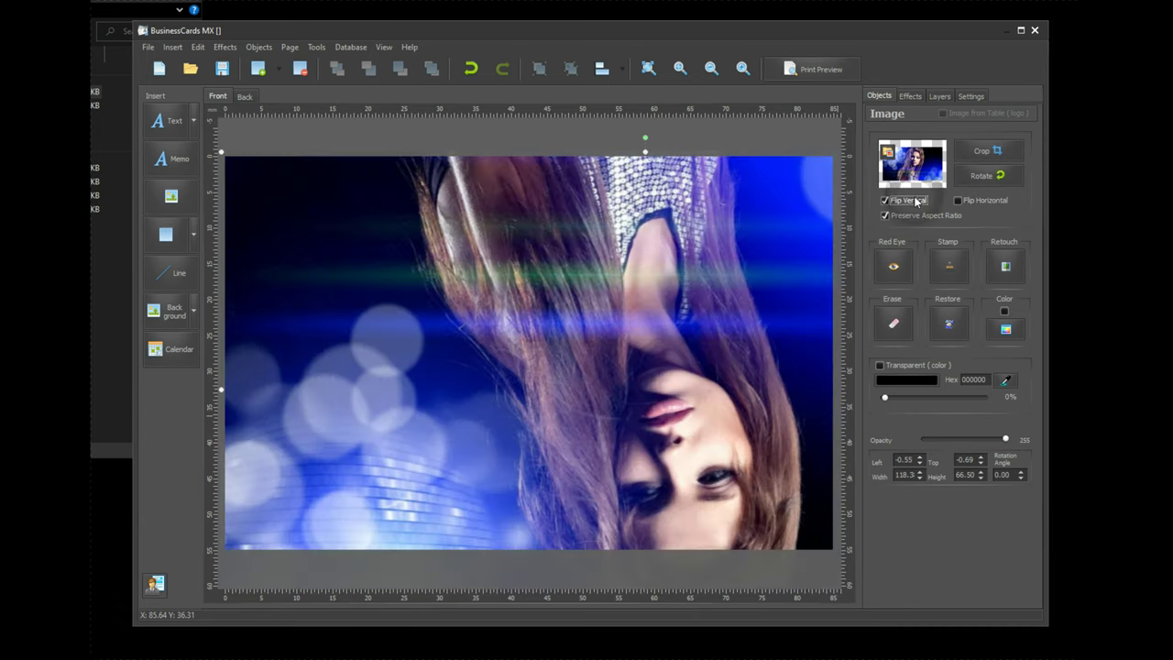
left_click(917, 202)
left_click(979, 203)
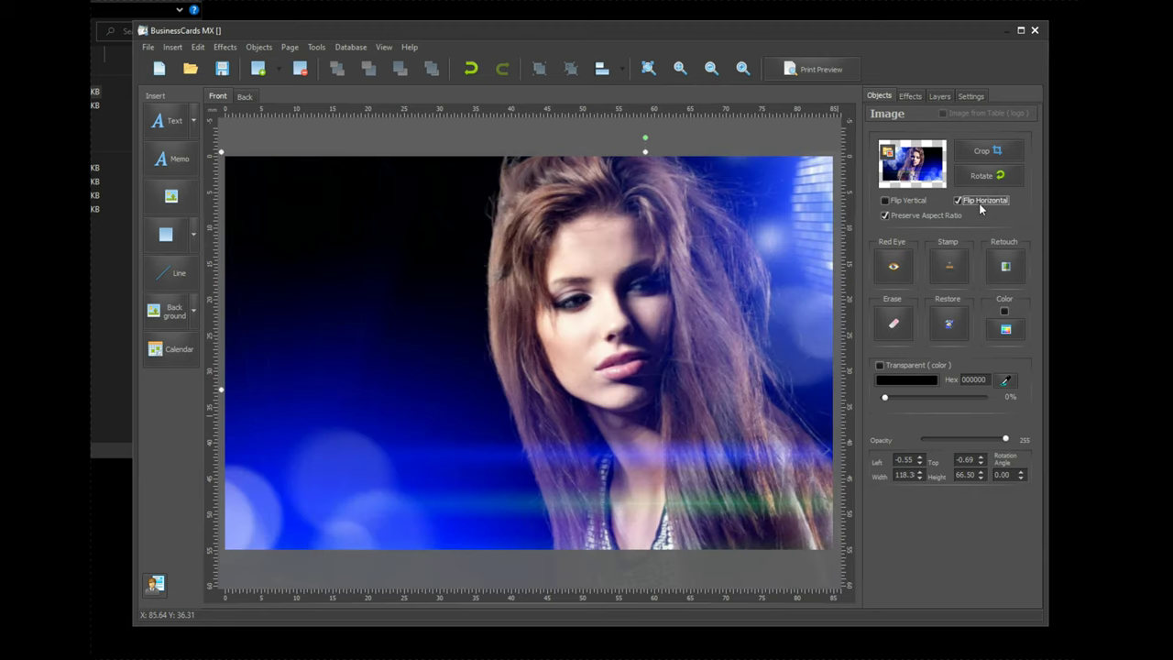
left_click(981, 207)
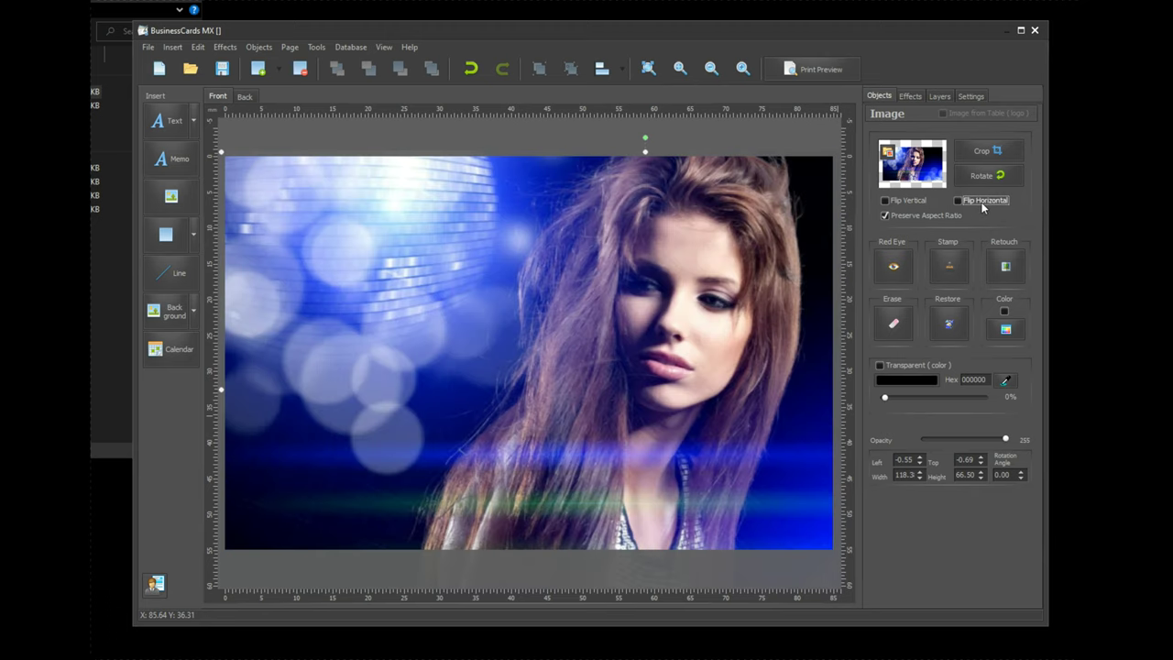
left_click(982, 207)
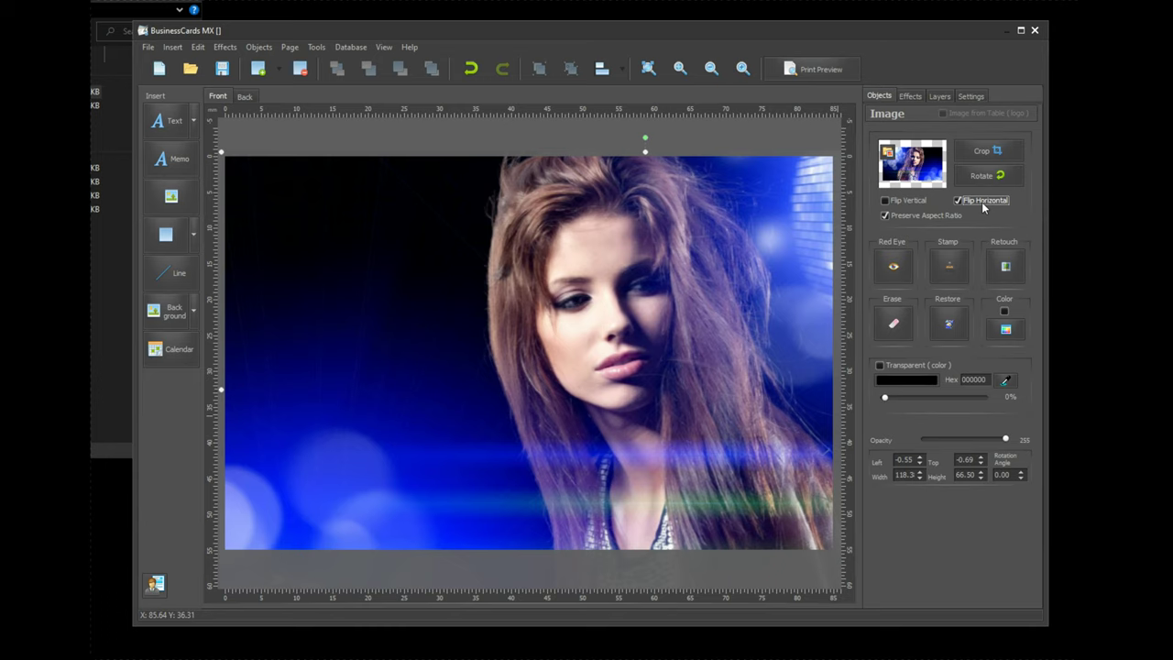
left_click(982, 207)
Resize the wallpaper image to about 89 × 50 mm and position it over the upper part of the card
left_click_drag(715, 435, 437, 299)
left_click_drag(594, 433, 559, 420)
left_click_drag(754, 480, 467, 317)
left_click_drag(354, 236, 666, 386)
left_click_drag(781, 471, 833, 514)
Insert the downloaded wallpaper as the card's background and delete the loose copy of the image lying over it
left_click(173, 316)
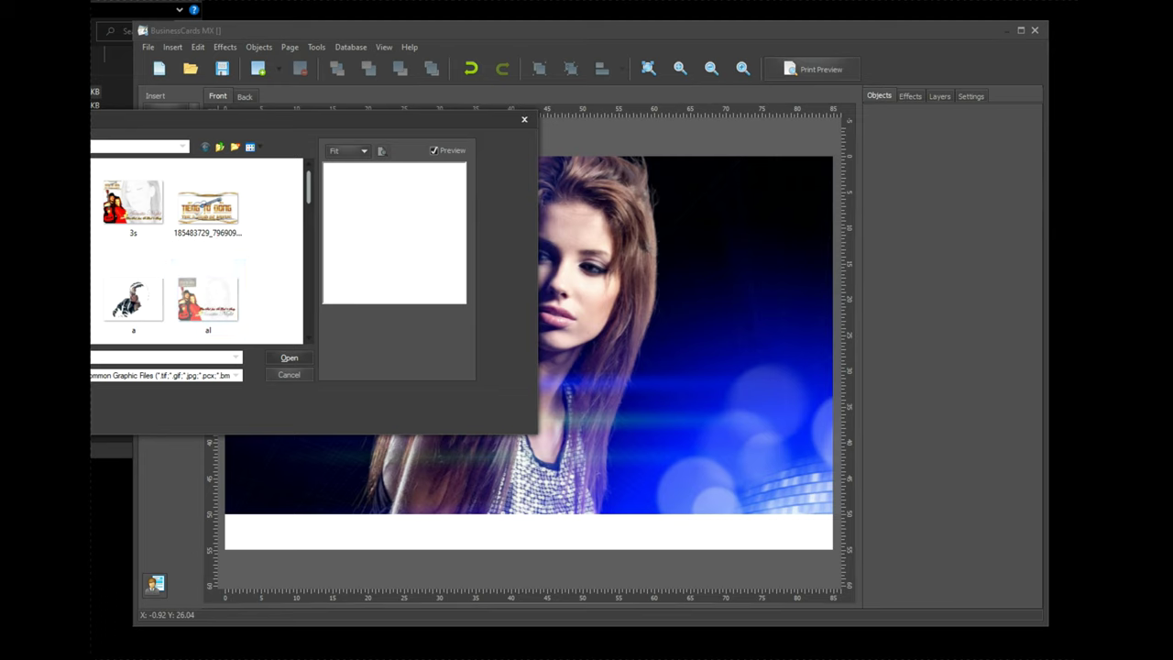
left_click(219, 152)
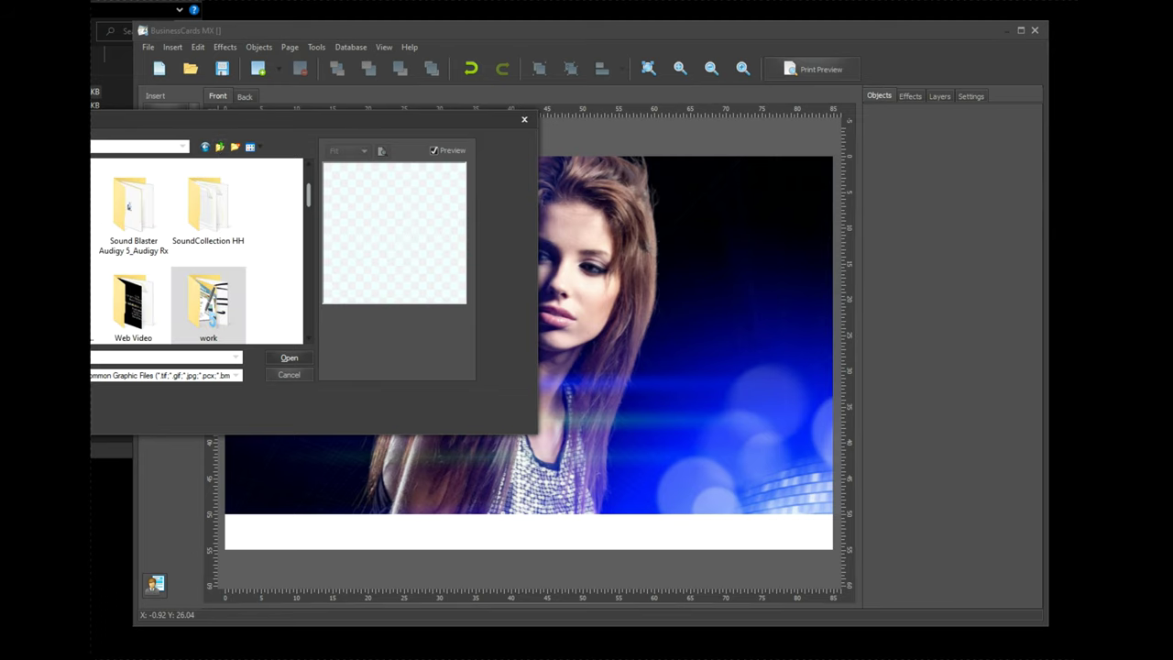
left_click(219, 149)
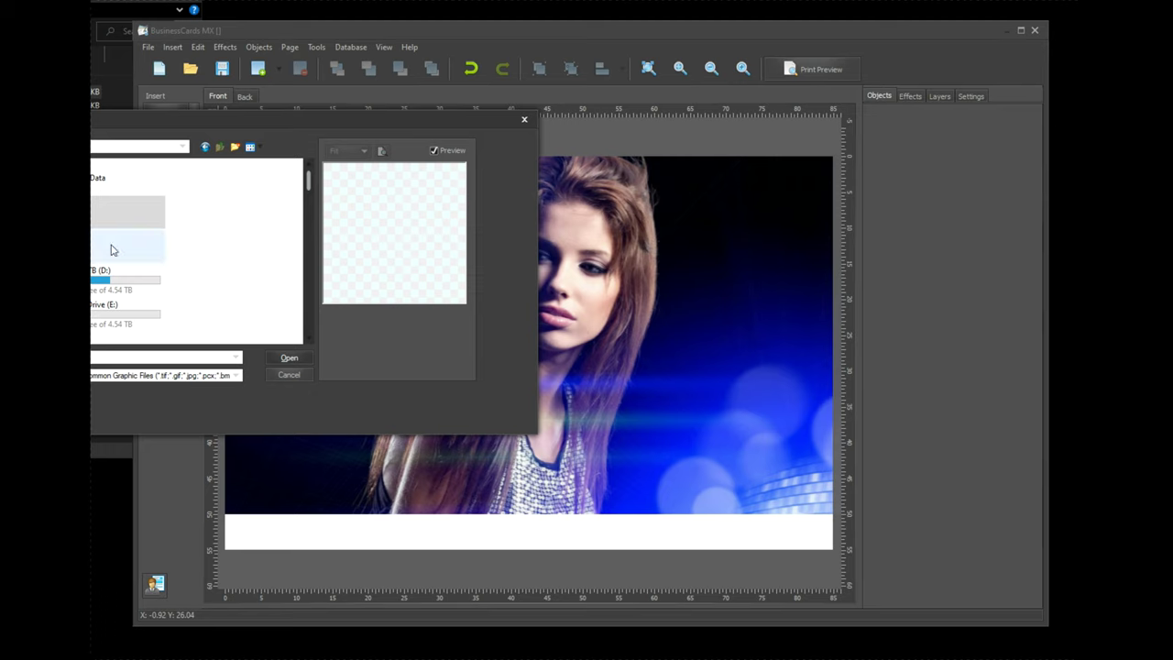
double_click(99, 174)
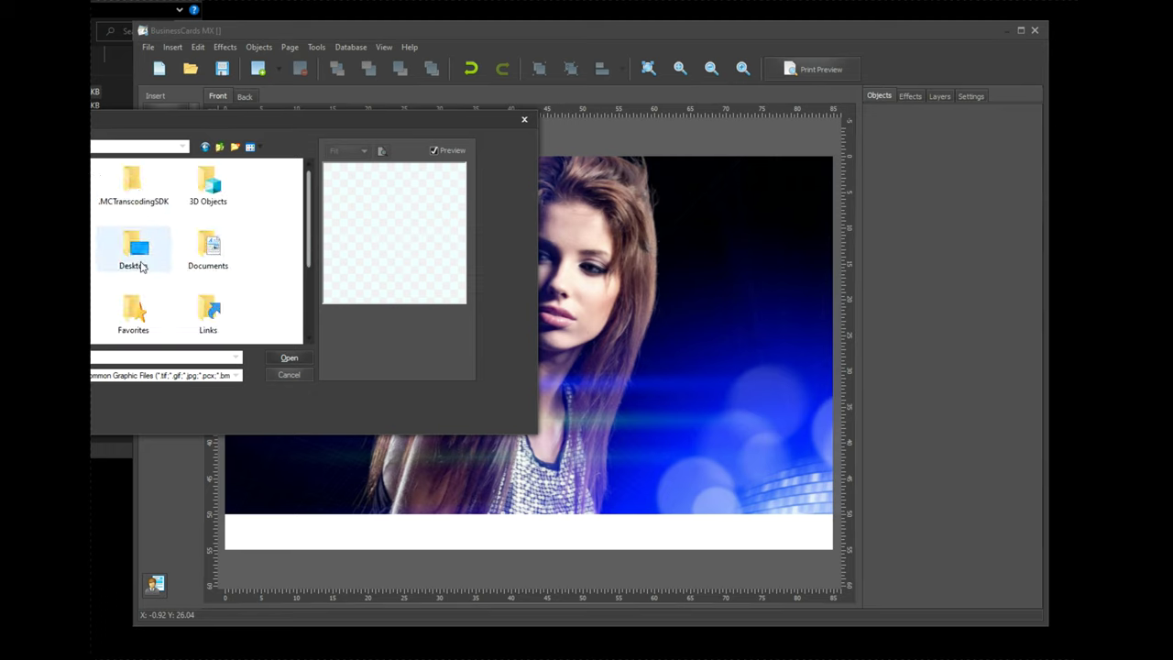
double_click(93, 313)
left_click(93, 195)
left_click_drag(612, 340, 527, 274)
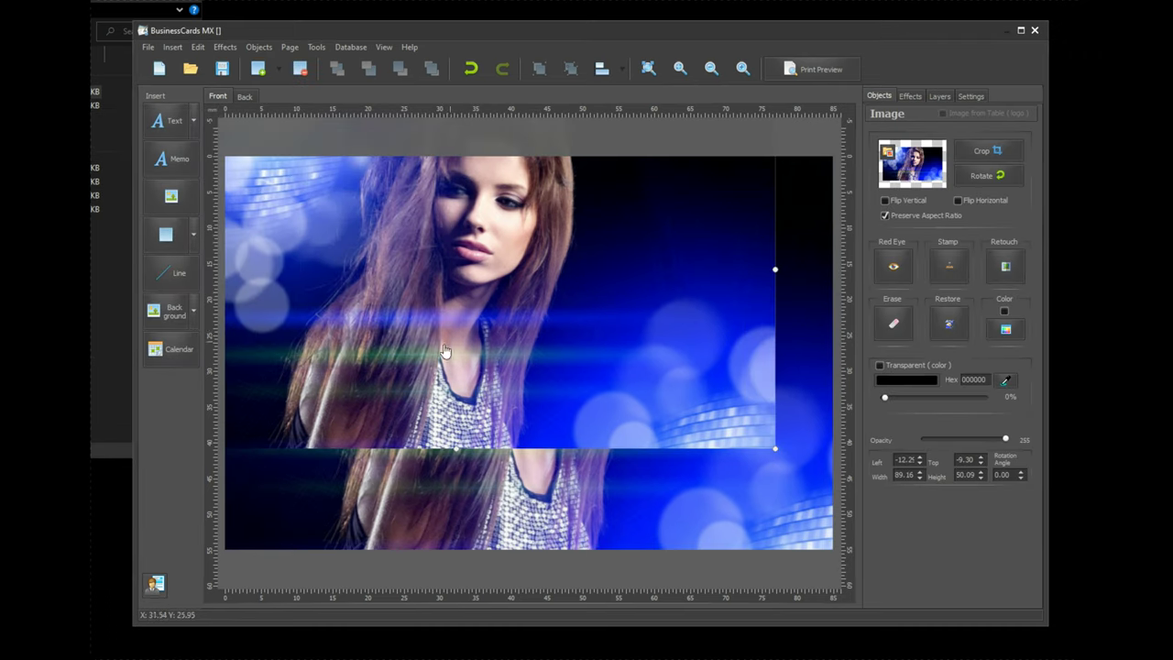
key("Delete")
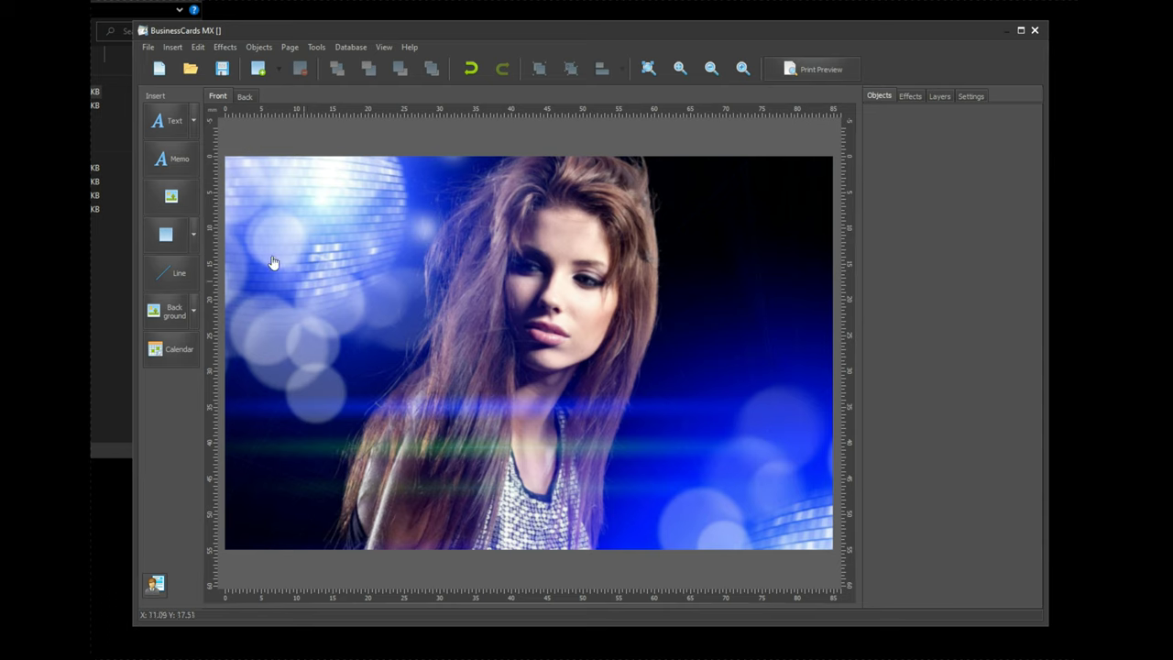
Crop the background to the area around the woman and the blue lights beside her, cutting off the picture's outer disco-ball side
left_click(681, 284)
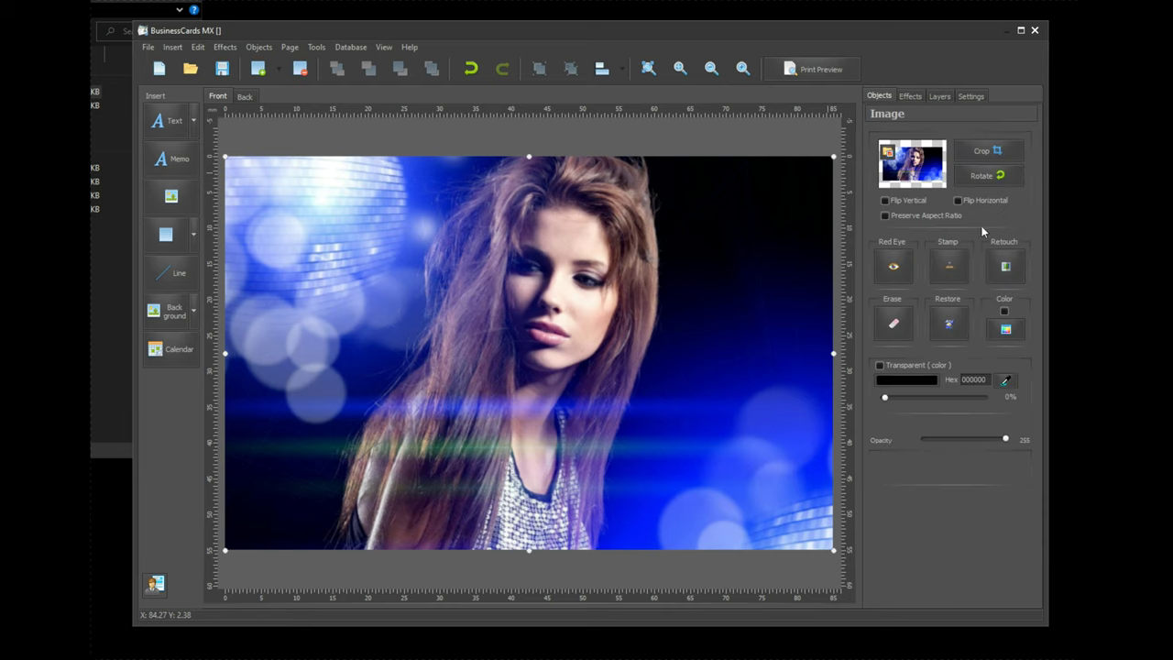
left_click(982, 150)
left_click_drag(299, 338, 369, 346)
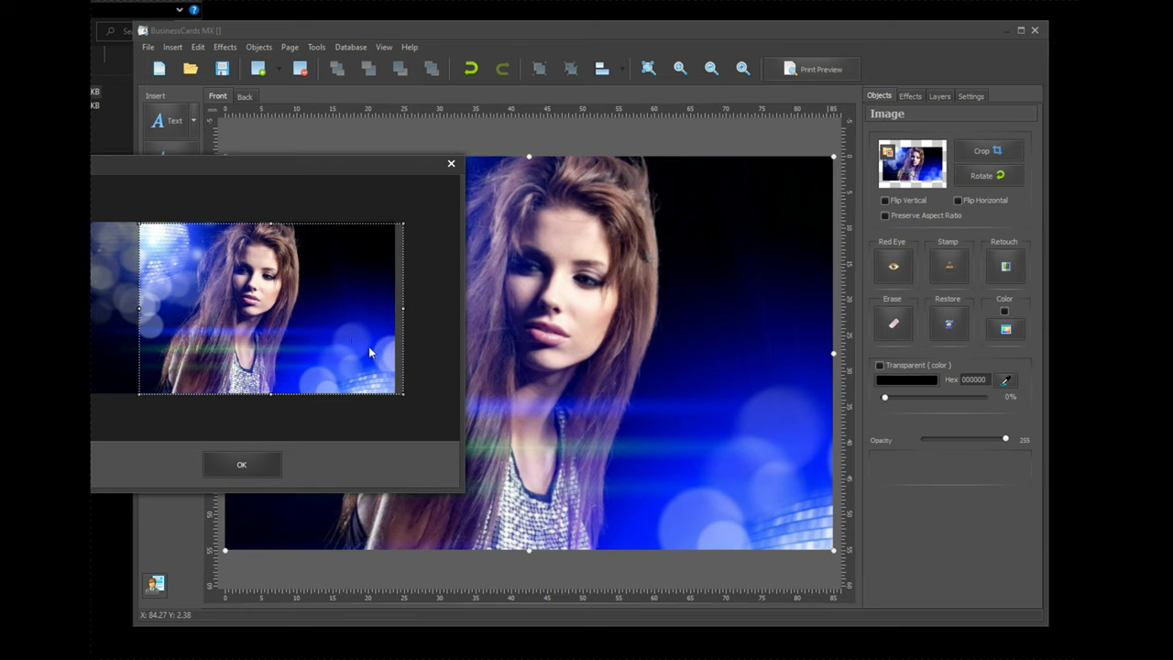
left_click_drag(403, 393, 397, 389)
left_click_drag(322, 355, 374, 369)
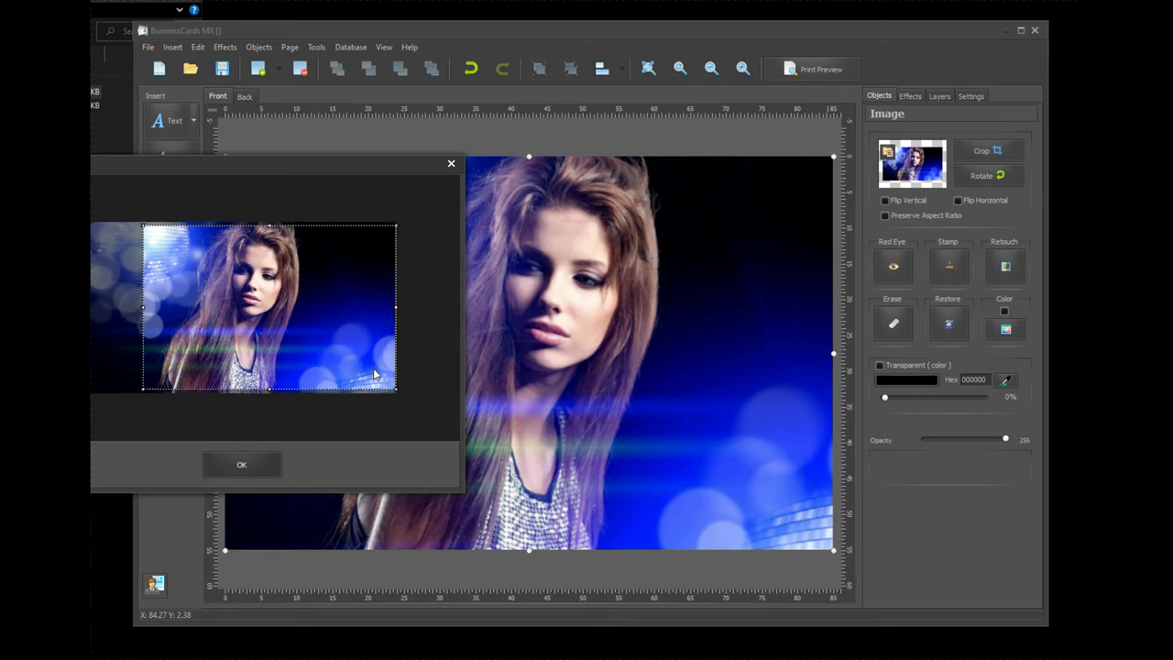
left_click(263, 463)
Pull the background crop's right edge slightly inward to remove the white strip, and set the background's opacity to 224
left_click(787, 366)
left_click(988, 154)
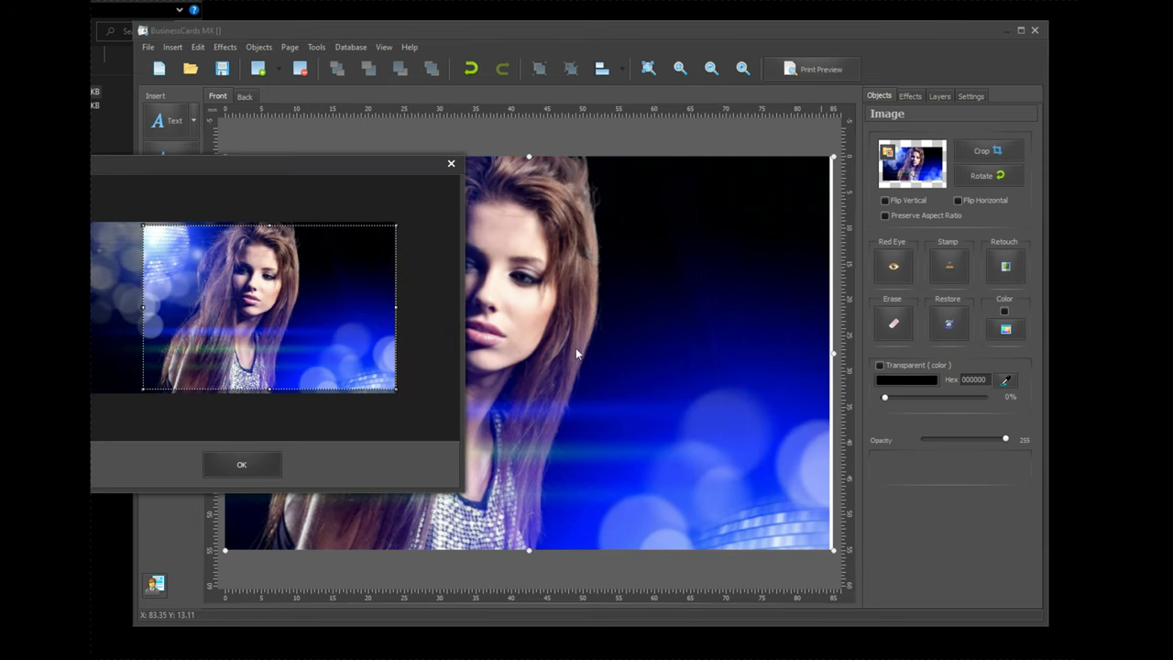
left_click_drag(394, 306, 390, 307)
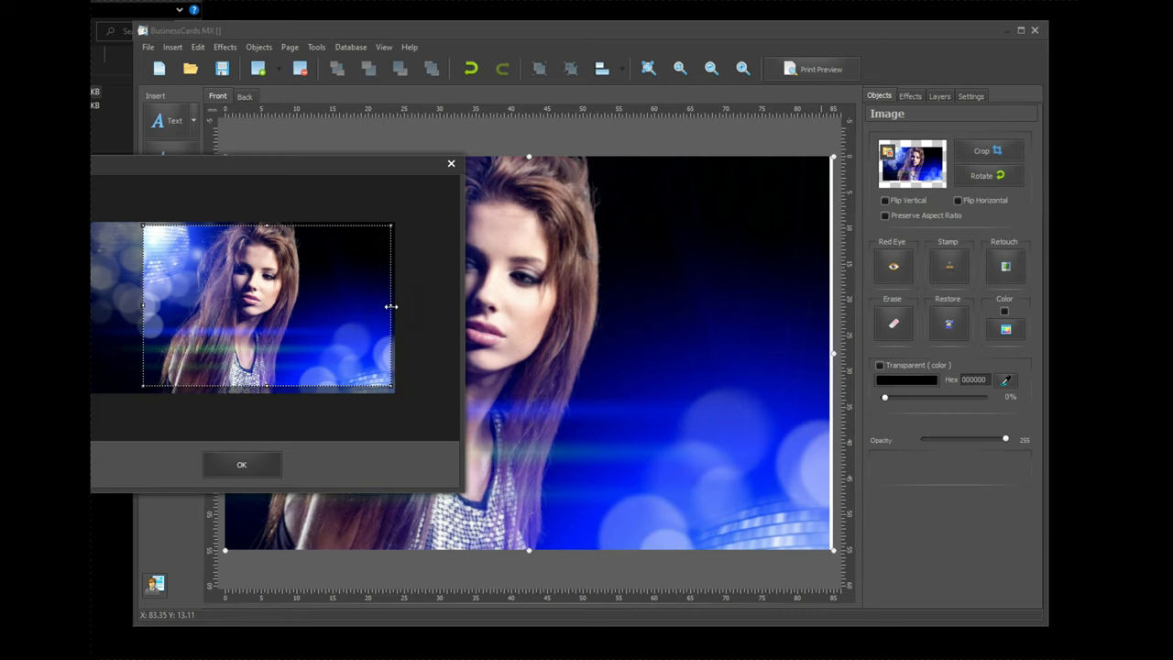
left_click(260, 463)
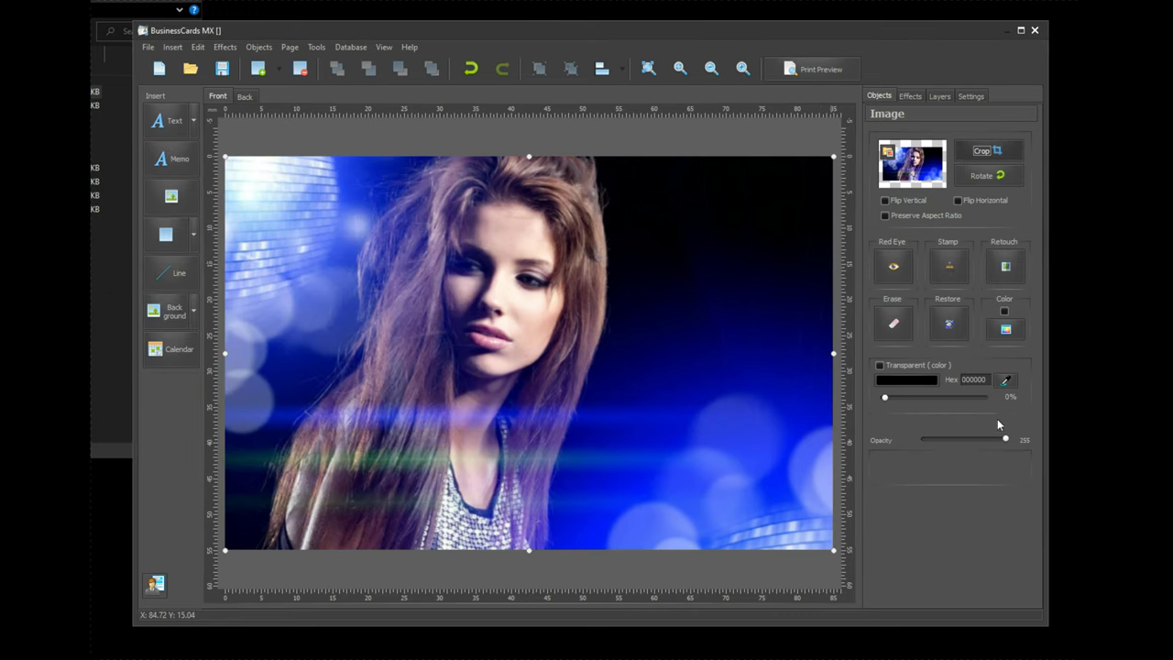
mouse_move(1004, 441)
left_mouse_down()
mouse_move(968, 441)
mouse_move(996, 441)
left_mouse_up()
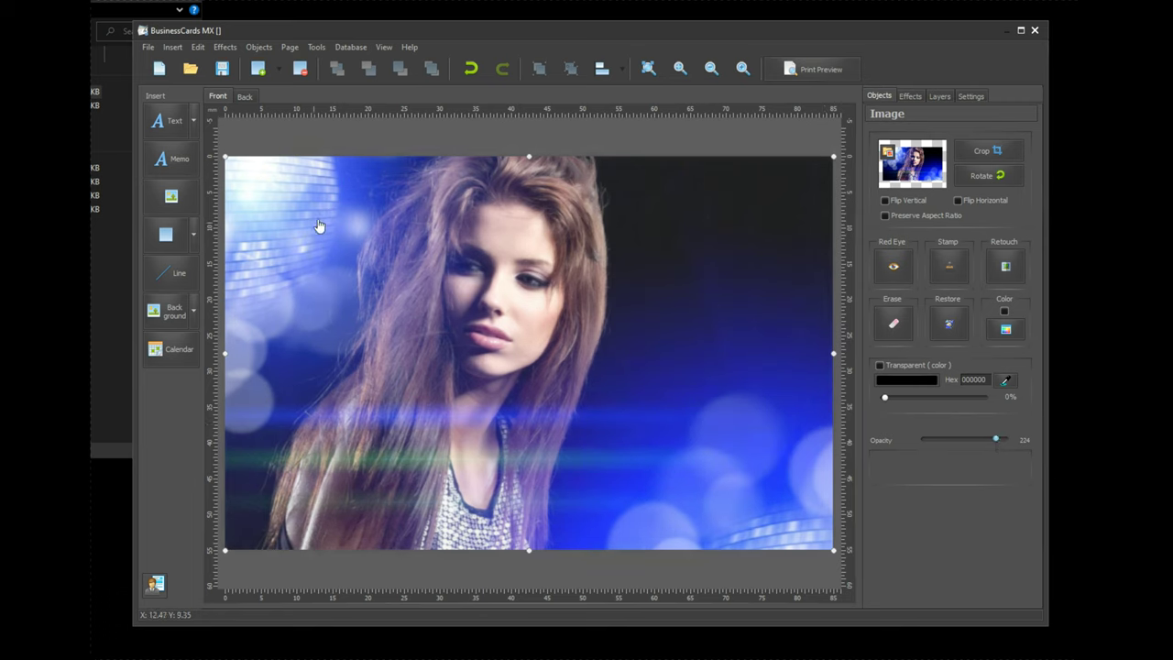
Add a text object to the card, colour it blue and place it in the dark area beside the woman's head
left_click(175, 122)
left_click(383, 255)
left_click_drag(474, 271, 645, 380)
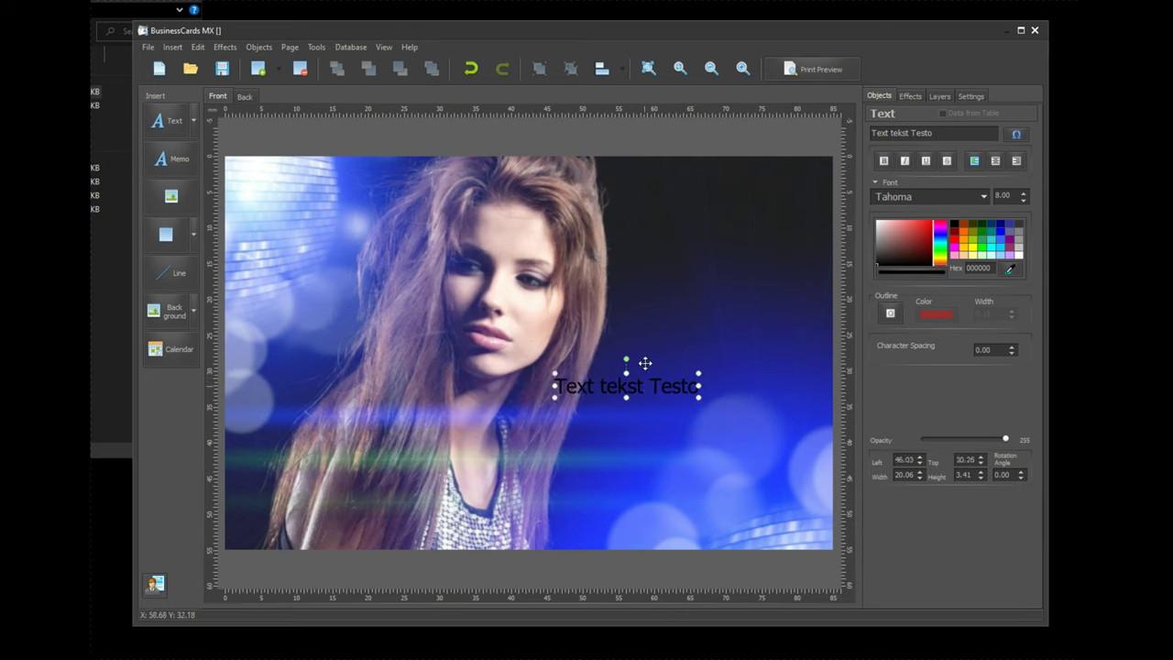
left_click_drag(900, 230, 941, 222)
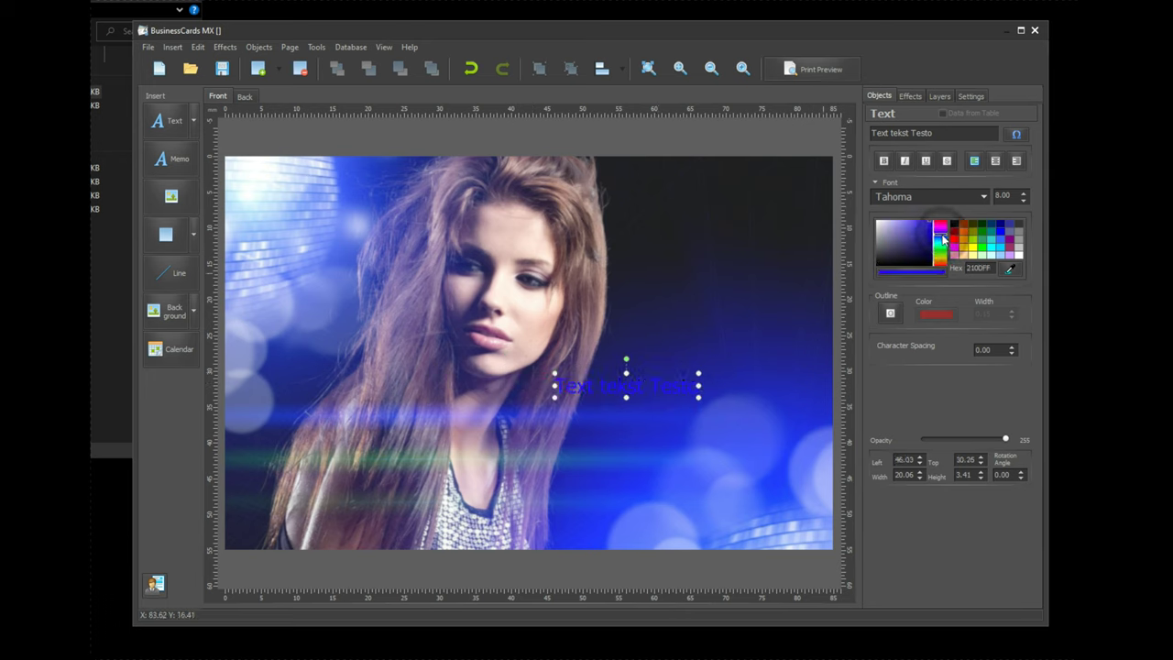
mouse_move(641, 385)
left_mouse_down()
mouse_move(736, 348)
mouse_move(749, 269)
mouse_move(739, 259)
left_mouse_up()
left_click(697, 395)
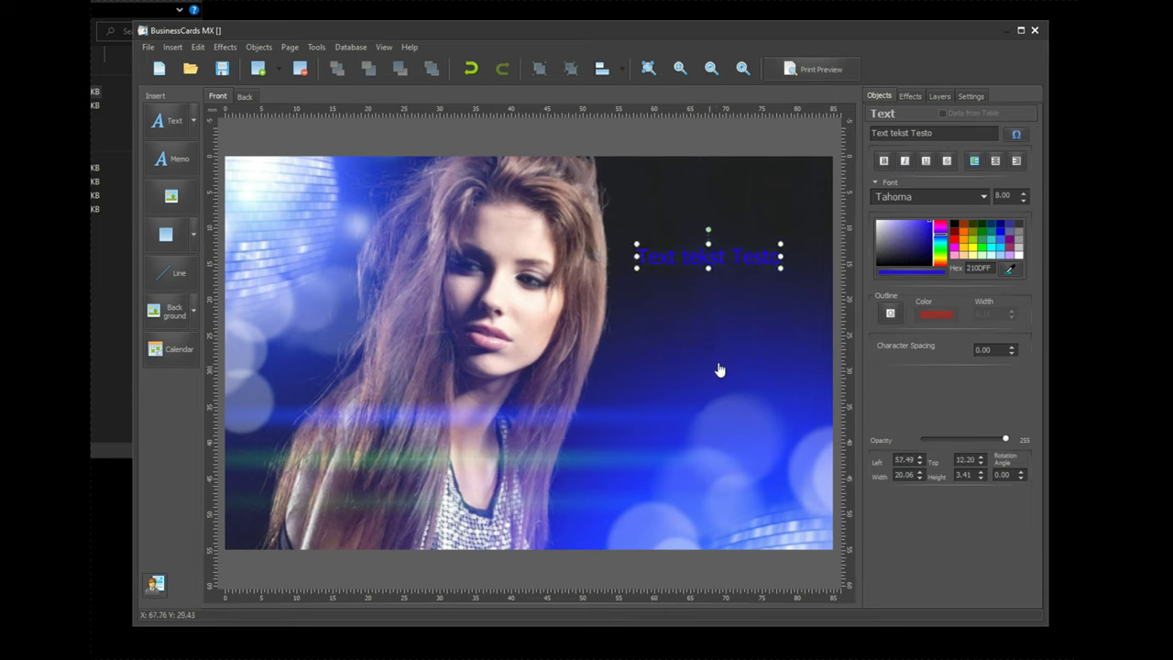
Turn on the text's outline and set the outline colour to white (FFFFFF)
left_click(890, 313)
left_click(929, 317)
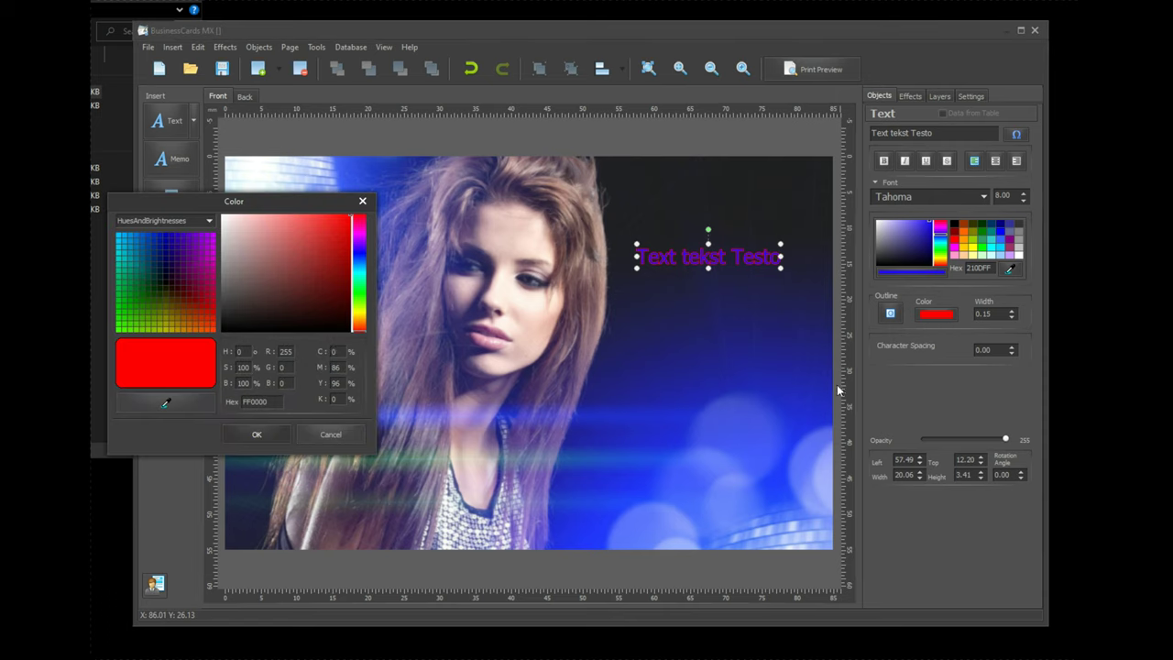
left_click_drag(229, 258, 195, 182)
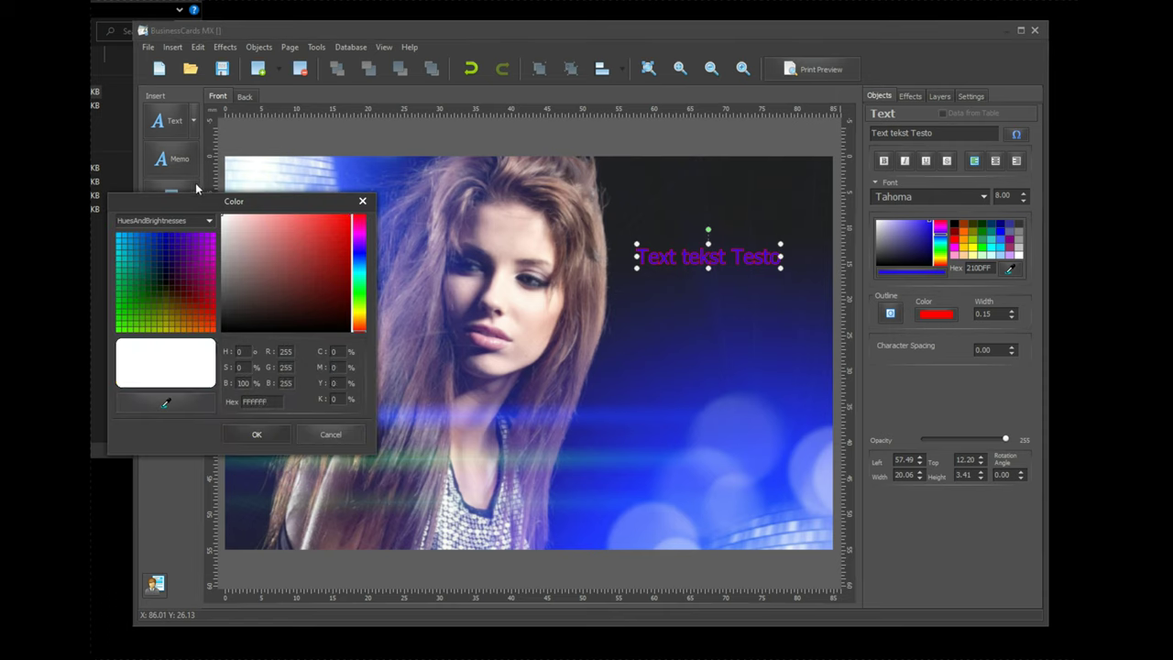
left_click(258, 435)
left_click(780, 279)
left_click(751, 263)
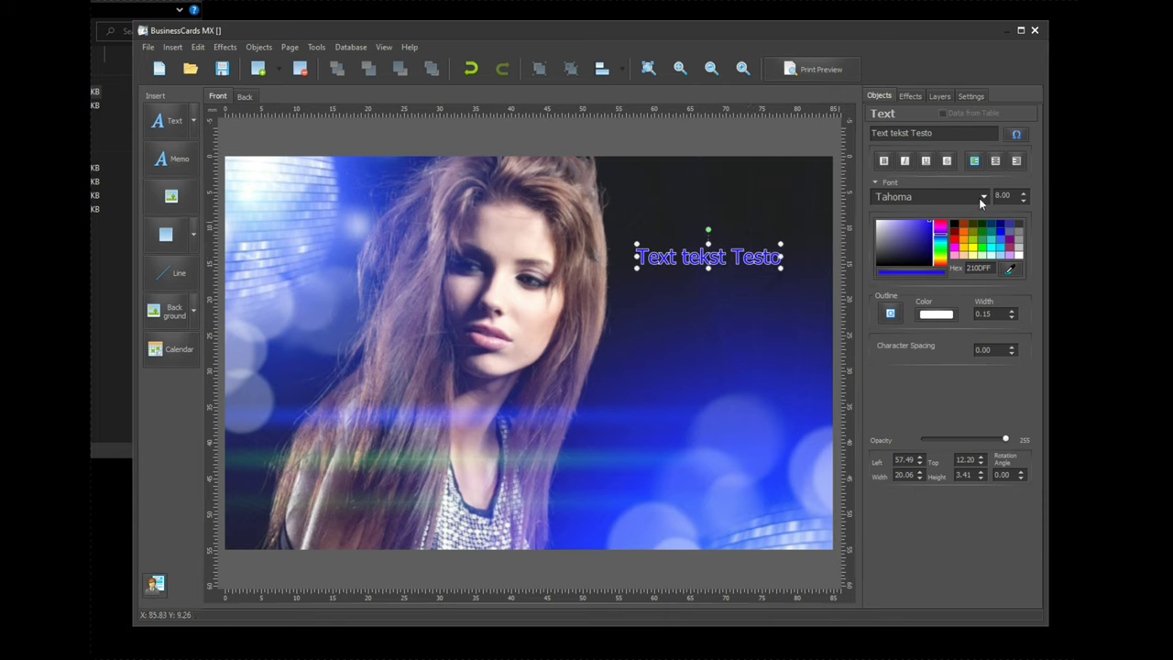
Set the text's font to Edwardian Script ITC, enlarge it to about 35 mm wide and move it to the card's lower area beside the woman
left_click(979, 197)
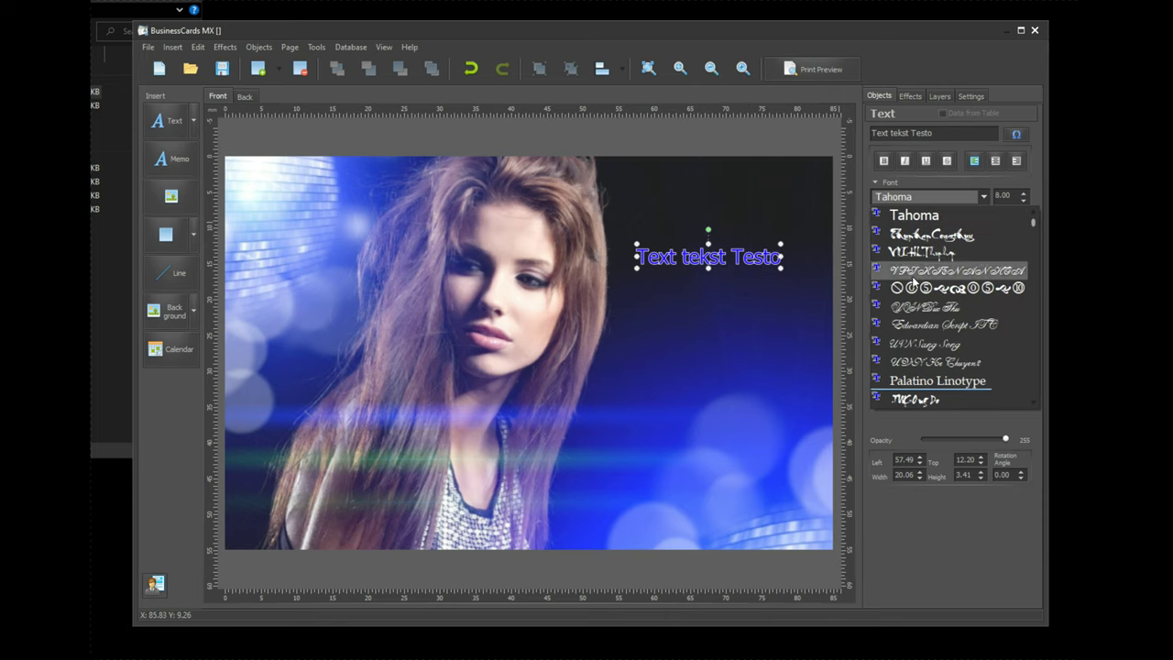
left_click(887, 346)
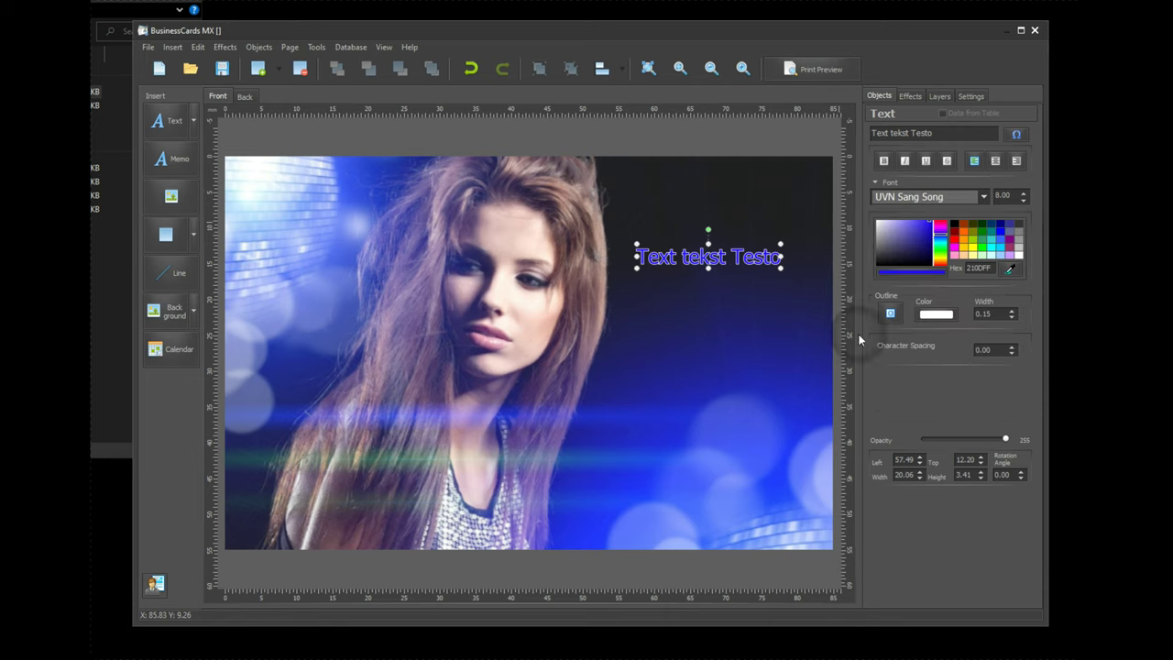
left_click_drag(699, 275, 635, 308)
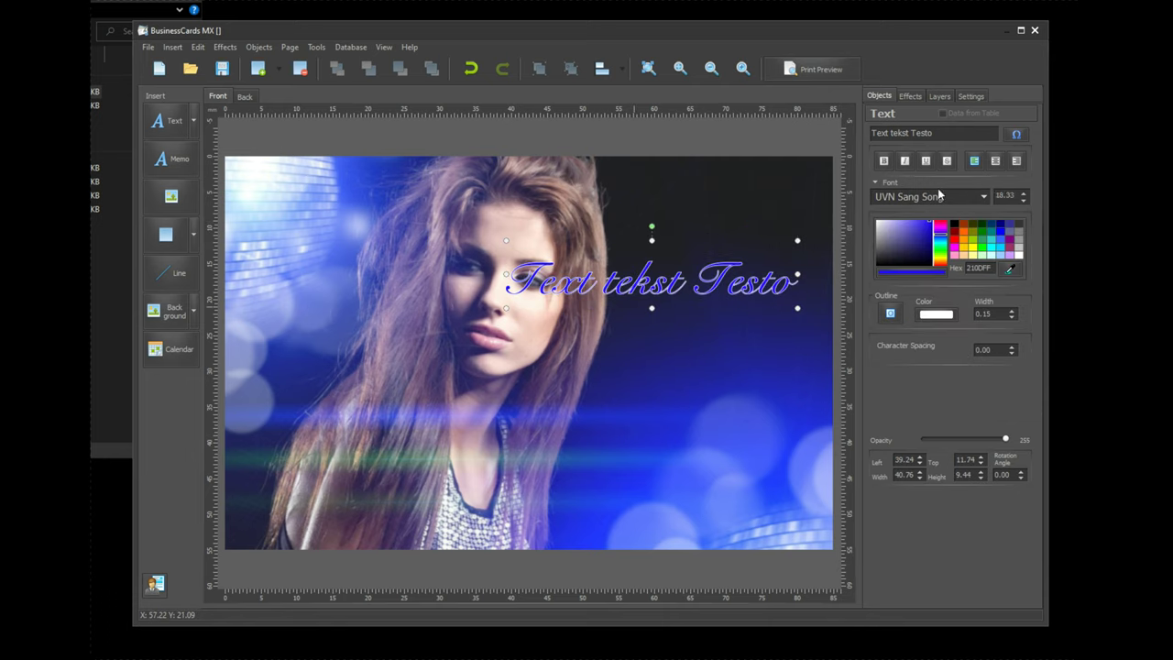
left_click(983, 197)
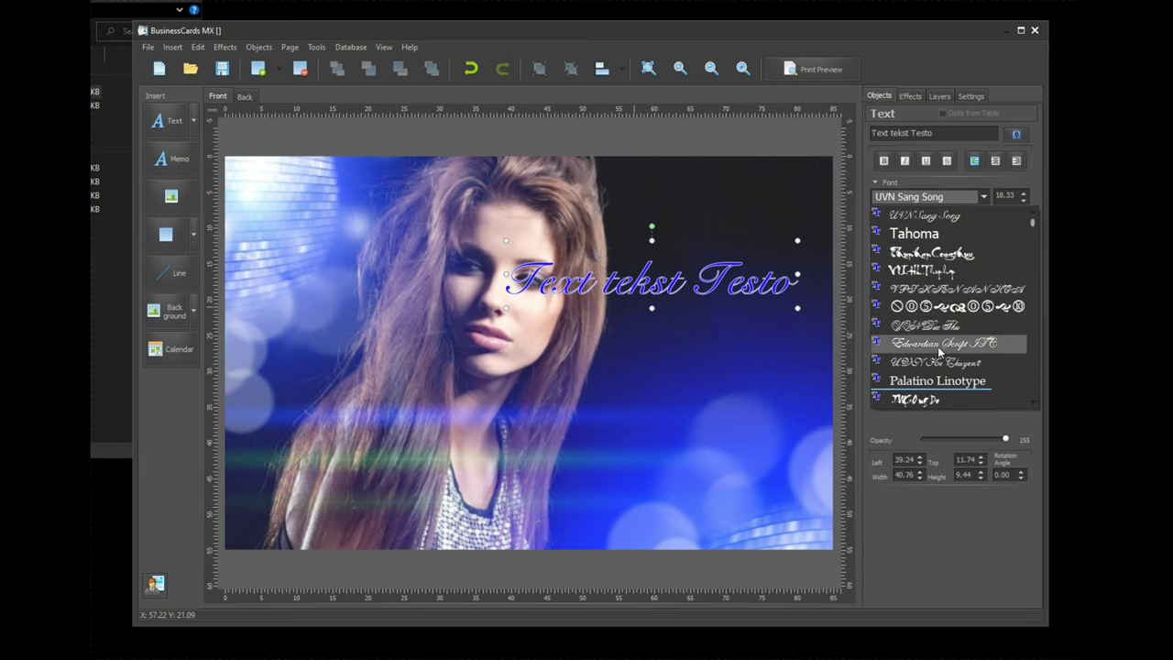
left_click(944, 340)
left_click_drag(708, 296, 739, 473)
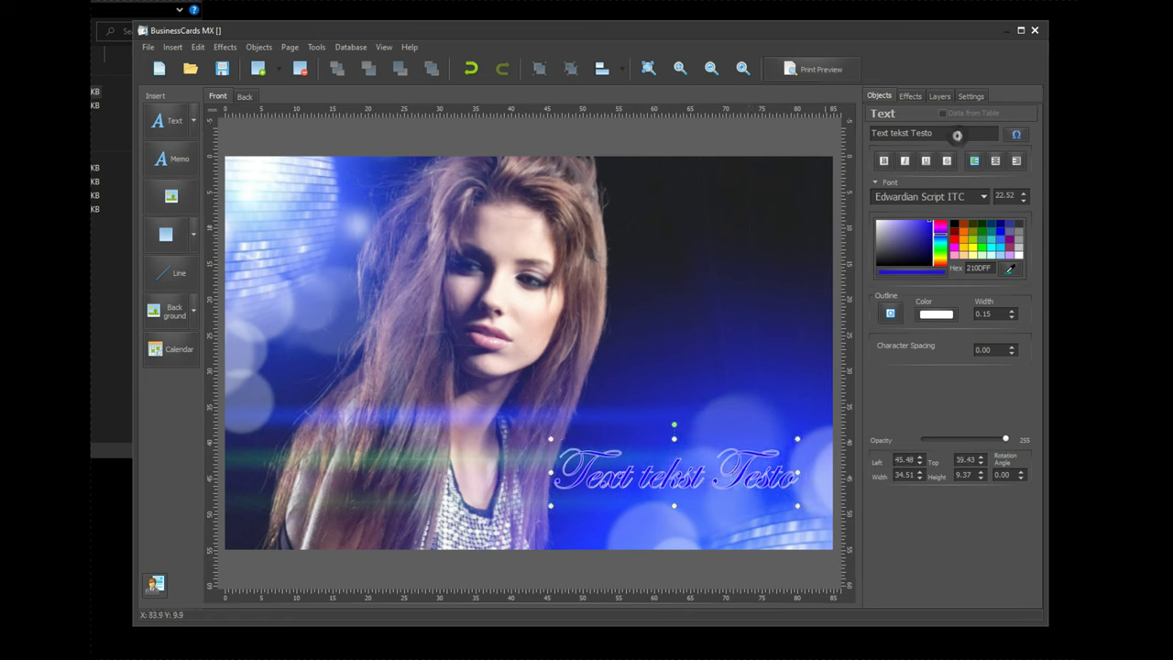
Change the text to "Tên Ca Si", enlarge it to about 31 mm wide and move it slightly upward
left_click(957, 135)
type("T")
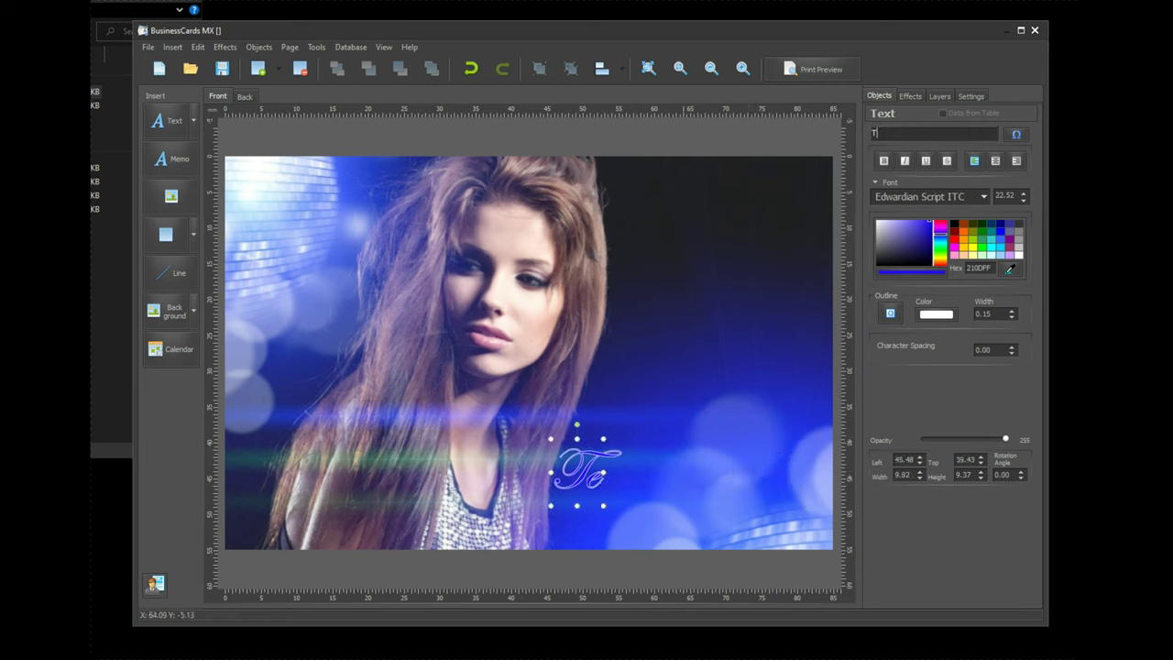
type("ên Ca")
type(" Si")
key("BackSpace")
type("ĩ")
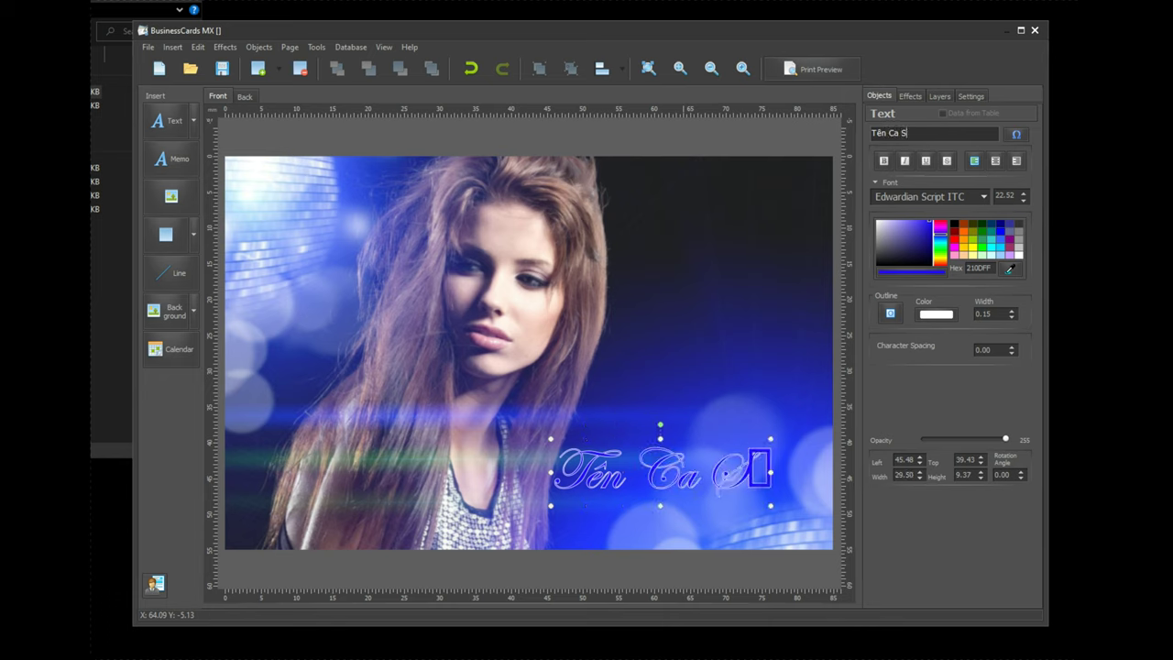
key("BackSpace")
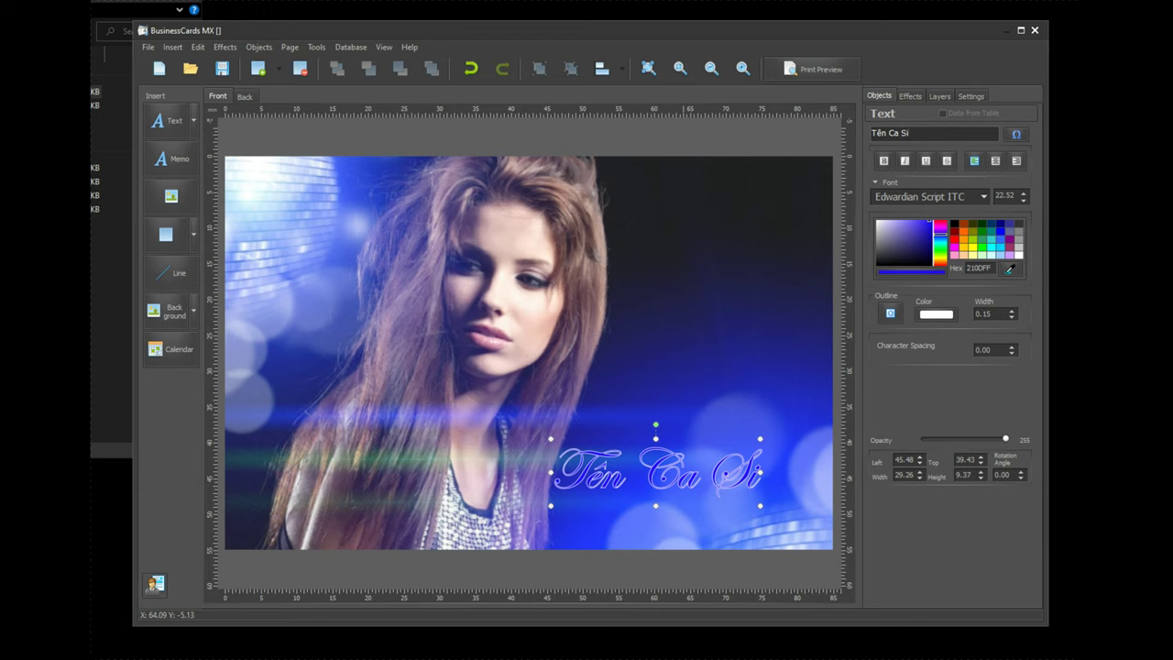
type("i")
left_click_drag(627, 486, 644, 426)
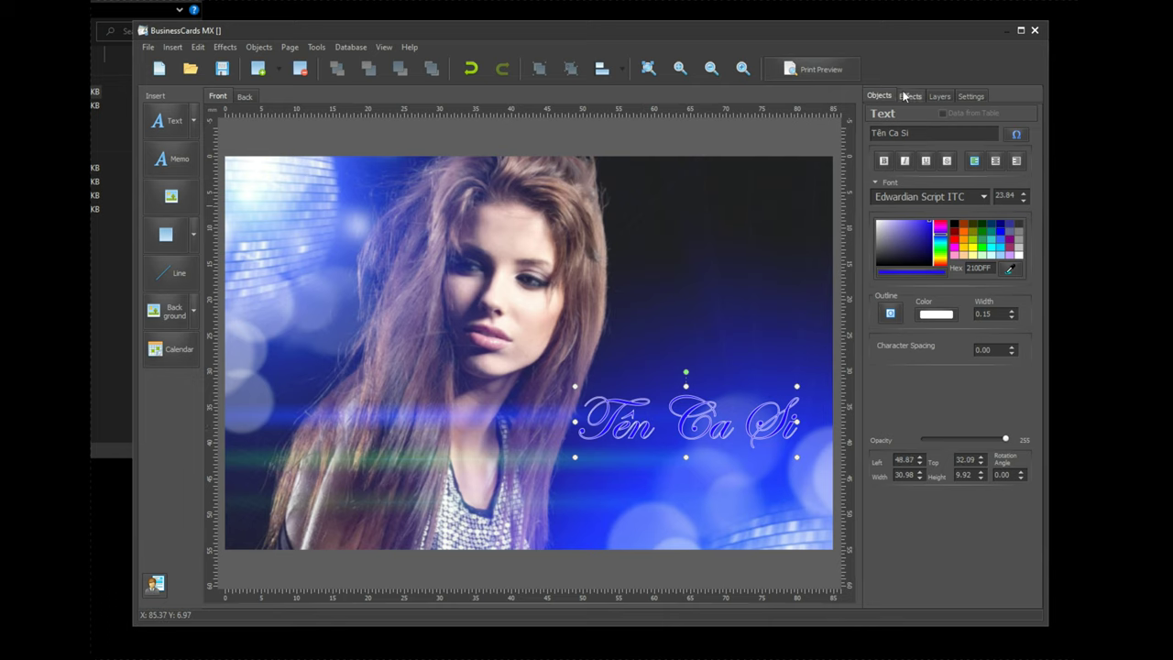
Add a light cyan Shadow effect to the "Tên Ca Si" text with distance 4 and angle -141
left_click(905, 97)
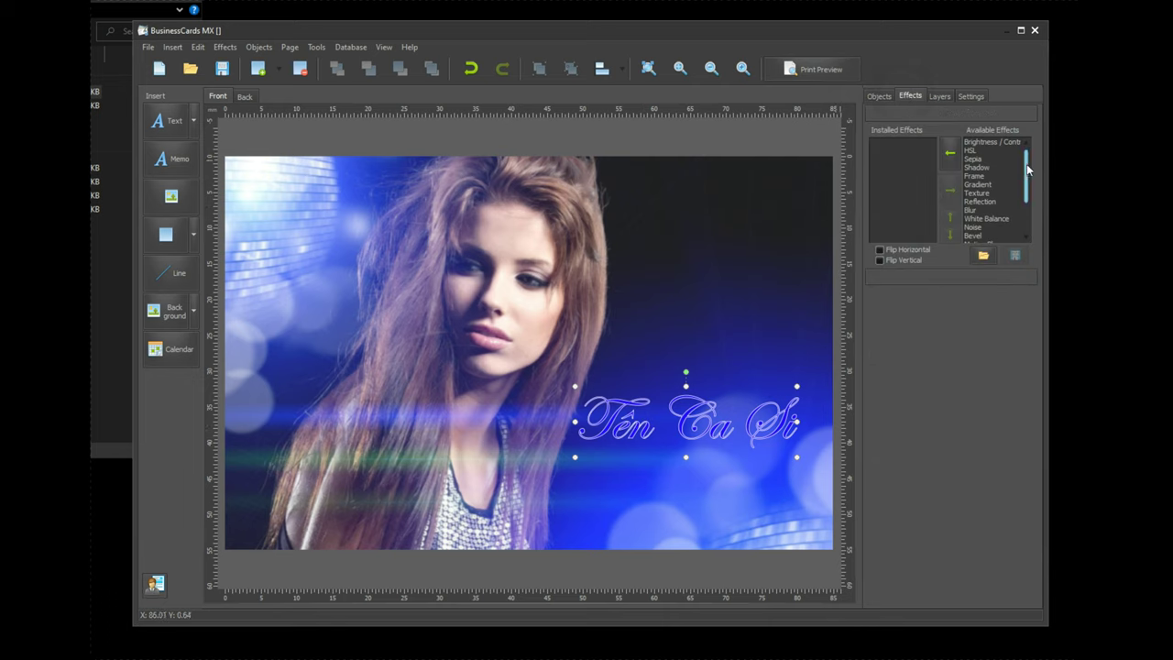
left_click(977, 167)
left_click(950, 153)
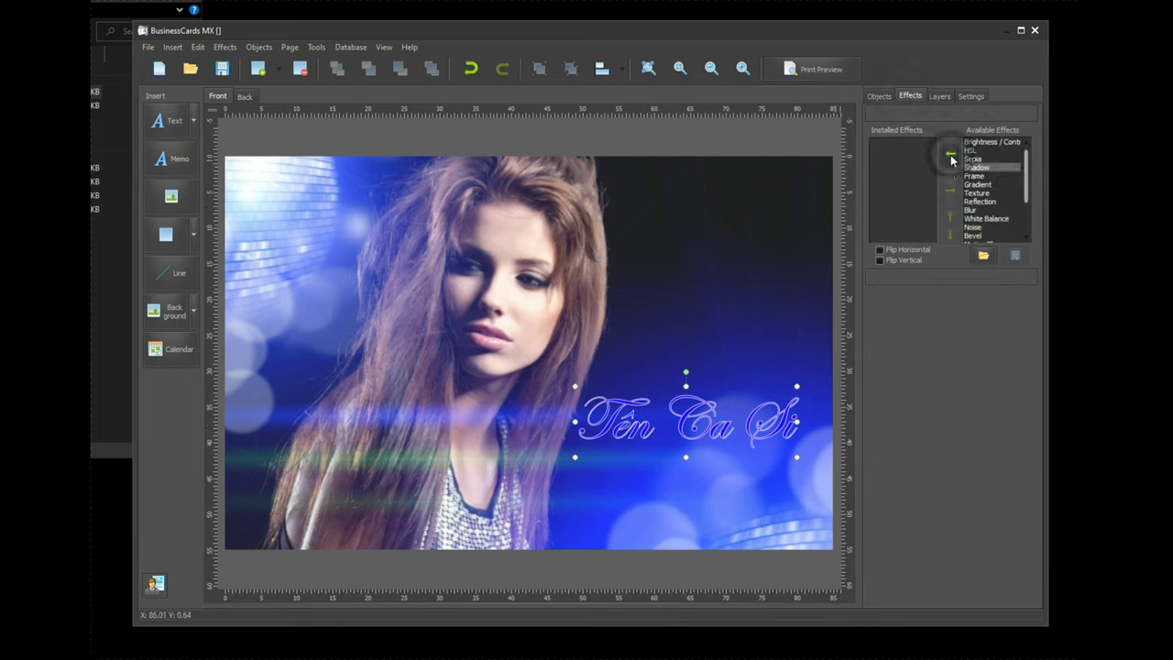
left_click(891, 338)
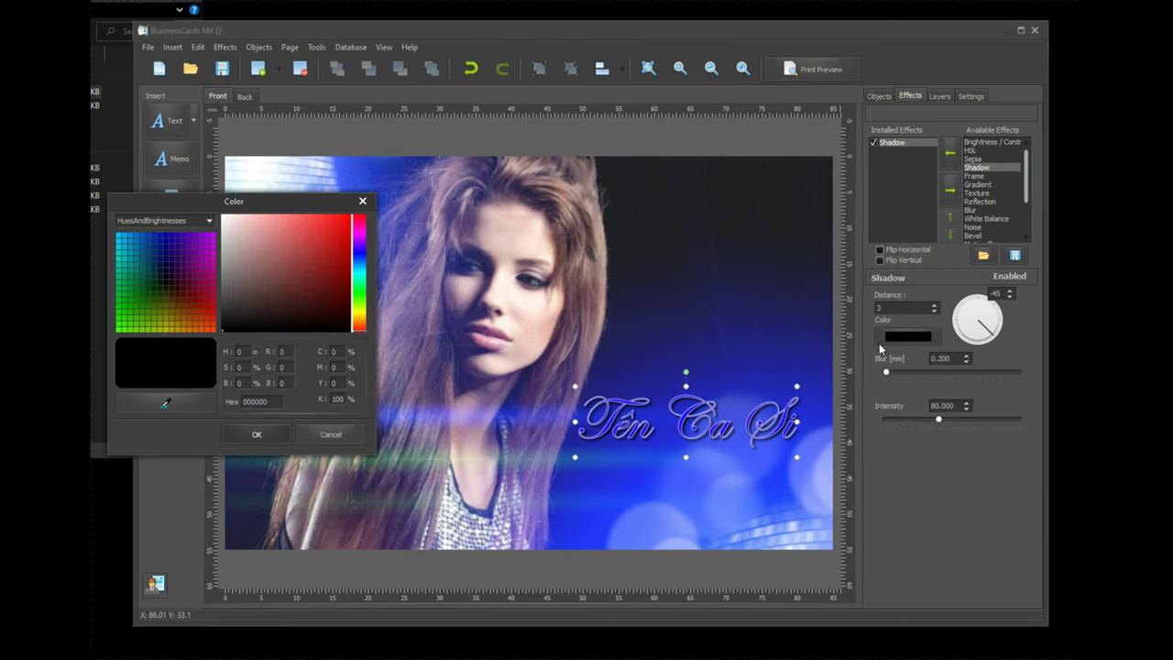
left_click_drag(259, 319, 346, 353)
mouse_move(259, 283)
left_mouse_down()
mouse_move(262, 225)
mouse_move(285, 217)
left_mouse_up()
left_click(251, 435)
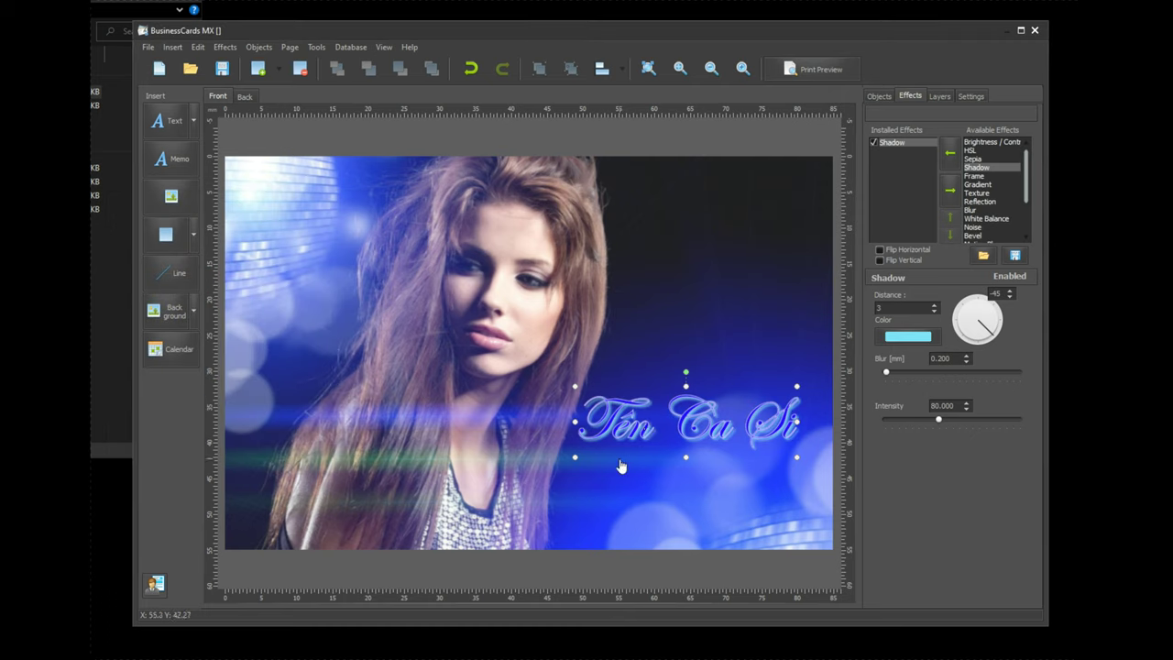
left_click(935, 307)
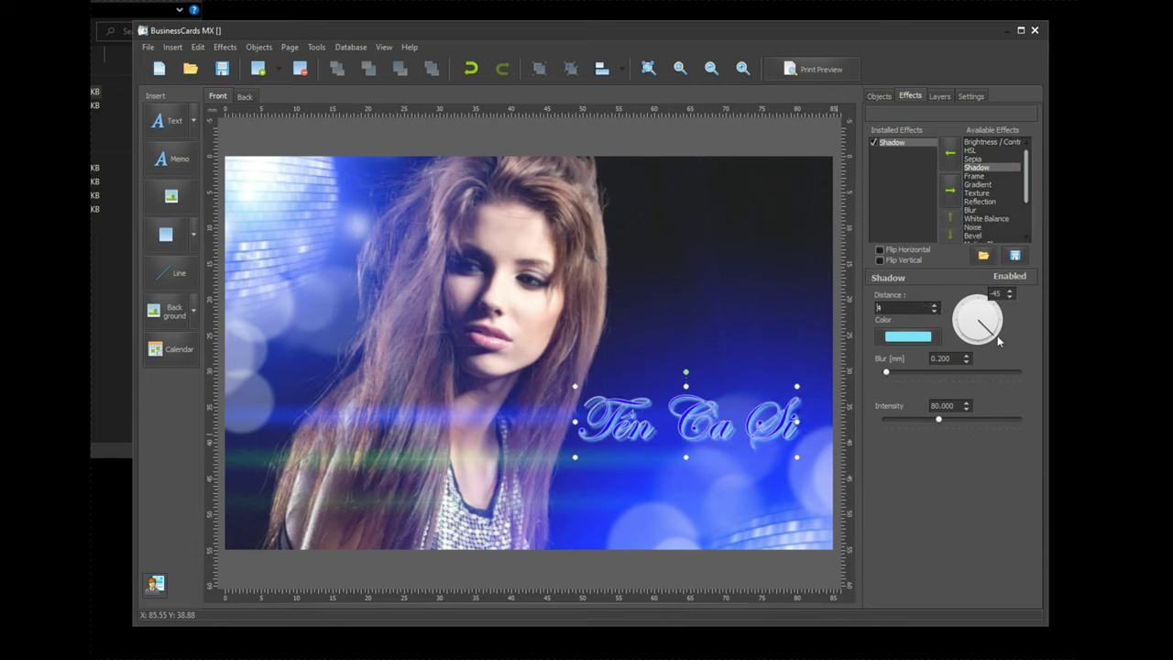
left_click_drag(999, 341, 949, 351)
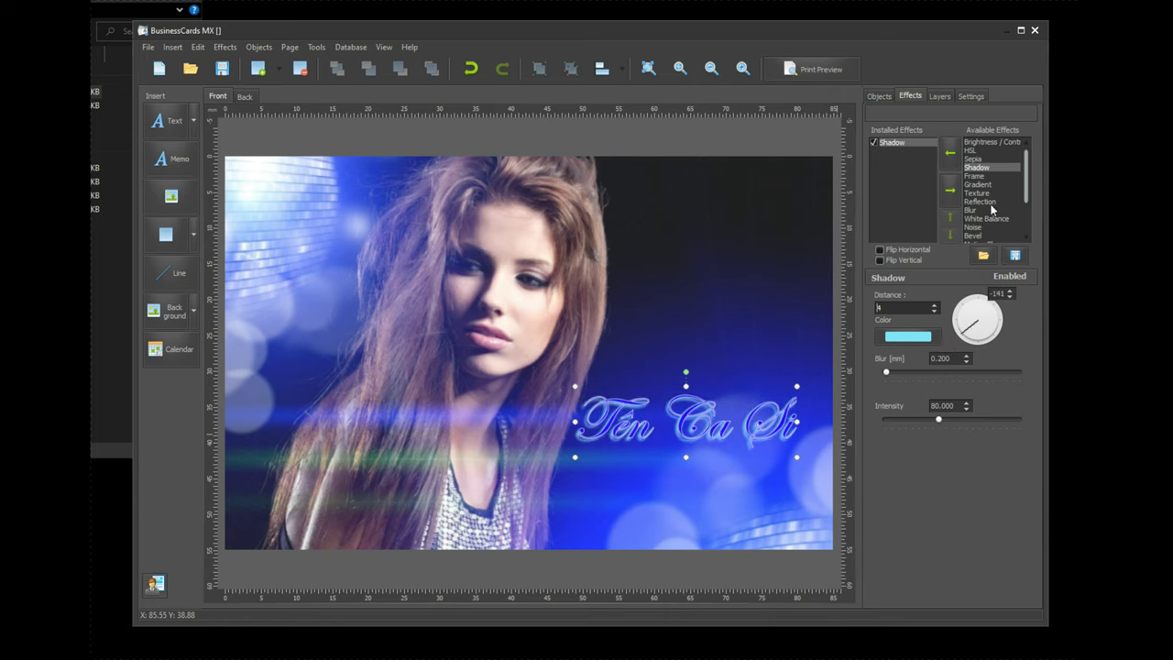
Add a Reflection effect to the "Tên Ca Si" text and set its vertical shift to -5
left_click(981, 201)
left_click(949, 152)
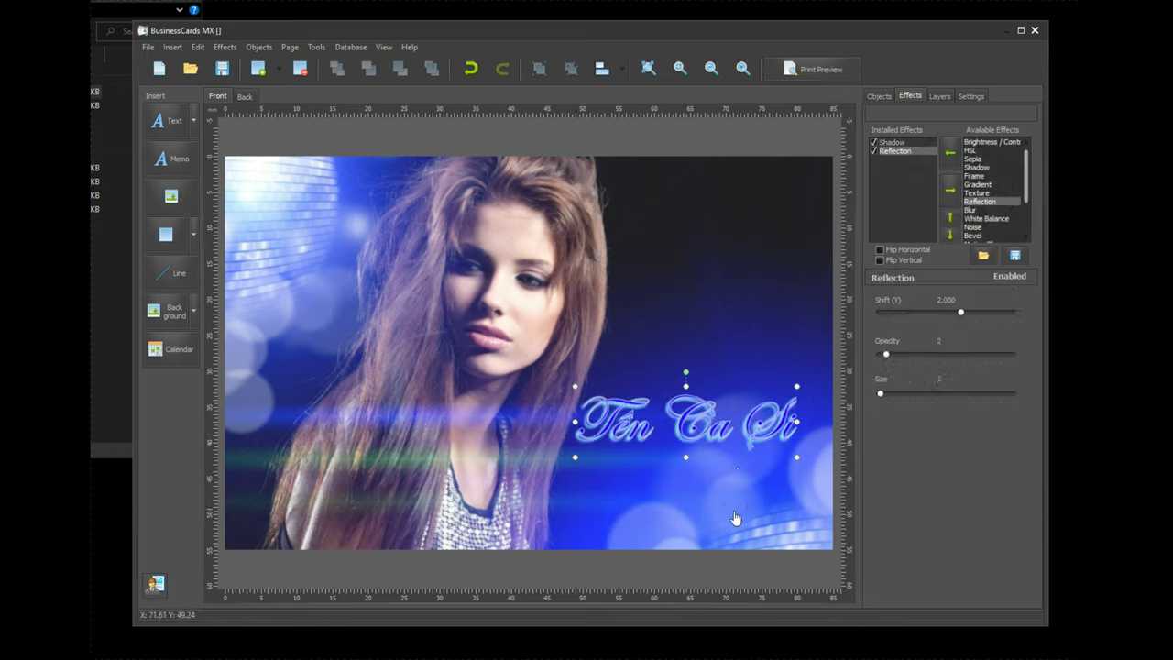
left_click(961, 312)
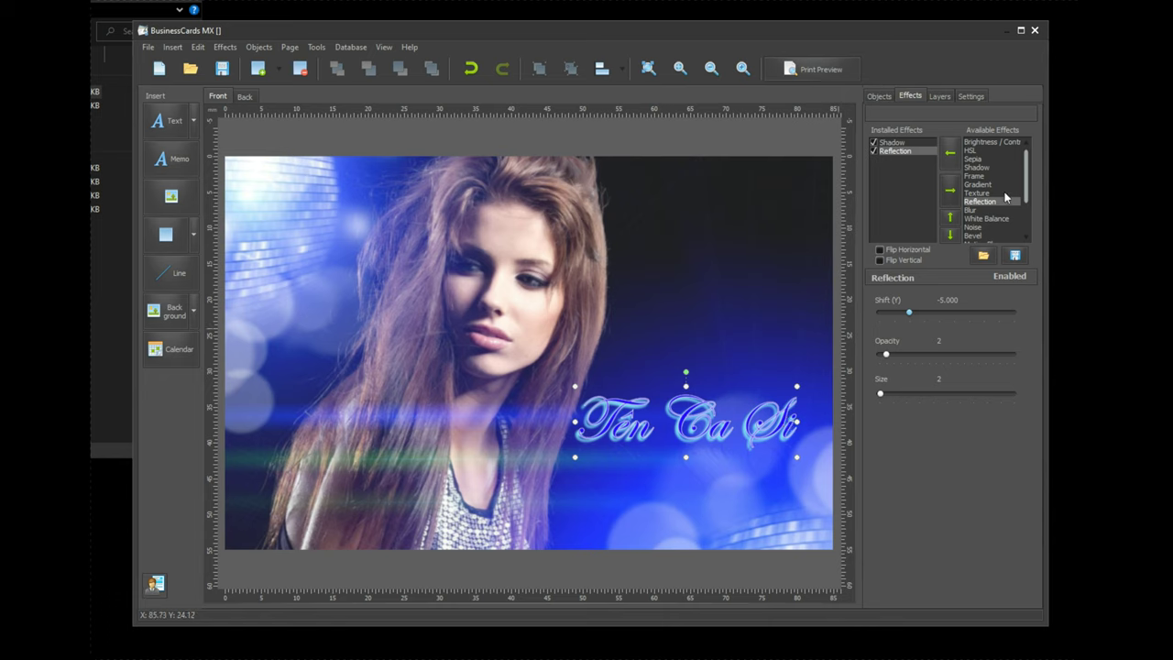
Try the Pencil Sketch effect on the background image and remove it again
left_click(449, 224)
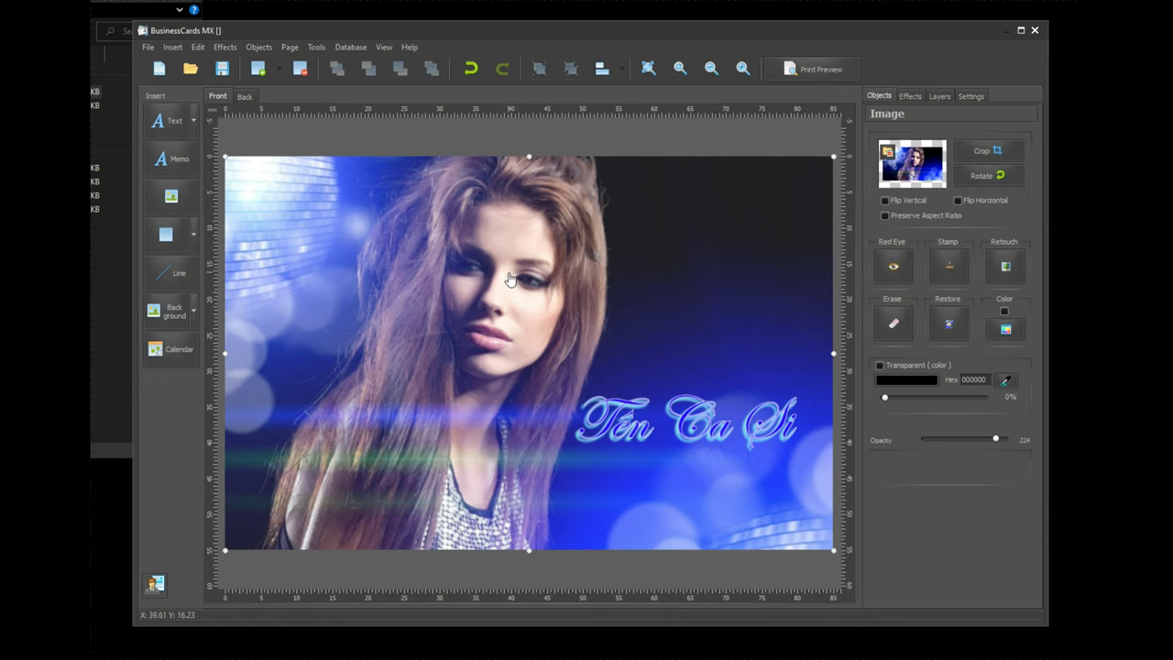
left_click(909, 96)
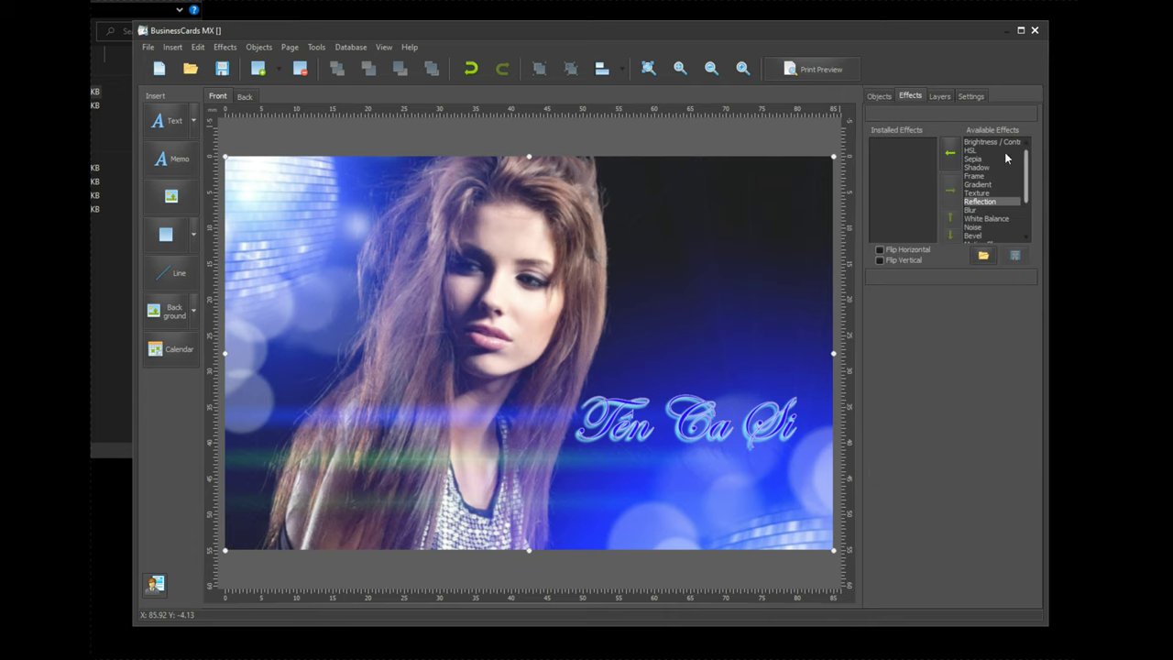
scroll(1008, 197, "down", 2)
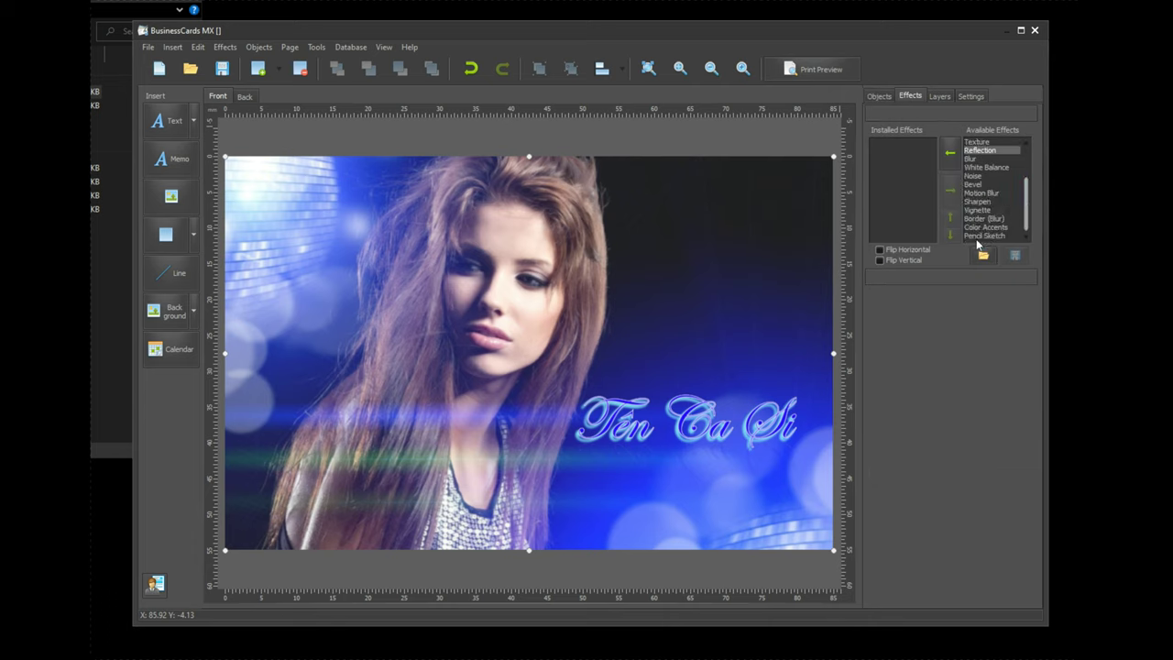
left_click(984, 237)
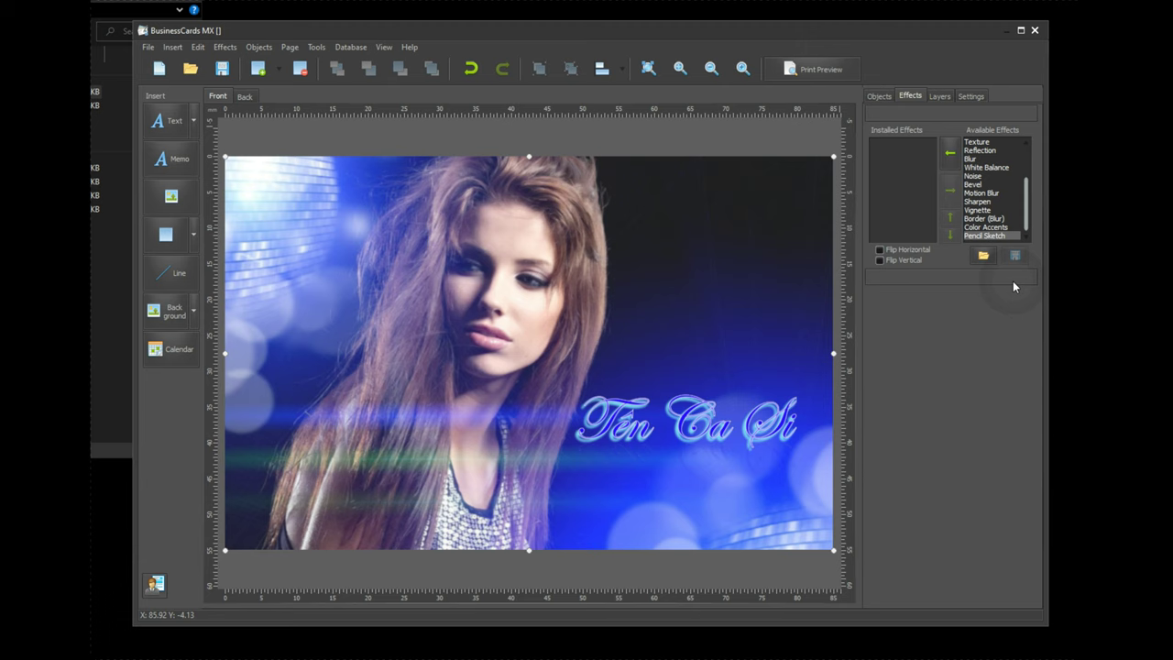
left_click(949, 153)
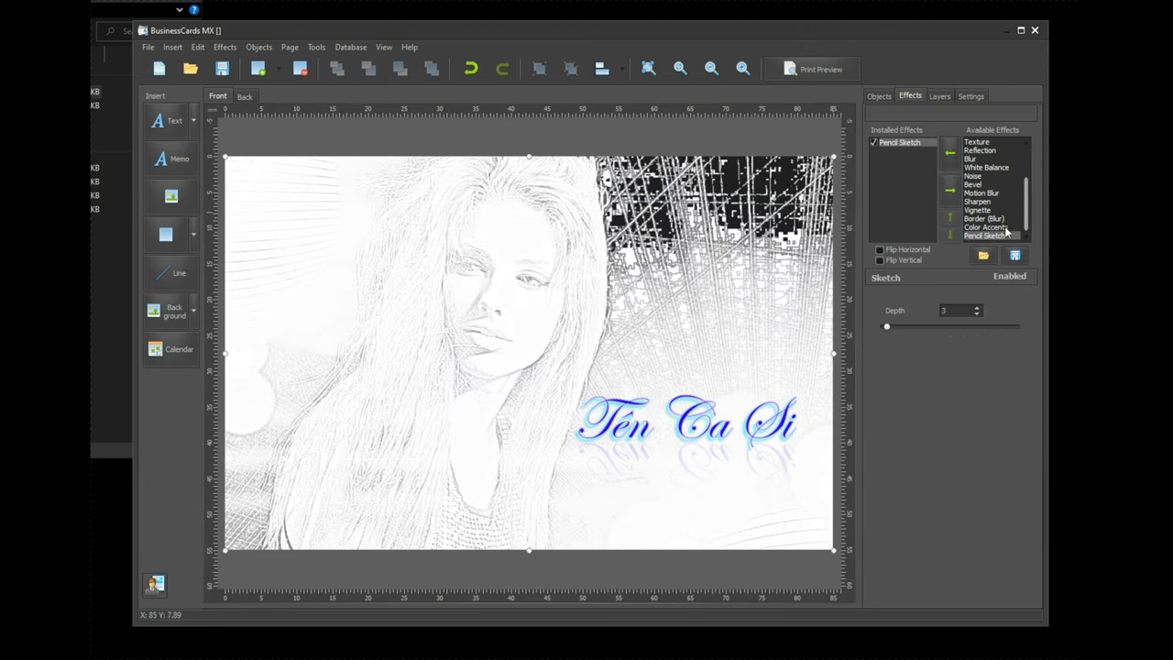
left_click(951, 189)
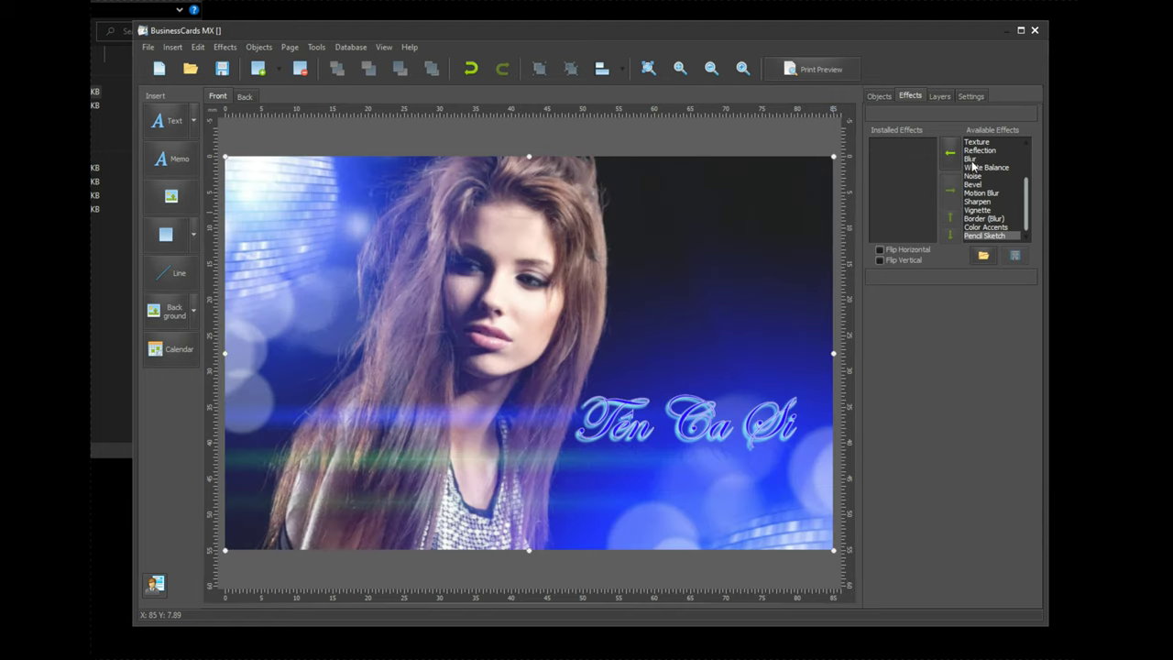
Add the Blur, Sharpen and Pencil Sketch effects to the background image
left_click(972, 160)
double_click(972, 159)
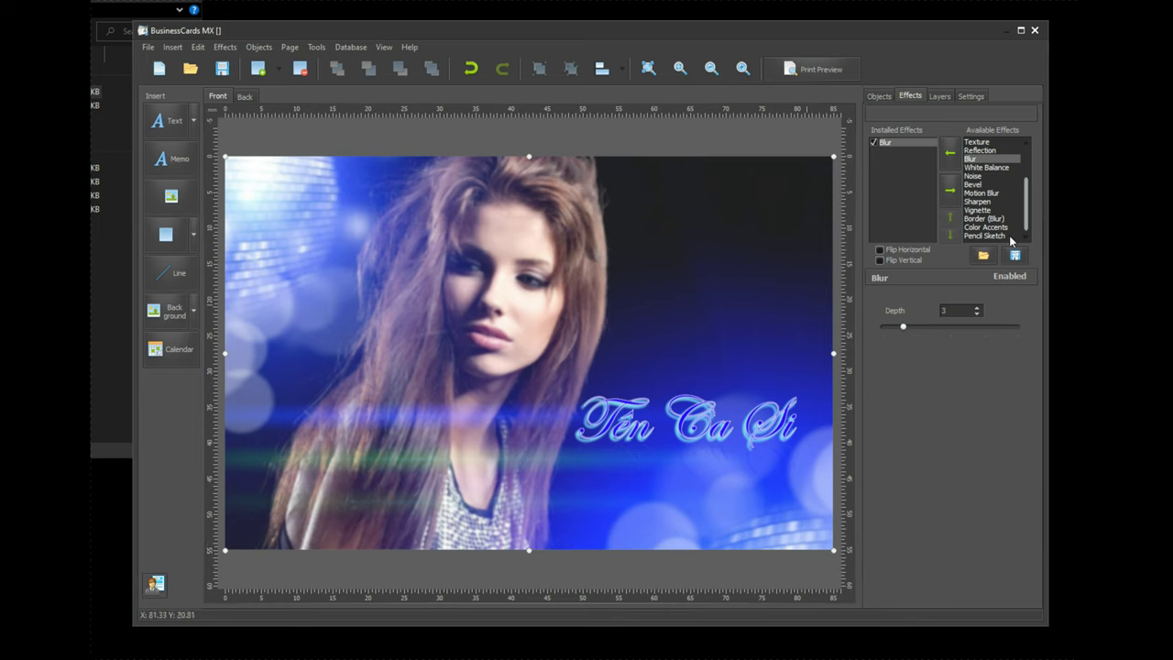
left_click(977, 201)
left_click(950, 153)
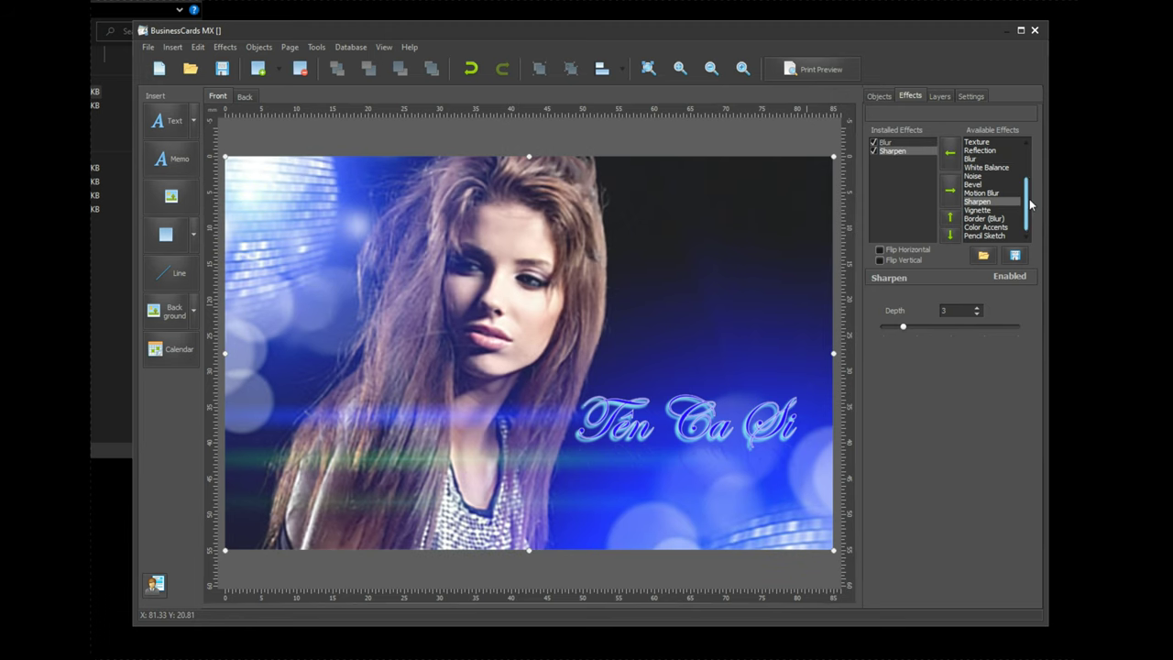
left_click(984, 235)
left_click(949, 153)
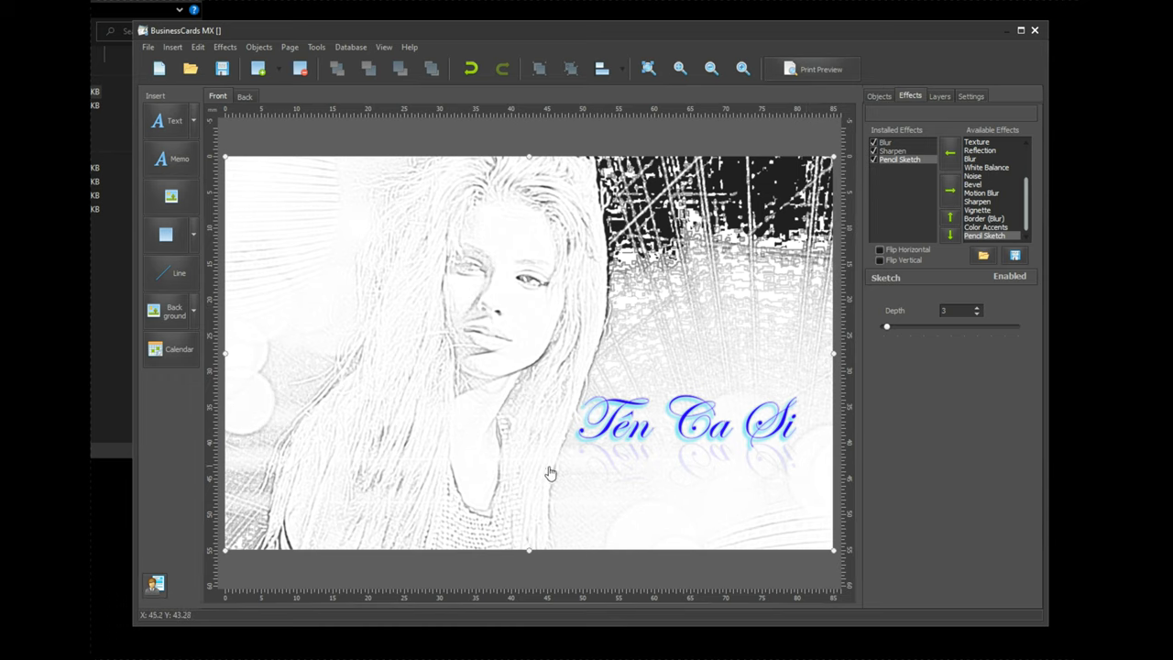
Disable the Pencil Sketch, Sharpen and Blur effects on the background image
left_click(874, 159)
left_click(874, 151)
left_click(874, 142)
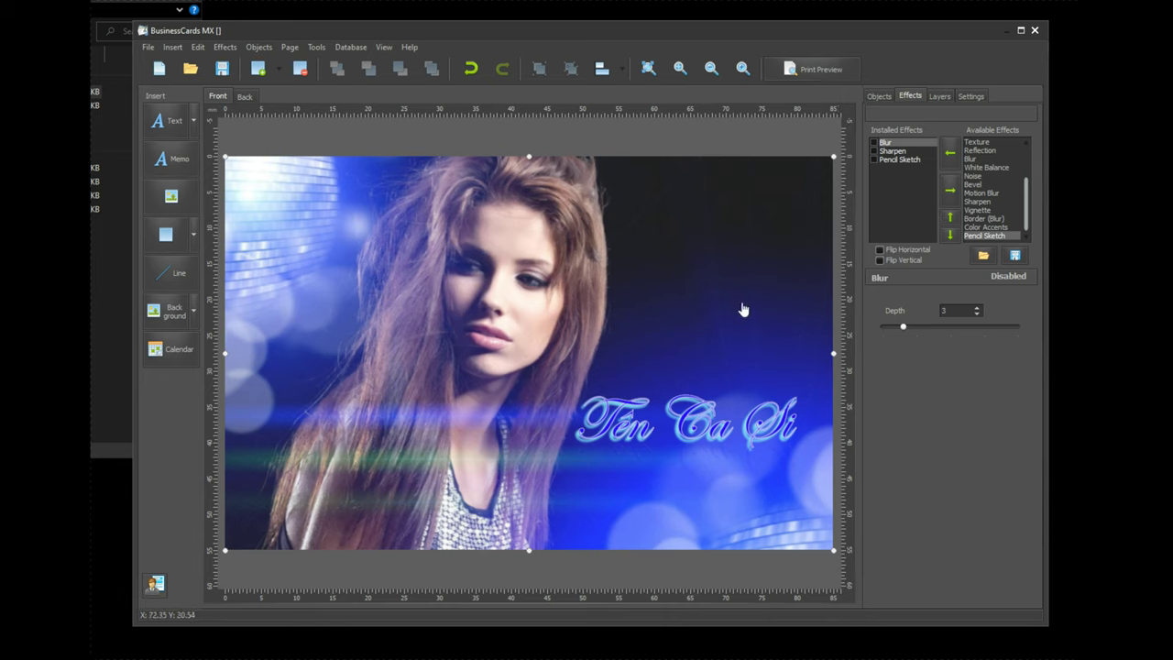
left_click(166, 197)
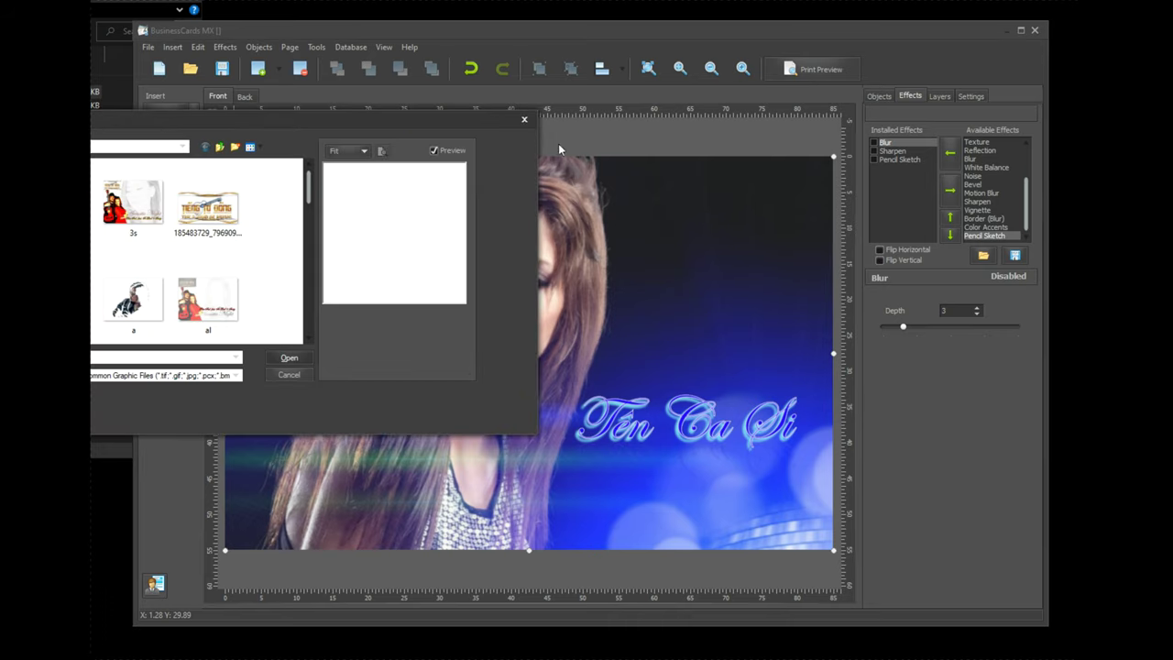
left_click_drag(252, 129, 1, 92)
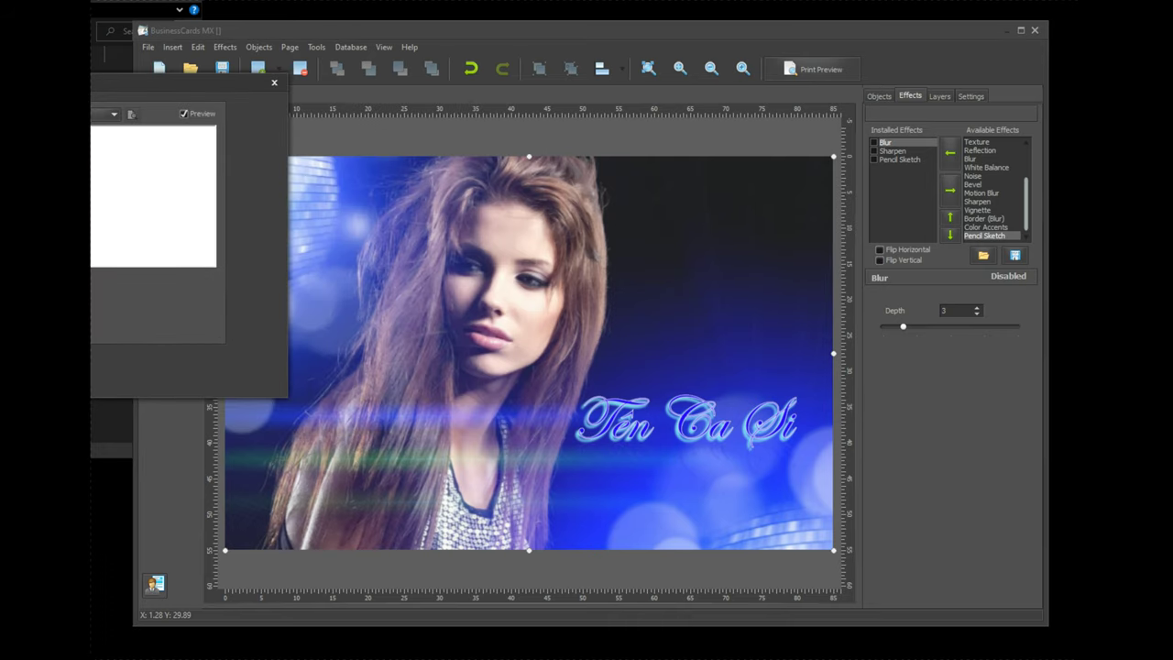
left_click(274, 81)
Switch to the browser, return to the wallpaper image results and open the page of the related "Club Girl (2)" wallpaper
key("alt+Tab")
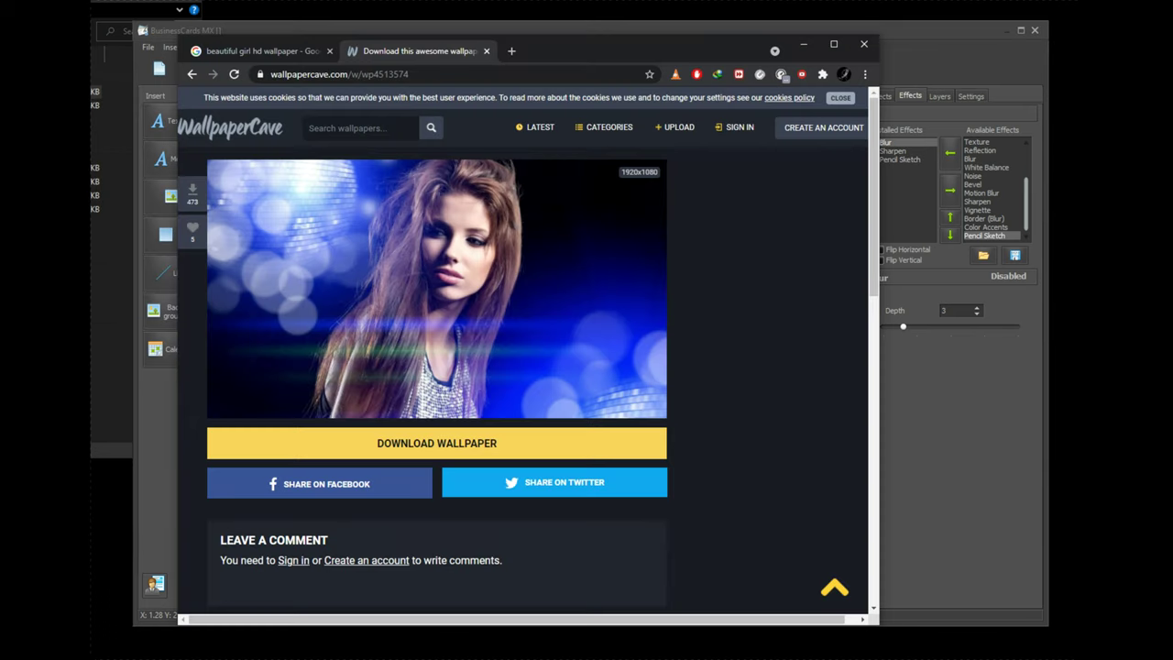
left_click(191, 76)
scroll(449, 371, "down", 3)
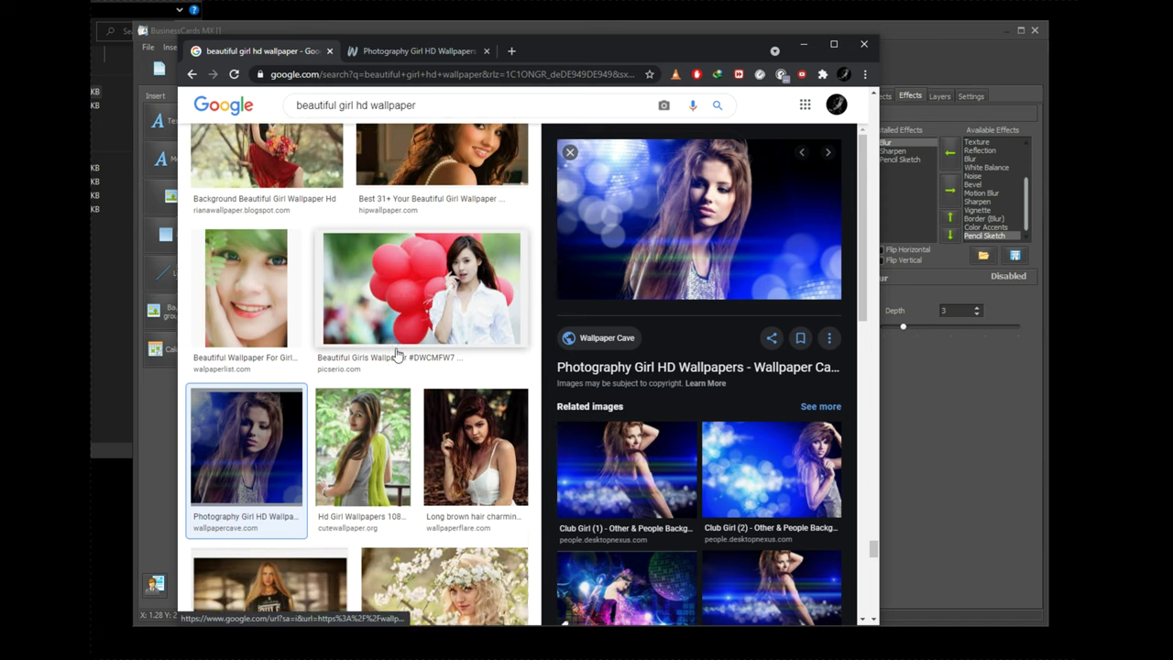
scroll(749, 582, "down", 1)
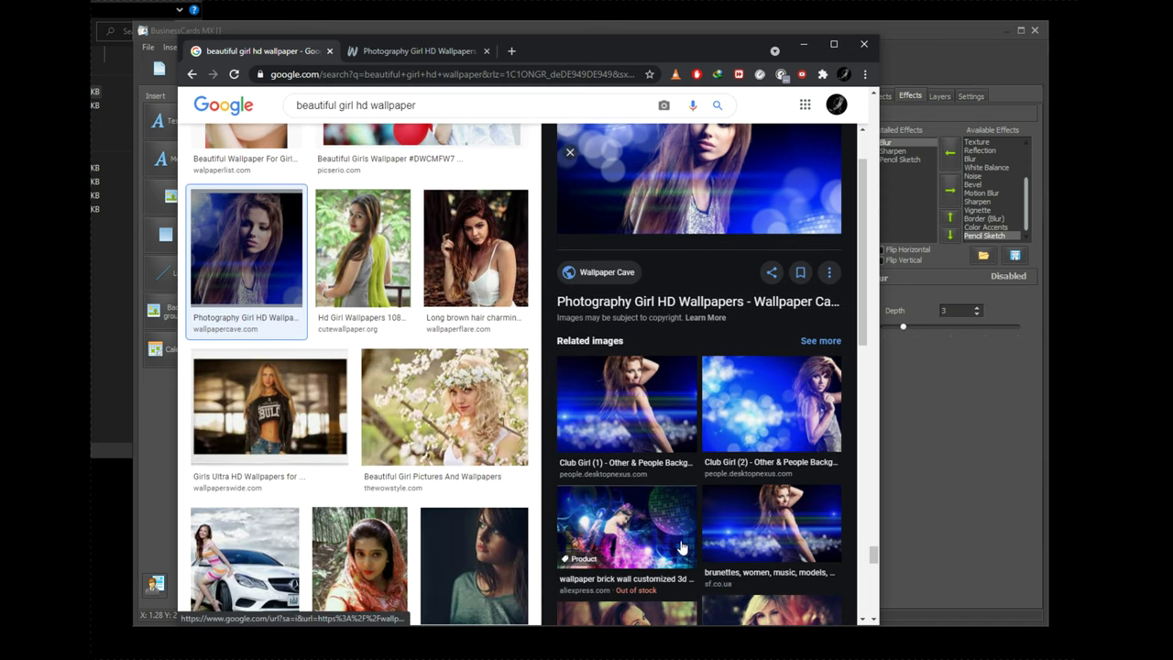
left_click(795, 425)
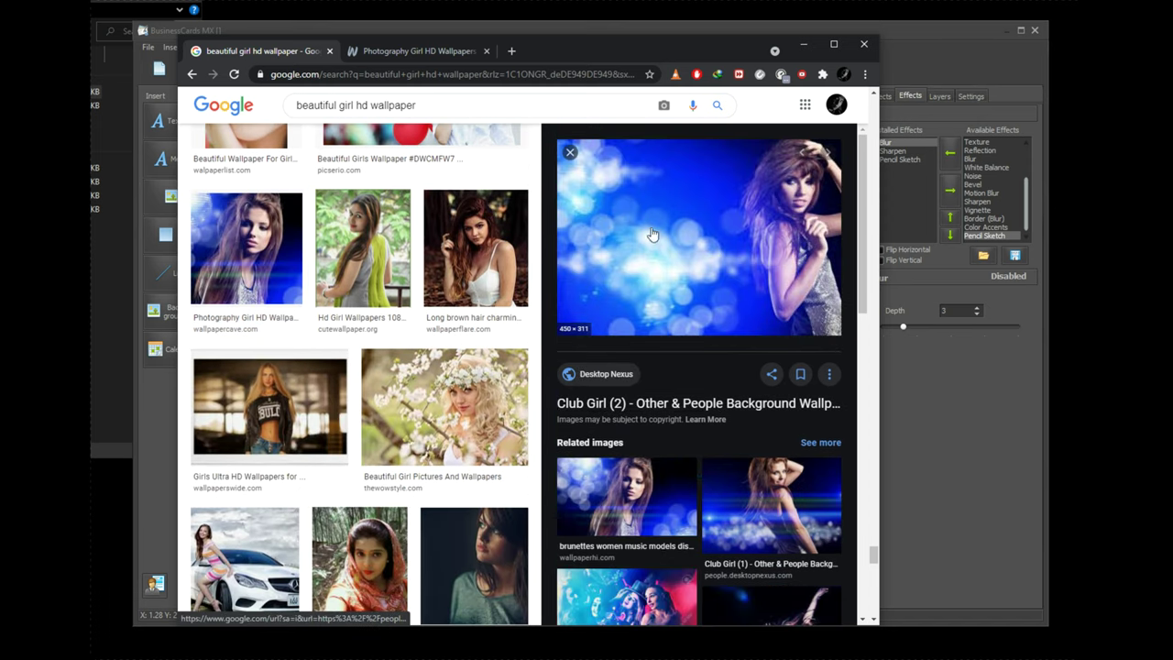
left_click(654, 235)
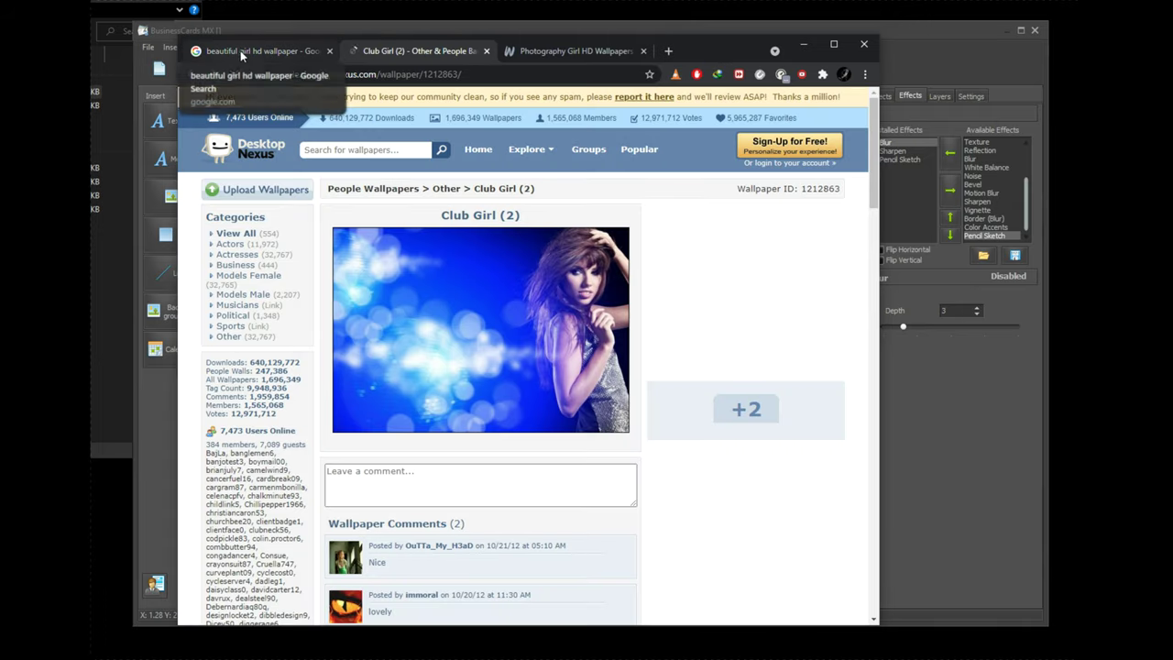
Save the "Club Girl (2)" picture to the Desktop as the JPEG image 1212863-bigthumbnail
right_click(483, 335)
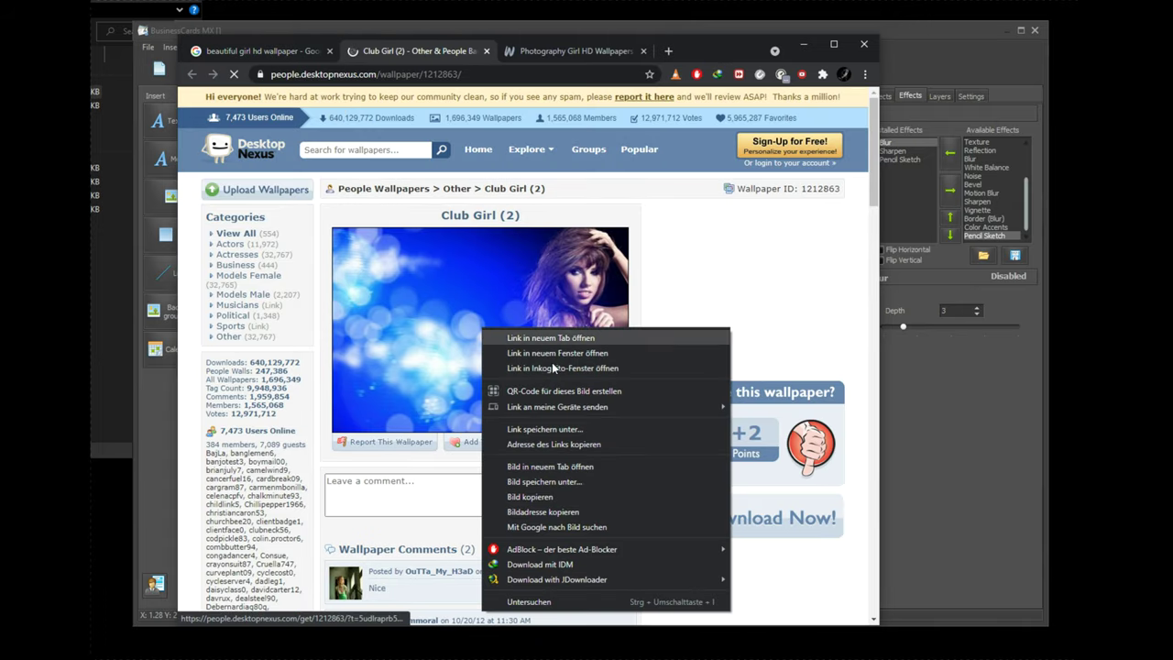
left_click(547, 482)
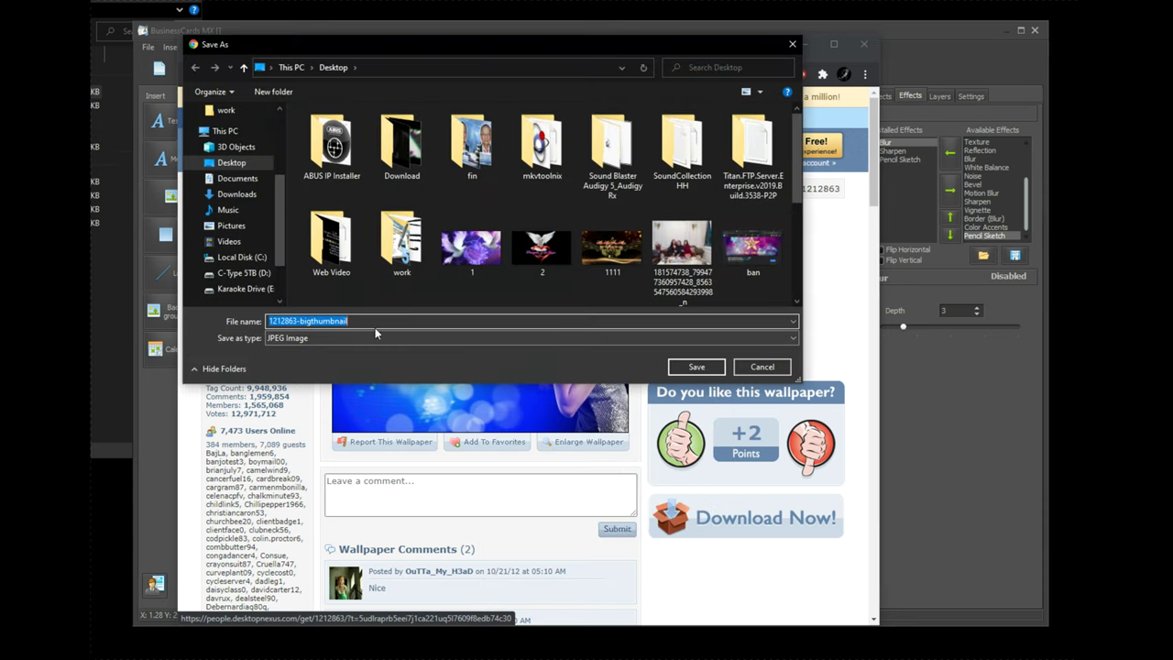
key("Return")
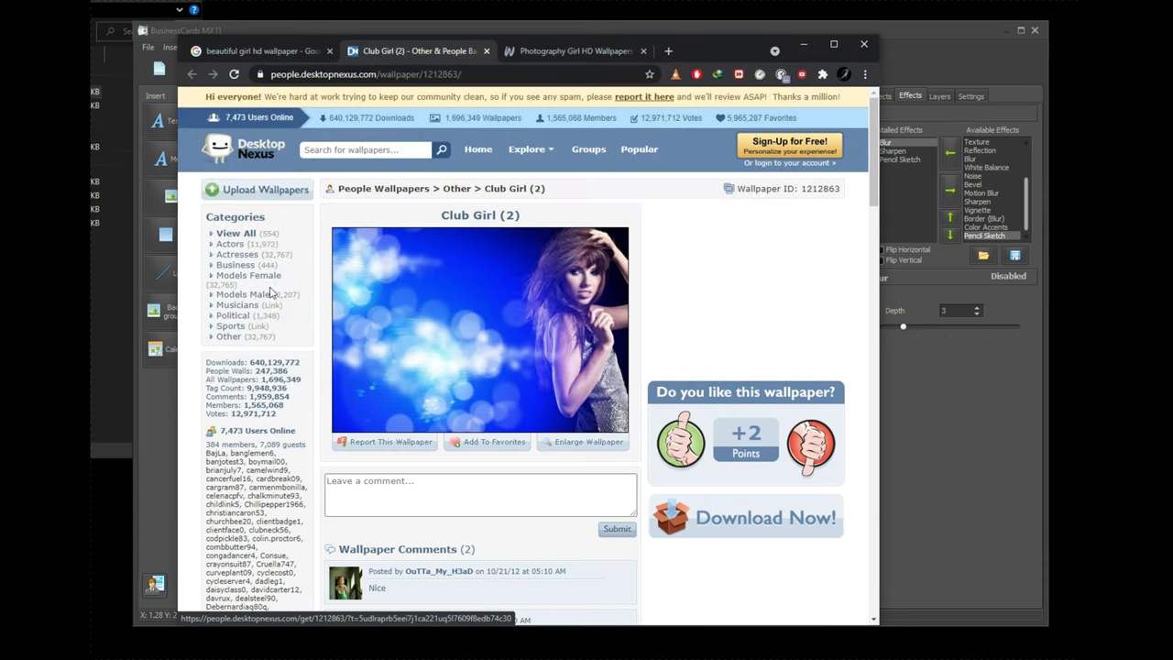
Return to BusinessCards MX and add the downloaded image to the card front, placing it over the portrait
key("alt+Tab")
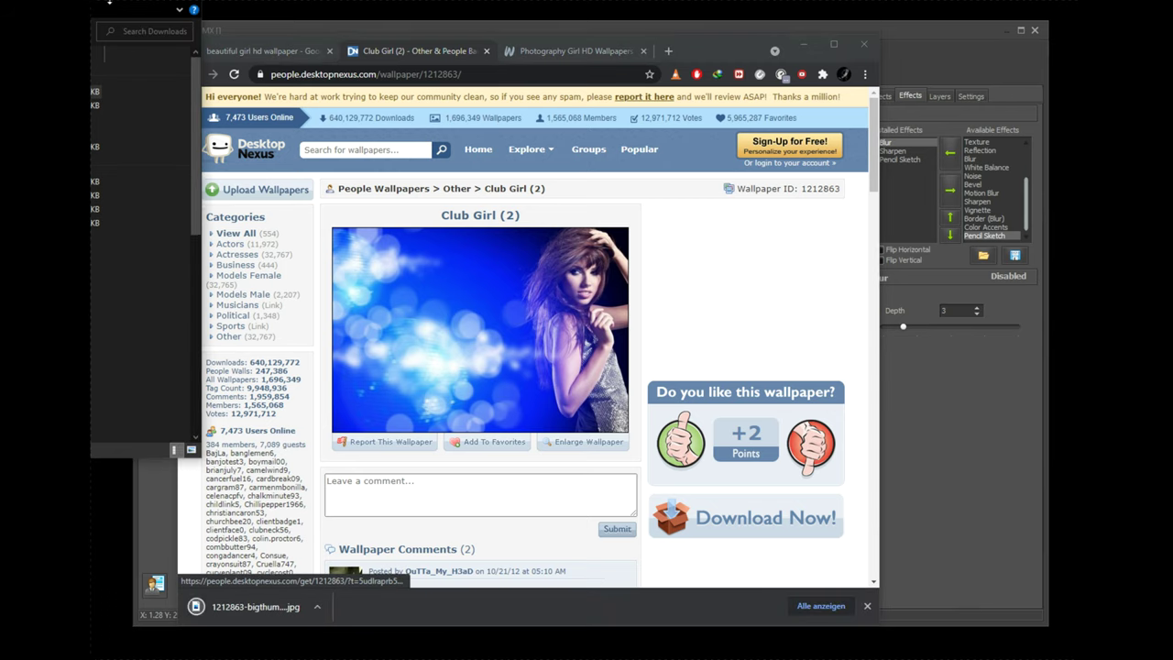
left_click(125, 1)
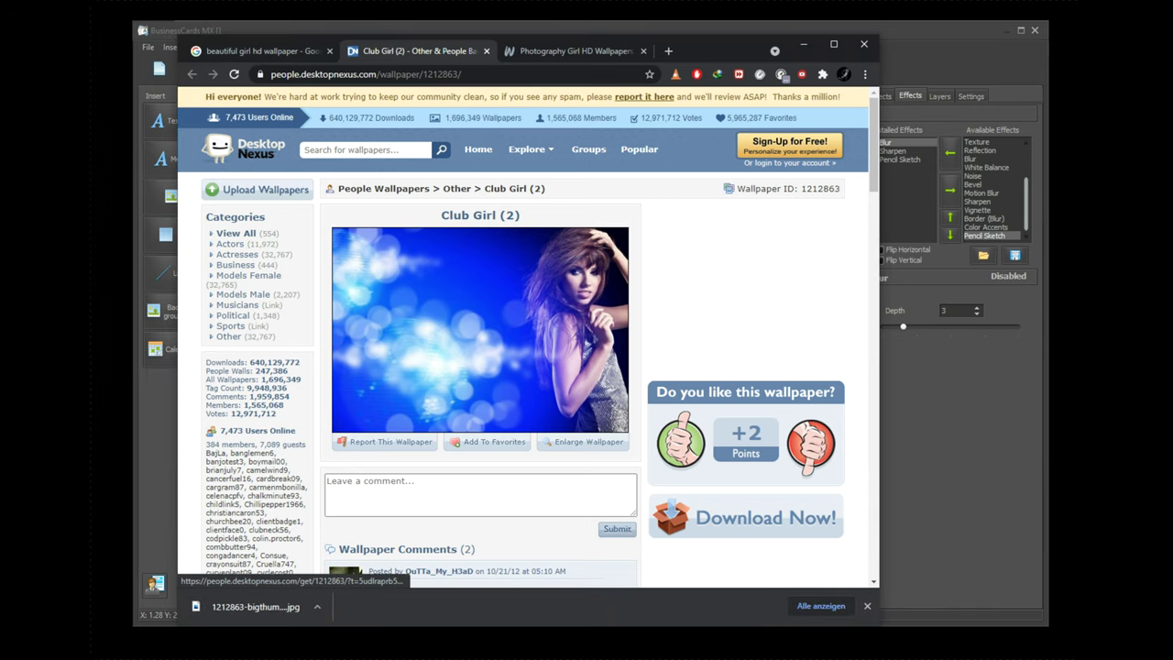
left_click(804, 44)
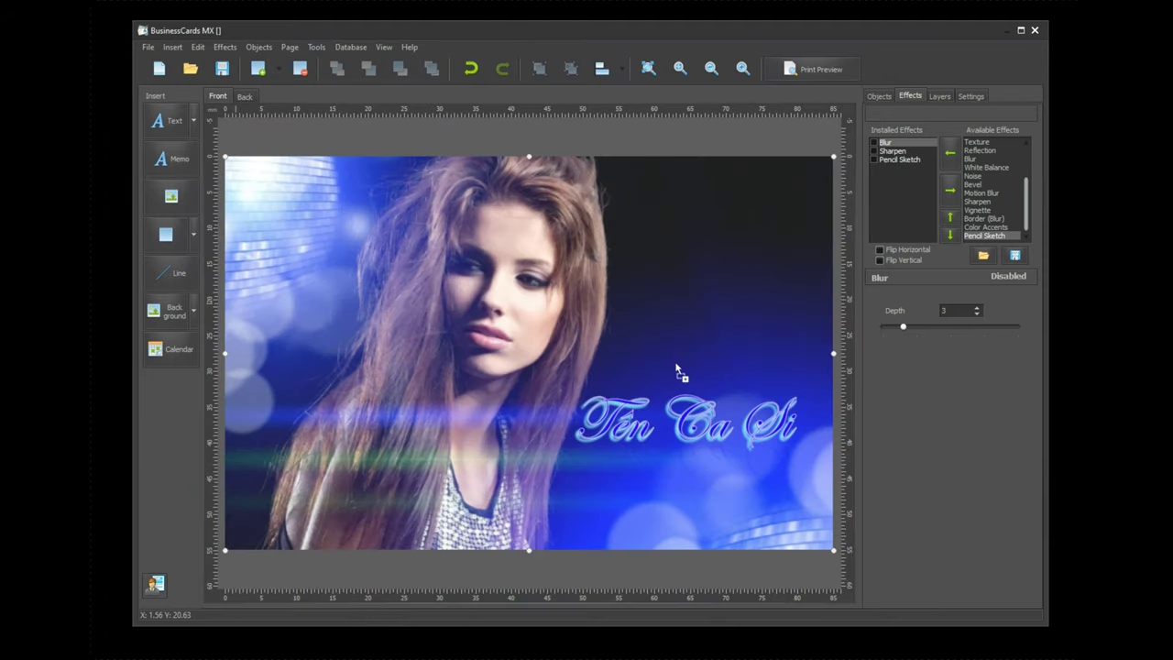
left_click_drag(677, 370, 676, 367)
left_click_drag(799, 501, 468, 396)
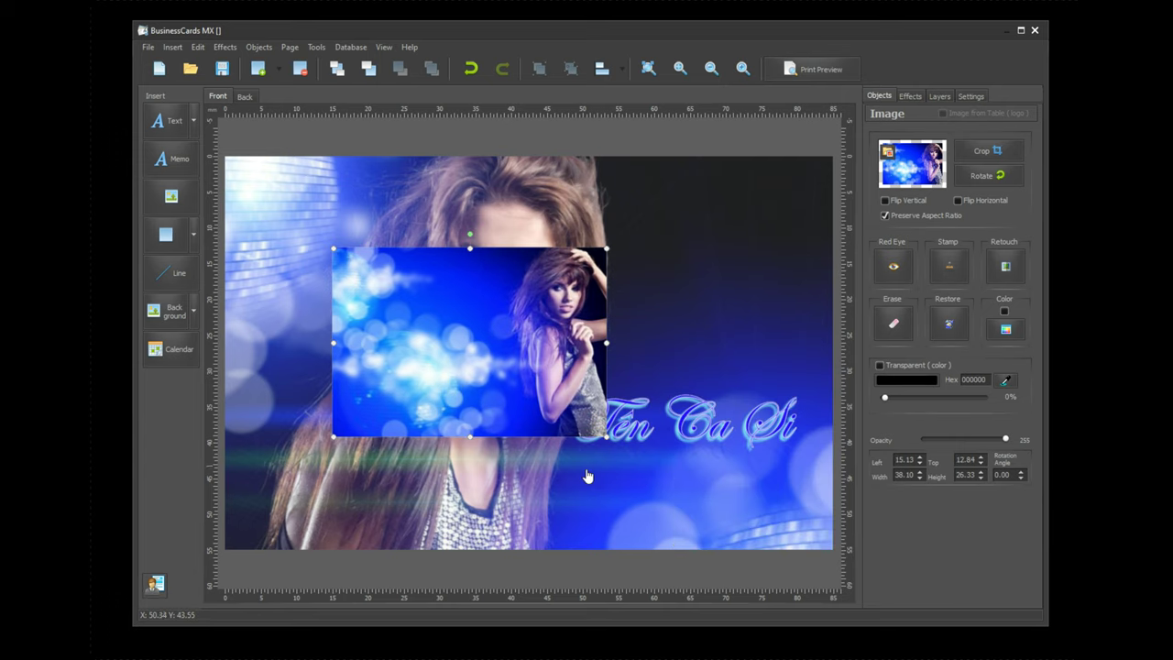
Enlarge the added image to about 45.53 × 31.47 mm, set its opacity to 122 and place it in the card's upper right corner
left_click_drag(606, 440, 635, 475)
left_click_drag(606, 394, 283, 310)
left_click_drag(1006, 438, 963, 438)
mouse_move(310, 364)
left_mouse_down()
mouse_move(760, 336)
mouse_move(765, 347)
mouse_move(747, 349)
mouse_move(791, 345)
left_mouse_up()
Open the added image for erasing and set up the Magic Wand with a feather of 2 and Auto Apply enabled
left_click(892, 325)
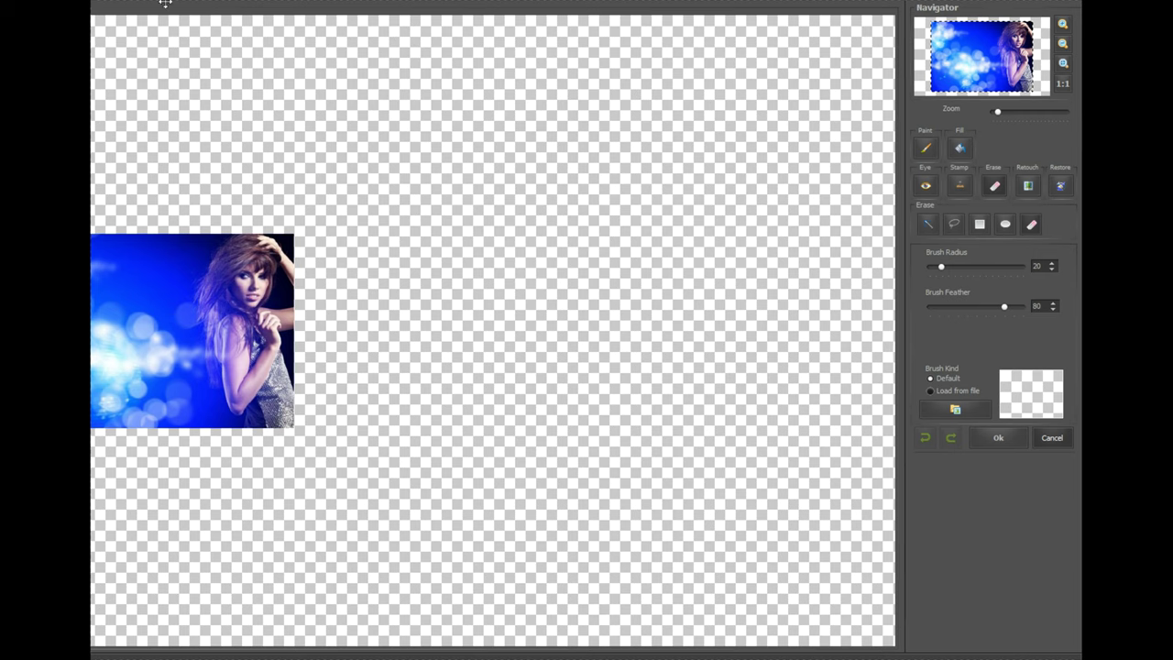
left_click_drag(91, 8, 447, 75)
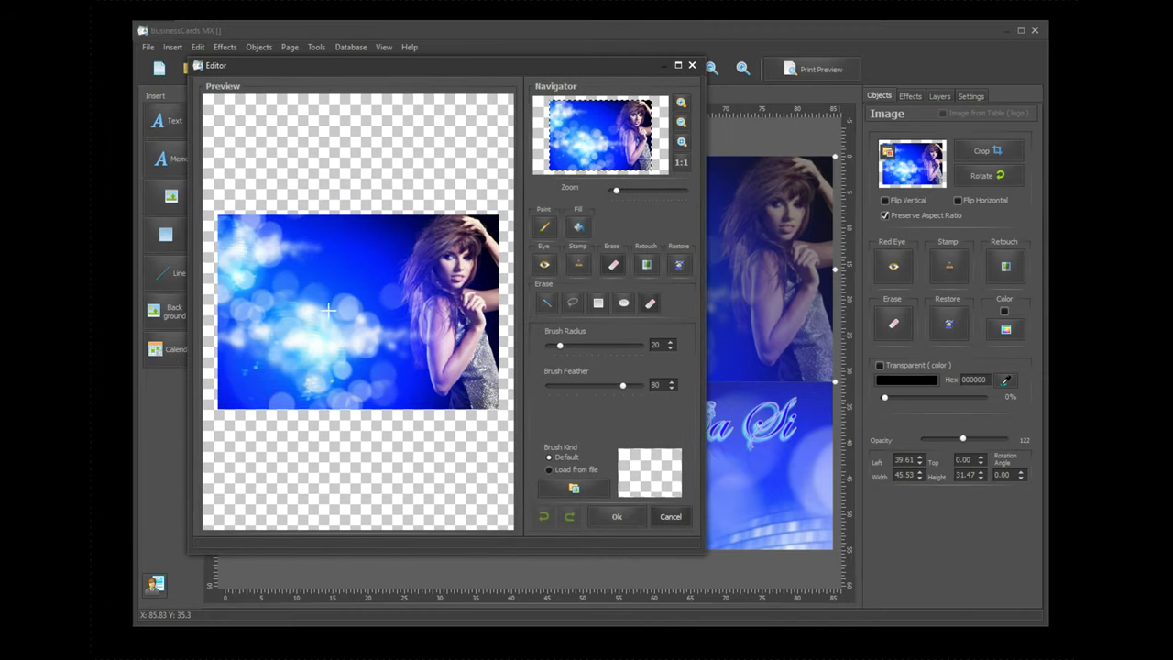
scroll(374, 312, "up", 2)
scroll(374, 312, "down", 2)
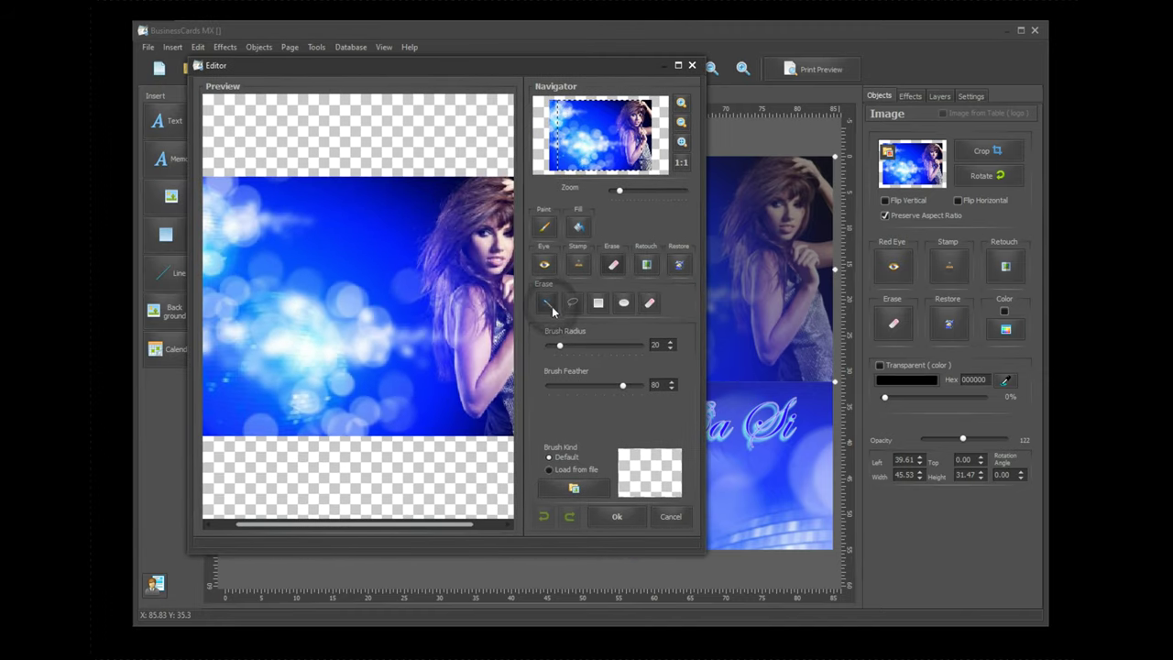
left_click(548, 304)
left_click_drag(552, 410, 557, 410)
left_click(293, 223)
left_click(556, 467)
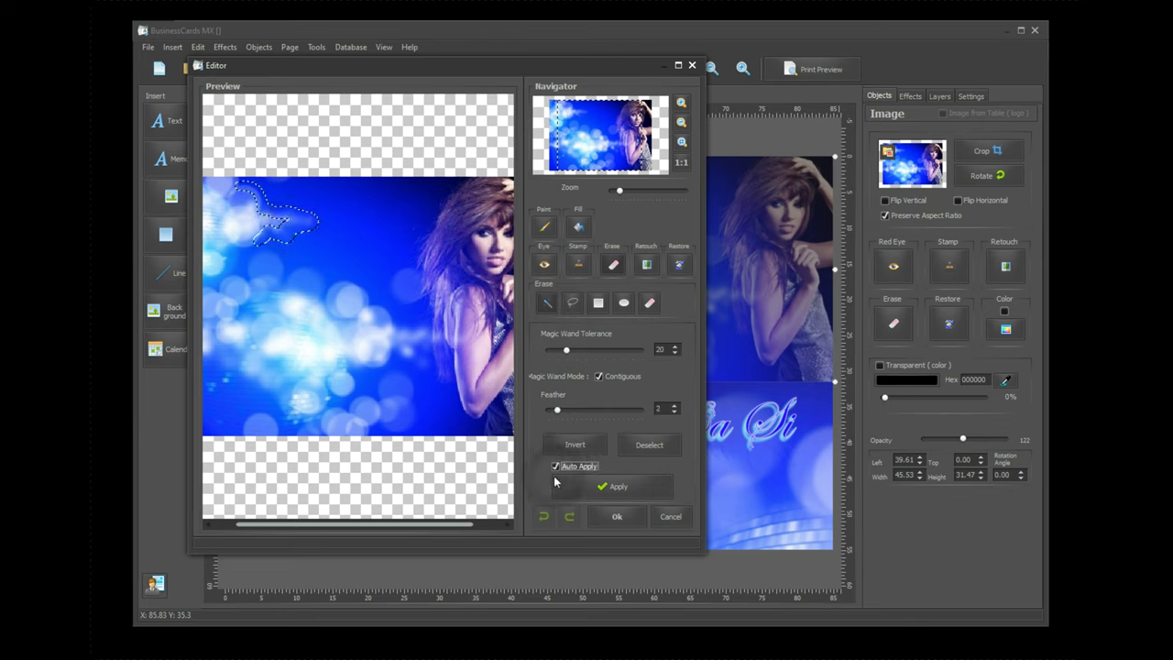
Erase several patches of the blue bokeh background beside the woman with the Magic Wand at tolerance 20
left_click(274, 225)
left_click(321, 197)
left_click(338, 221)
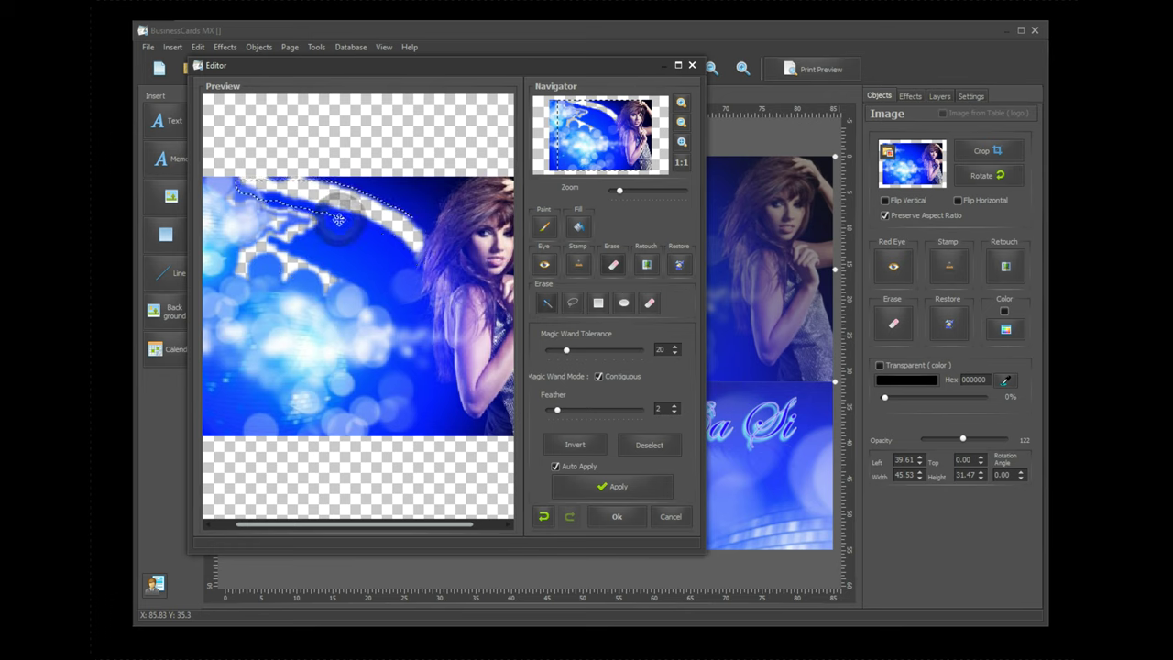
left_click(340, 256)
left_click(327, 358)
left_click(286, 383)
left_click(230, 414)
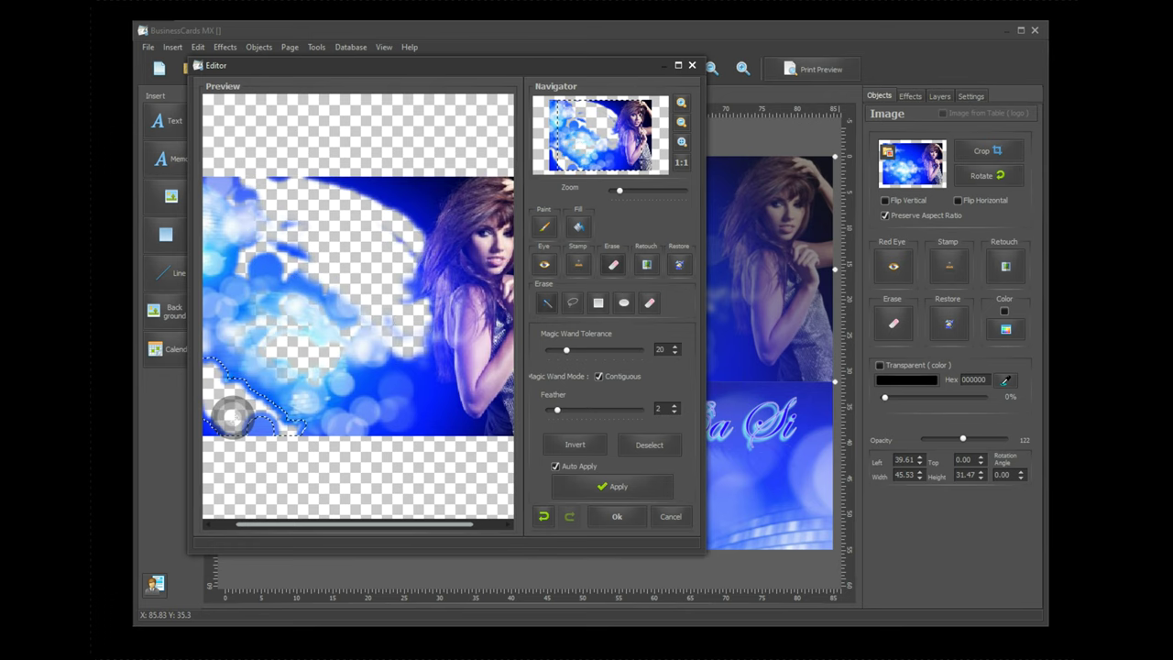
Erase the rest of the blue background up to the woman's outline using the eraser brush with radius 50
left_click_drag(291, 524, 201, 504)
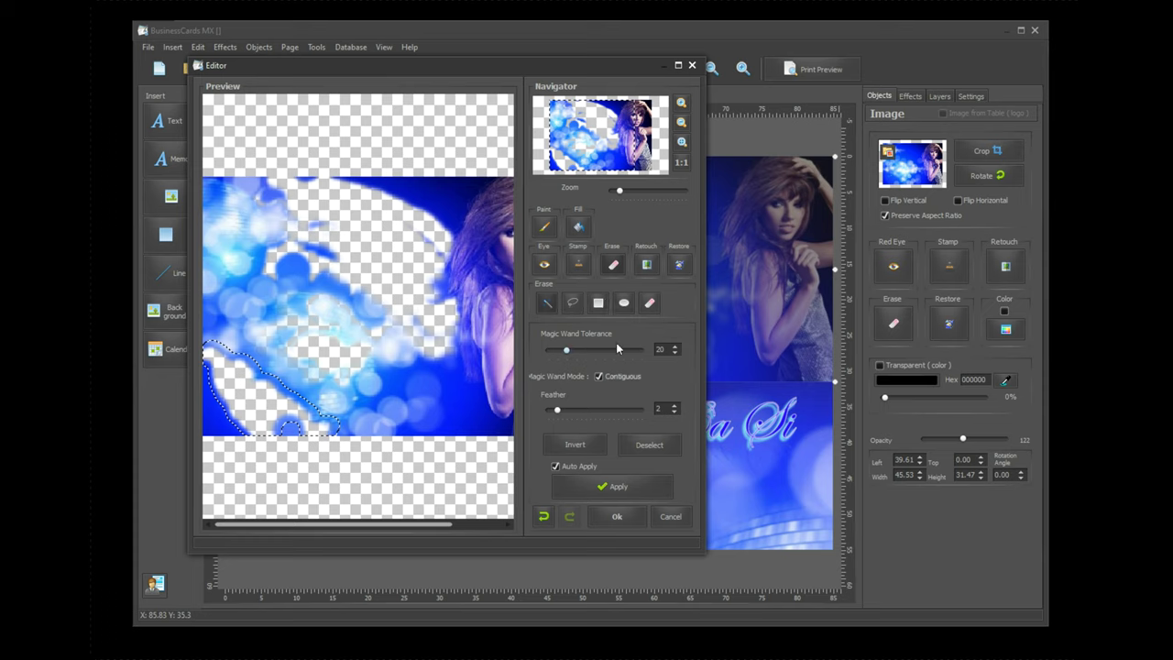
left_click(650, 302)
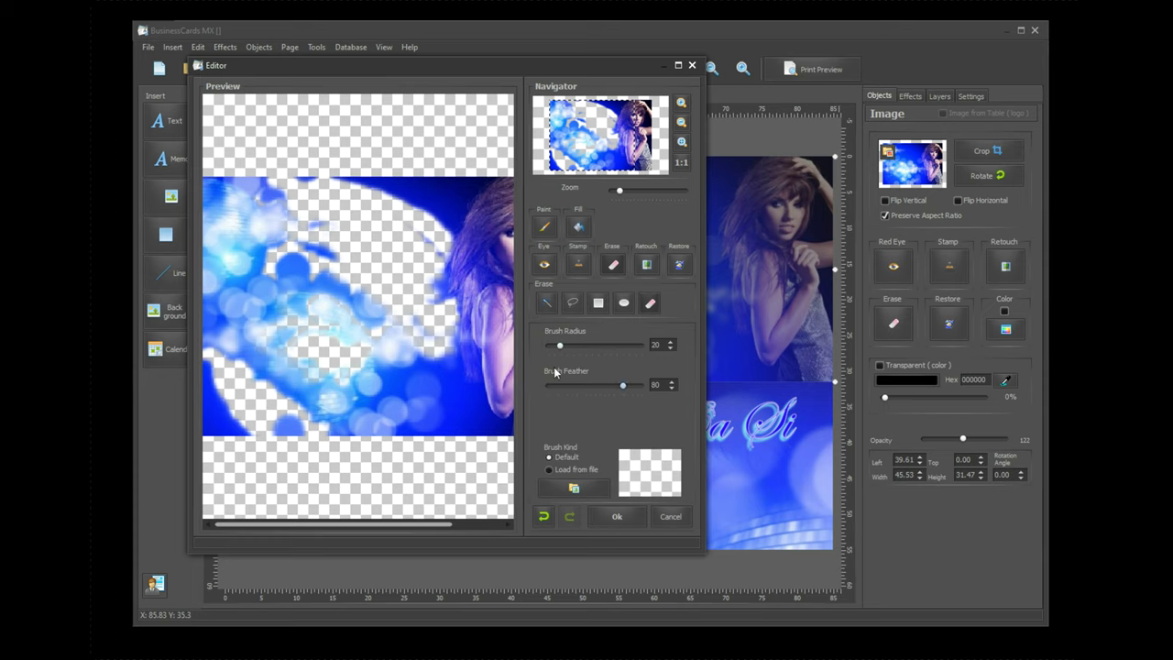
left_click_drag(562, 345, 579, 346)
mouse_move(283, 471)
left_mouse_down()
mouse_move(257, 353)
mouse_move(247, 176)
mouse_move(215, 285)
mouse_move(228, 452)
mouse_move(301, 478)
mouse_move(301, 220)
mouse_move(336, 117)
mouse_move(345, 428)
mouse_move(378, 423)
mouse_move(355, 299)
mouse_move(420, 422)
mouse_move(442, 437)
mouse_move(422, 423)
mouse_move(336, 225)
mouse_move(379, 174)
mouse_move(398, 171)
mouse_move(398, 213)
mouse_move(439, 156)
mouse_move(377, 277)
mouse_move(398, 299)
mouse_move(391, 337)
mouse_move(432, 416)
left_mouse_up()
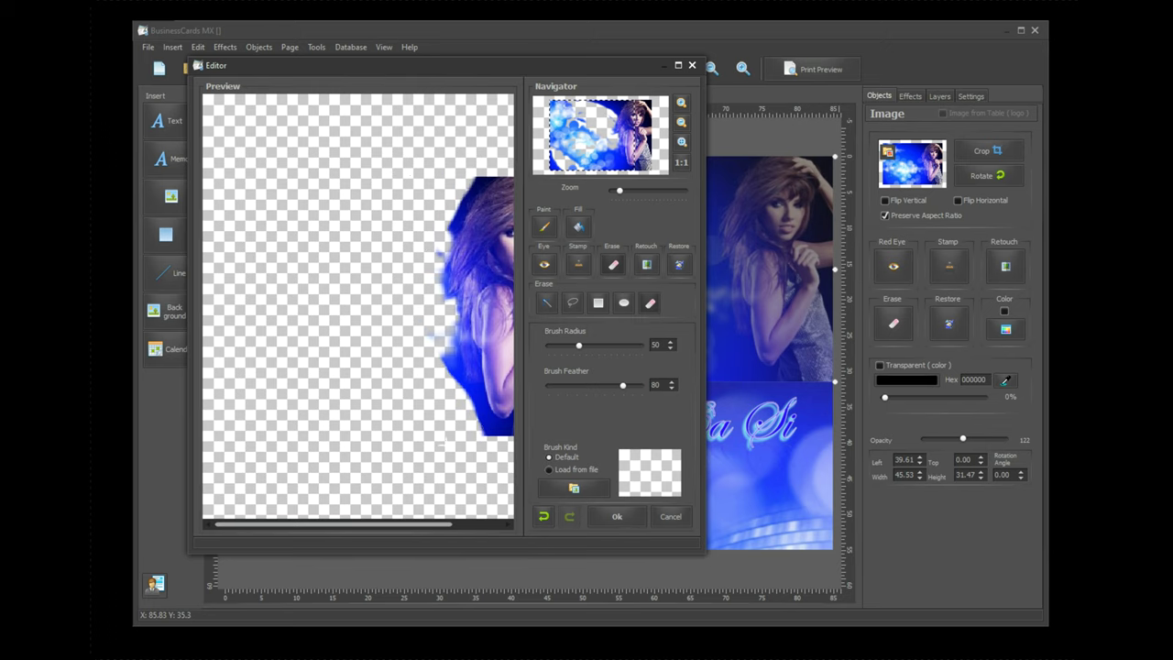
Erase the dark gap under the raised arm and the blue fringe beside the top of the hair with the Magic Wand
mouse_move(346, 524)
left_mouse_down()
mouse_move(361, 537)
mouse_move(399, 524)
left_mouse_up()
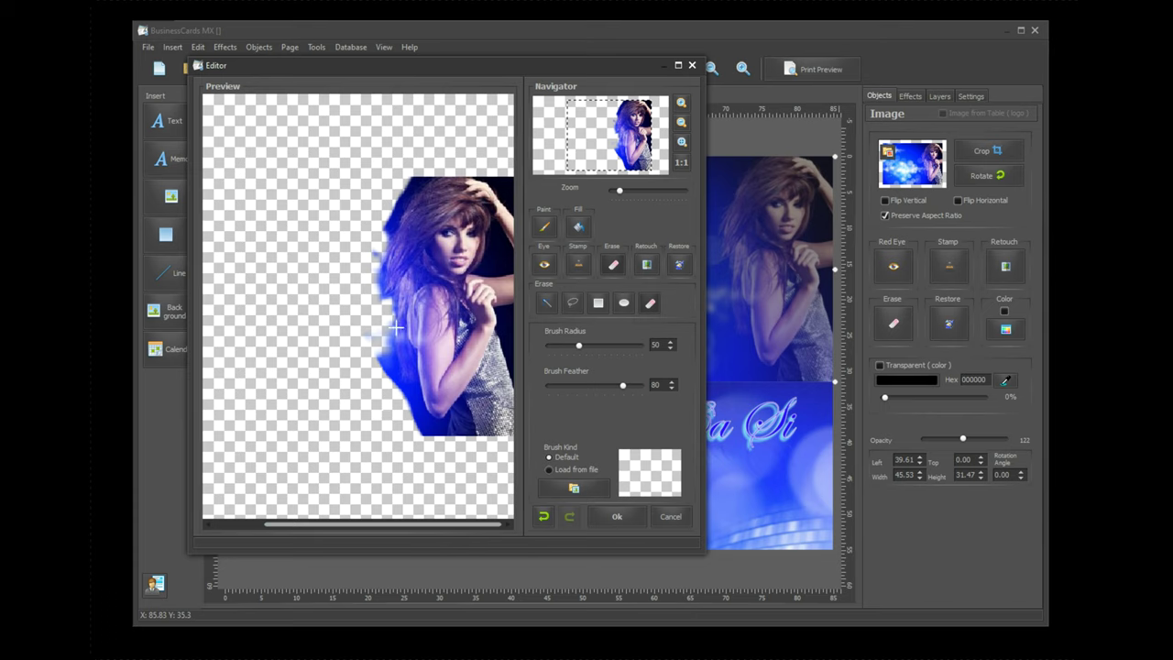
left_click(546, 303)
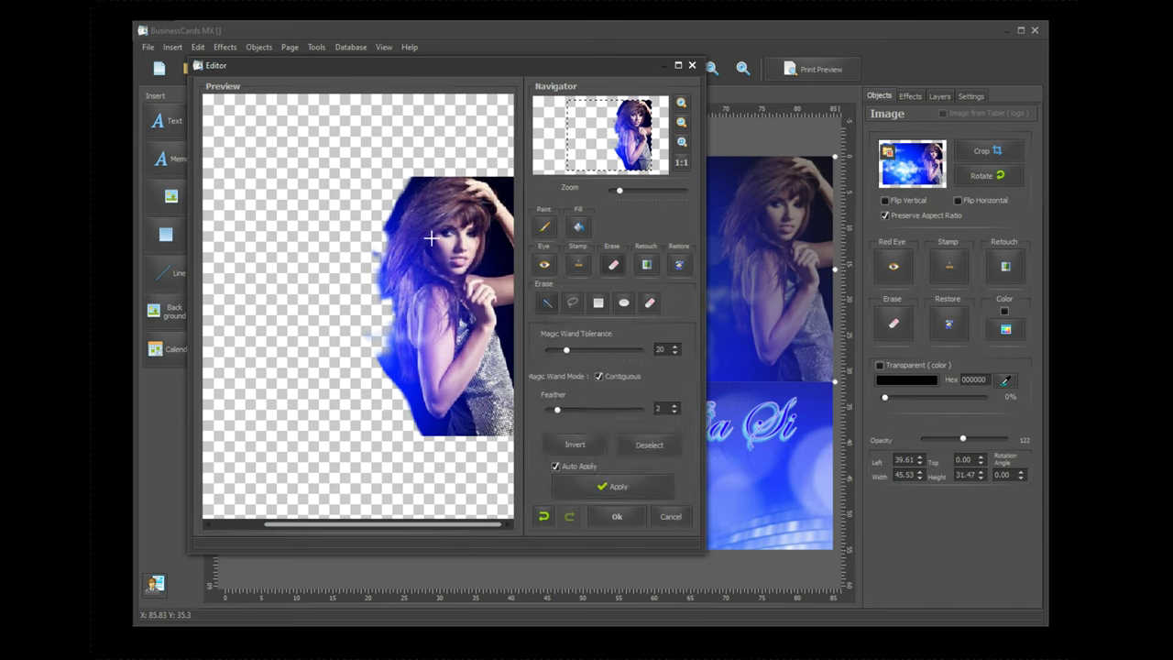
left_click(498, 247)
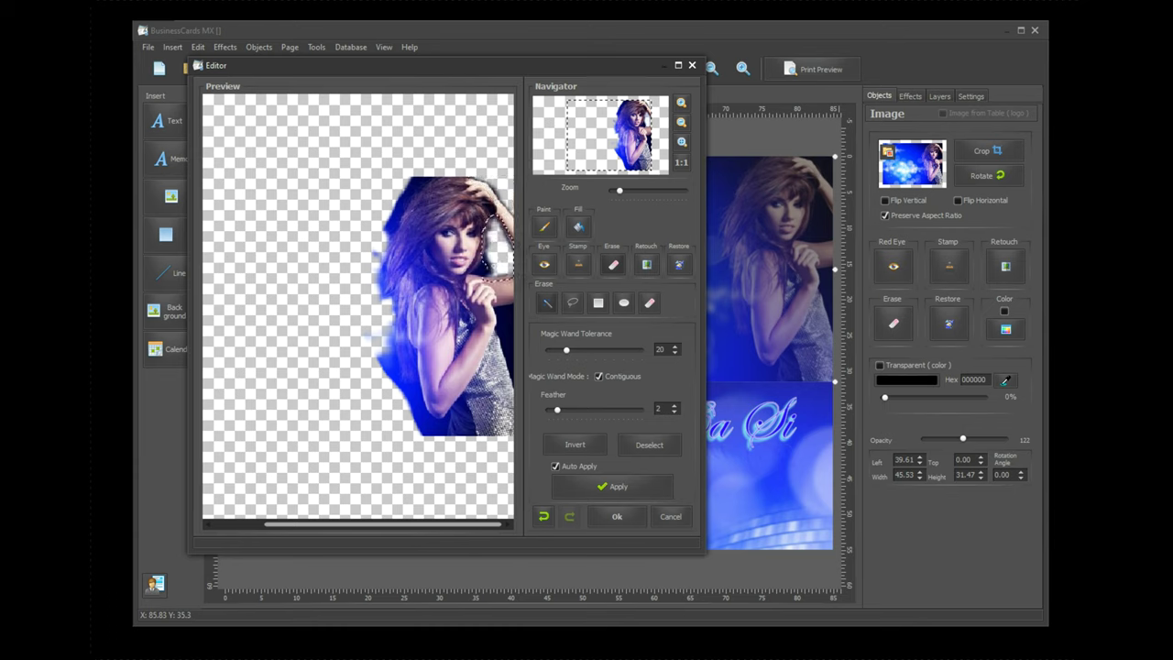
left_click(408, 194)
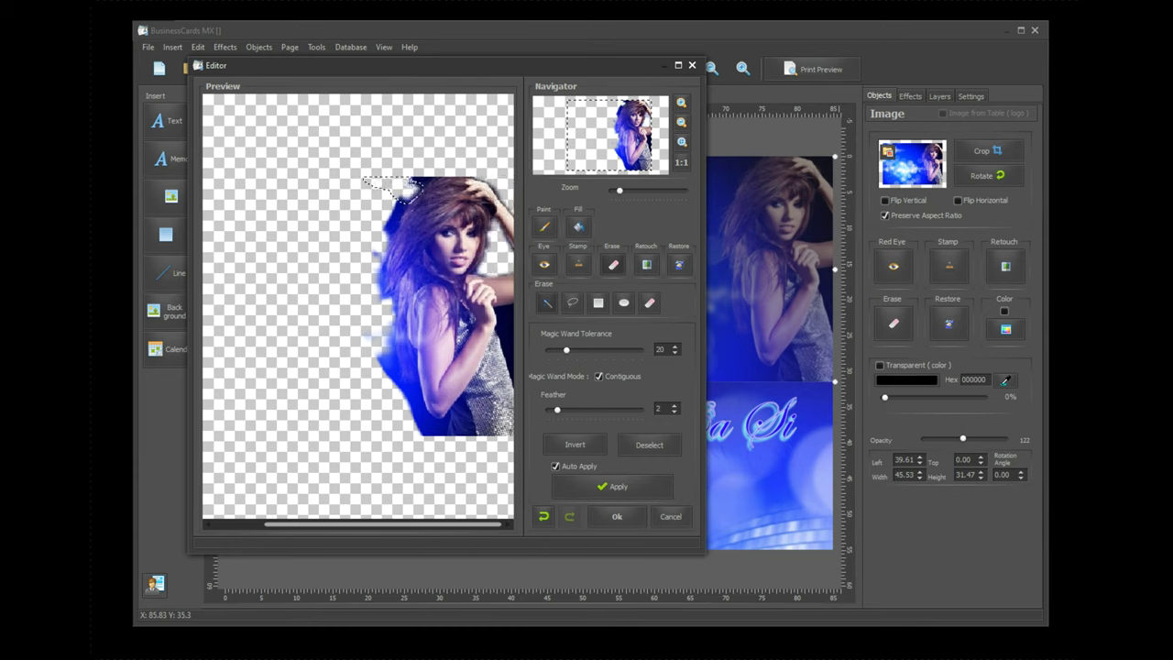
left_click(393, 218)
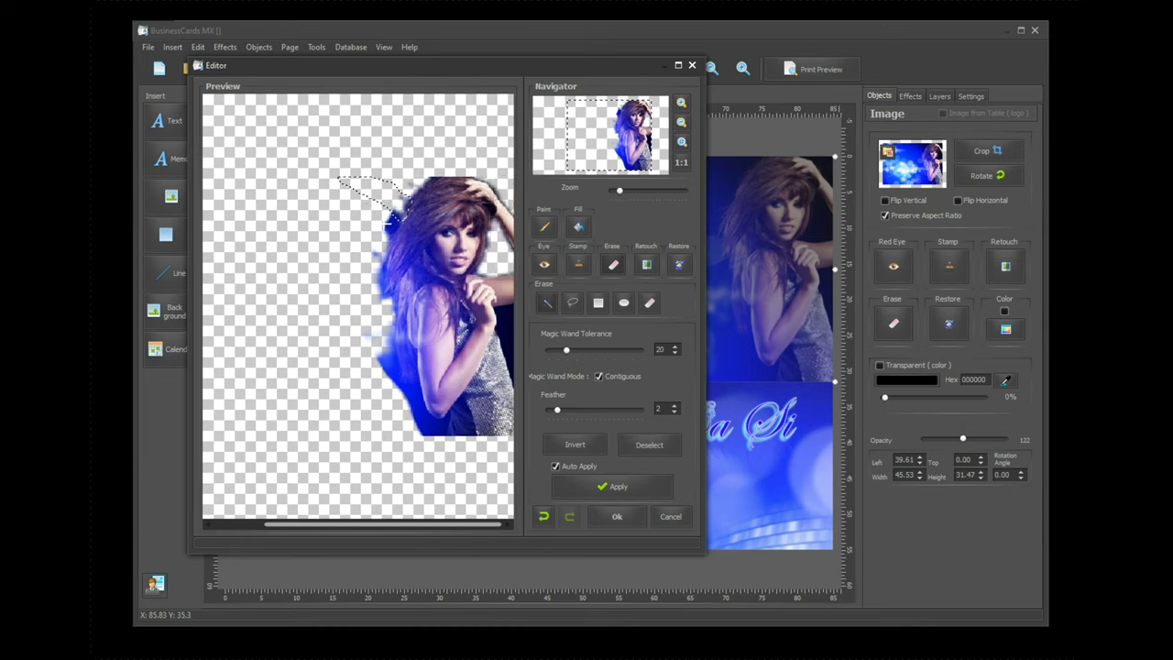
left_click(393, 214)
left_click(401, 189)
left_click(392, 207)
left_click(394, 196)
left_click(410, 182)
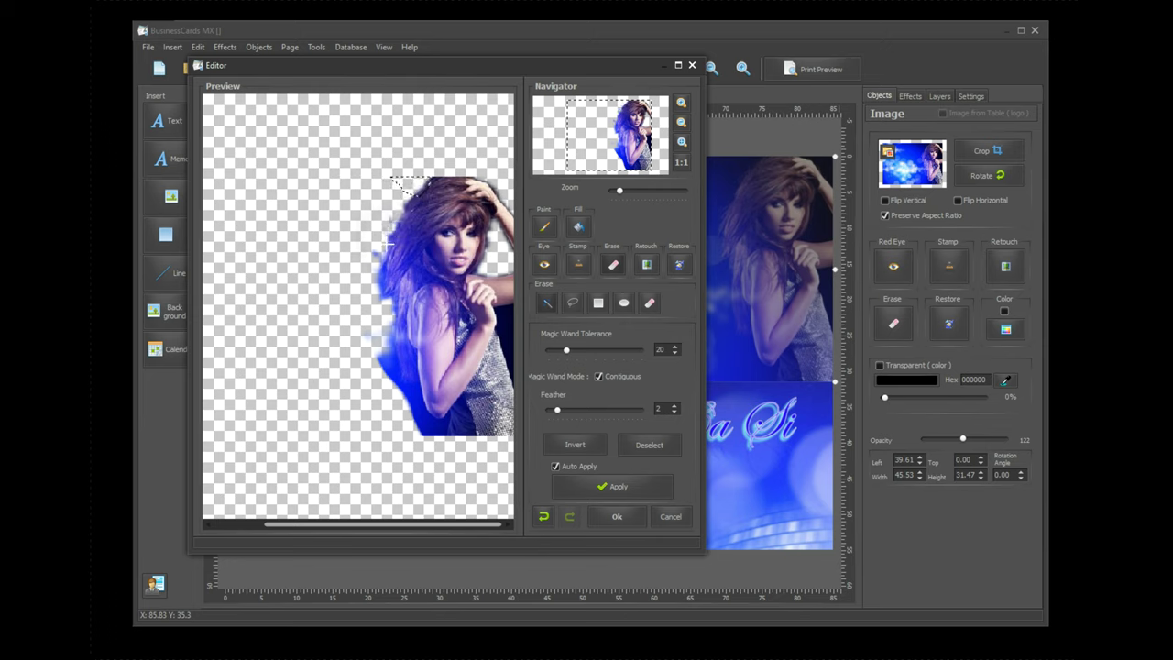
Remove the blue remnants along the outer side of the woman's hair with the Magic Wand
left_click(380, 251)
left_click(386, 226)
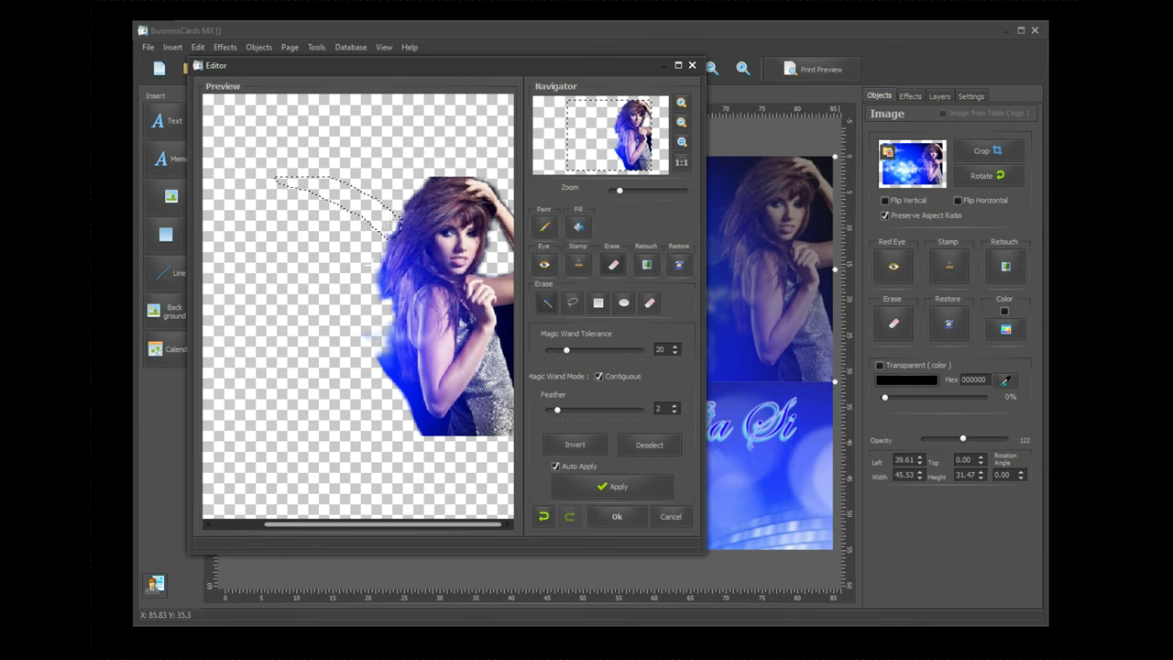
left_click(375, 252)
left_click(381, 256)
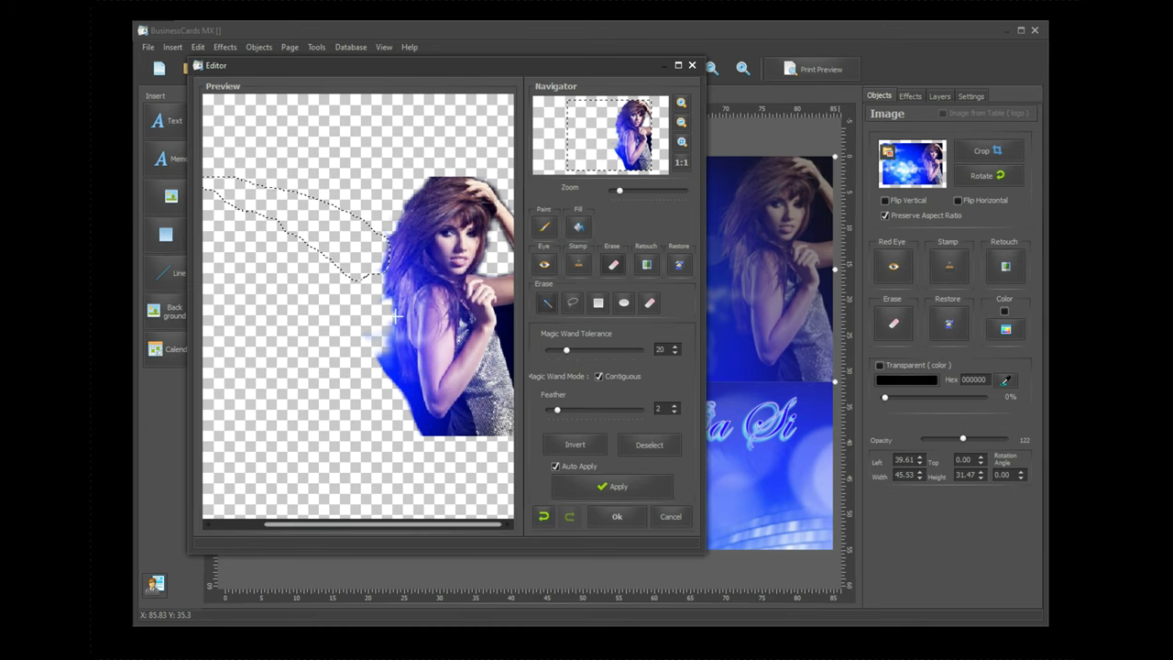
Erase the blue background left along the woman's lower arm and below her elbow
left_click(394, 375)
left_click(381, 361)
left_click(413, 425)
left_click(406, 383)
left_click(414, 398)
left_click(426, 434)
left_click(433, 430)
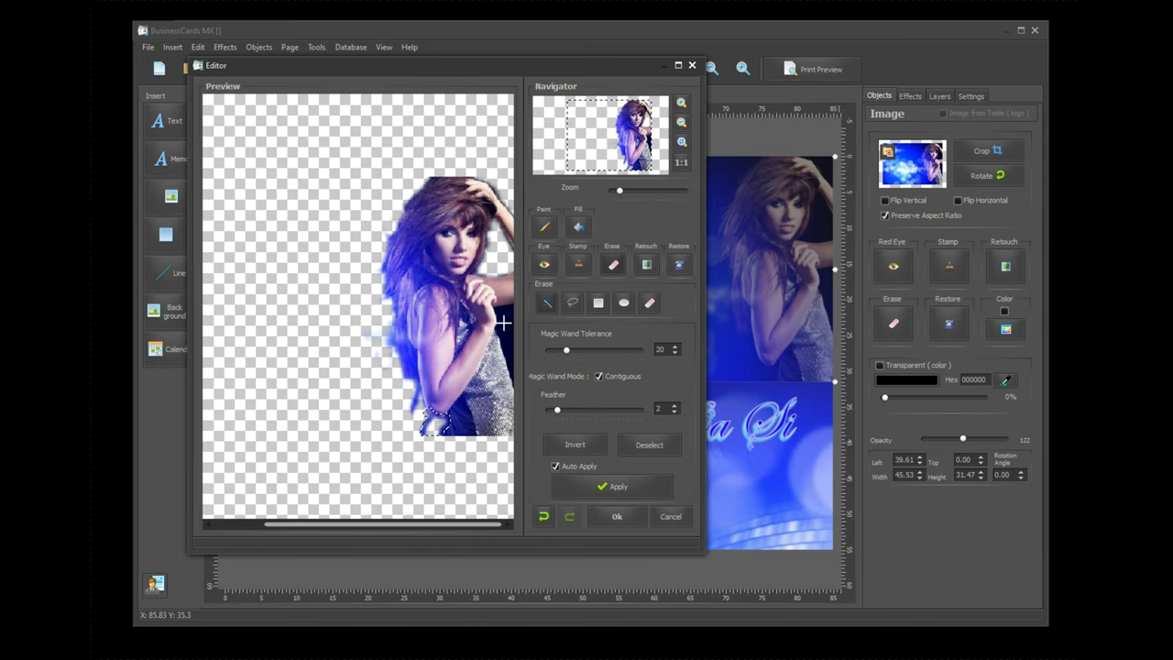
Erase the dark area between the forearm and dress and the leftover patches at the image's lower edge below the elbow
left_click(503, 322)
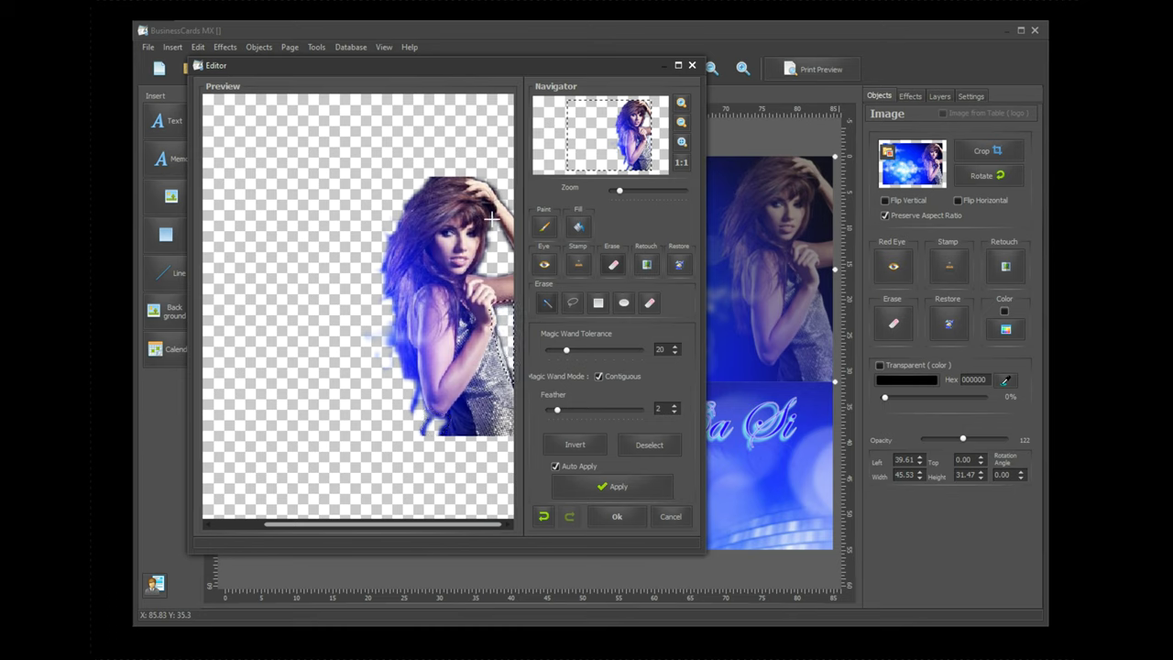
left_click(413, 410)
left_click(426, 433)
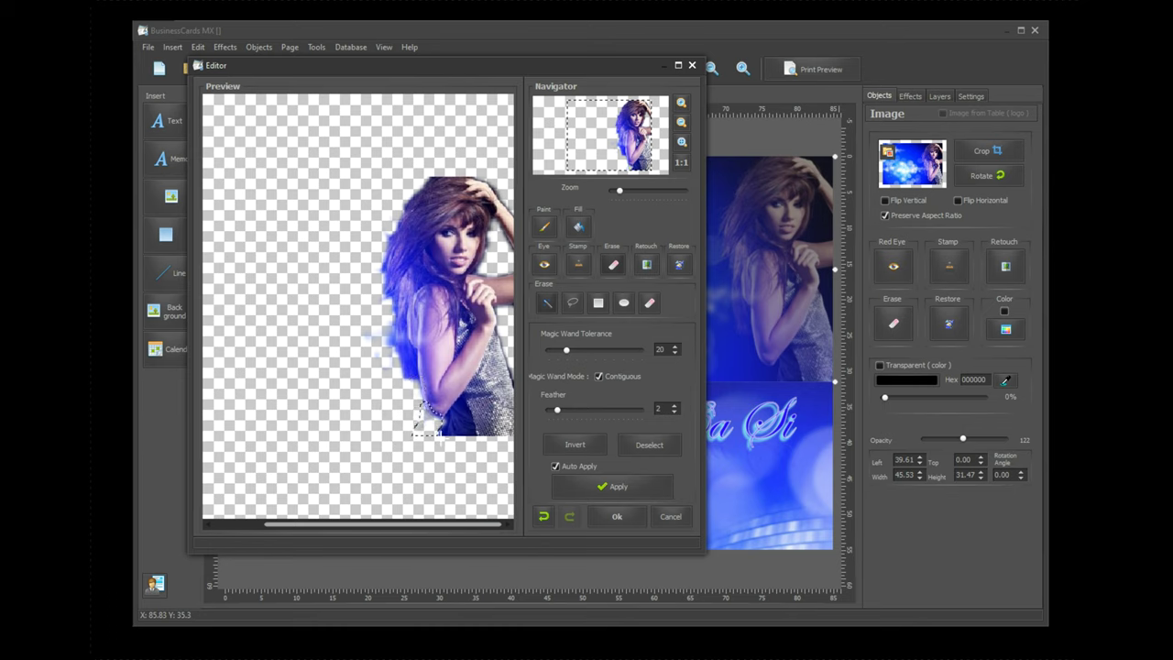
left_click(435, 429)
Clean up the remaining blue fringe along the woman's upper arm and the stray remnants in the cleared area
left_click(403, 371)
left_click(418, 397)
left_click(410, 397)
left_click(409, 368)
left_click(394, 363)
left_click(384, 340)
left_click(358, 332)
left_click(351, 359)
left_click(366, 351)
left_click(385, 354)
left_click(340, 272)
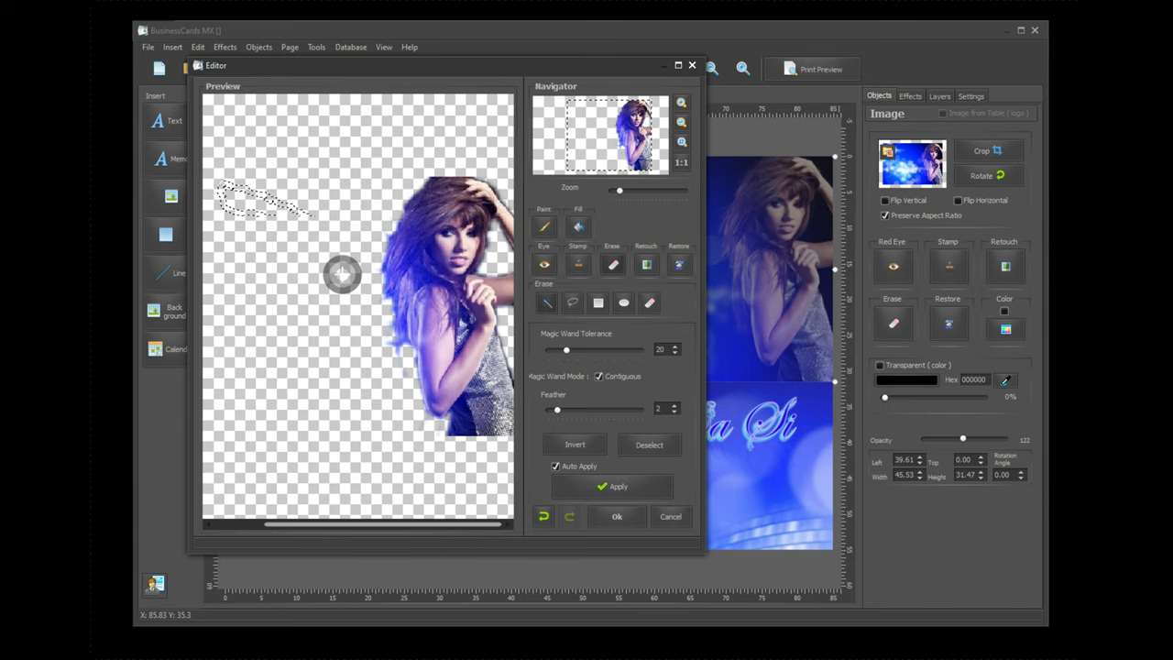
Accept the background removal on the second portrait and return to the card layout
left_click(614, 516)
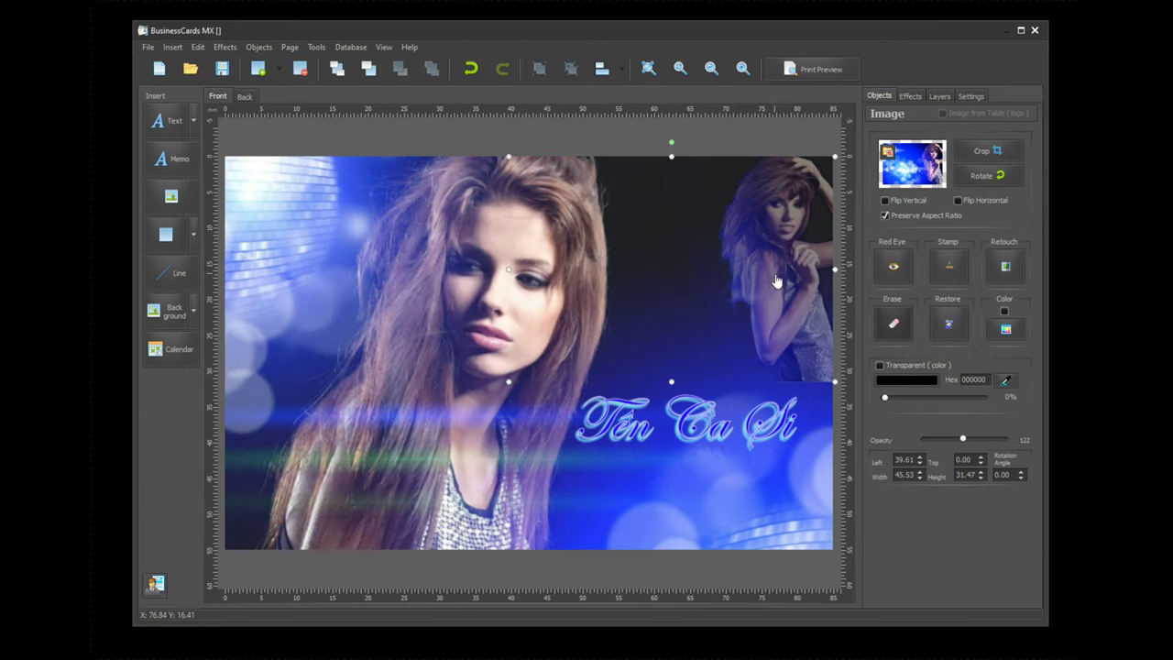
Try the cut-out portrait flipped horizontally on both sides of the card, and return it unflipped to the card's upper right
left_click(960, 200)
left_click_drag(567, 269, 319, 300)
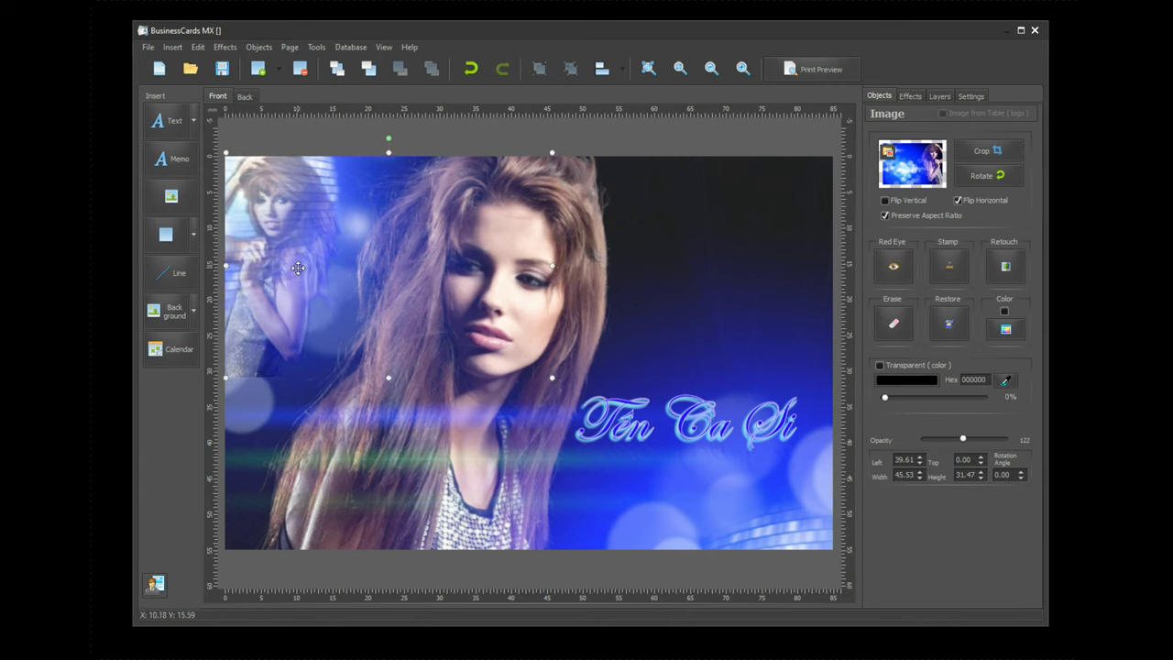
left_click_drag(302, 270, 738, 279)
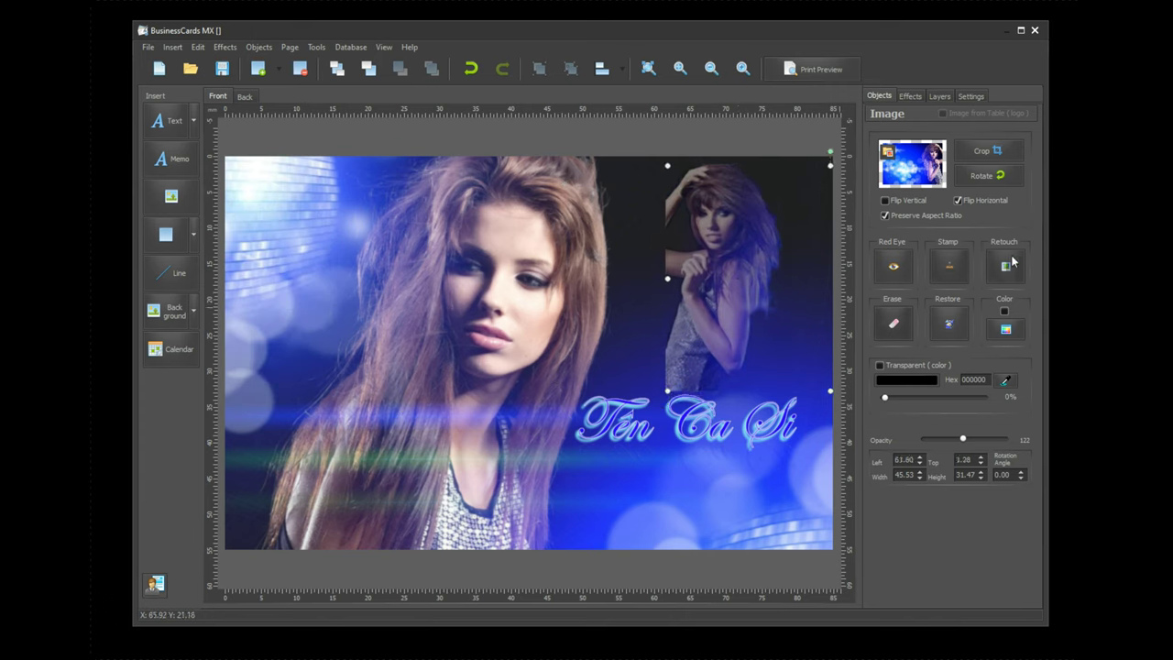
left_click(975, 202)
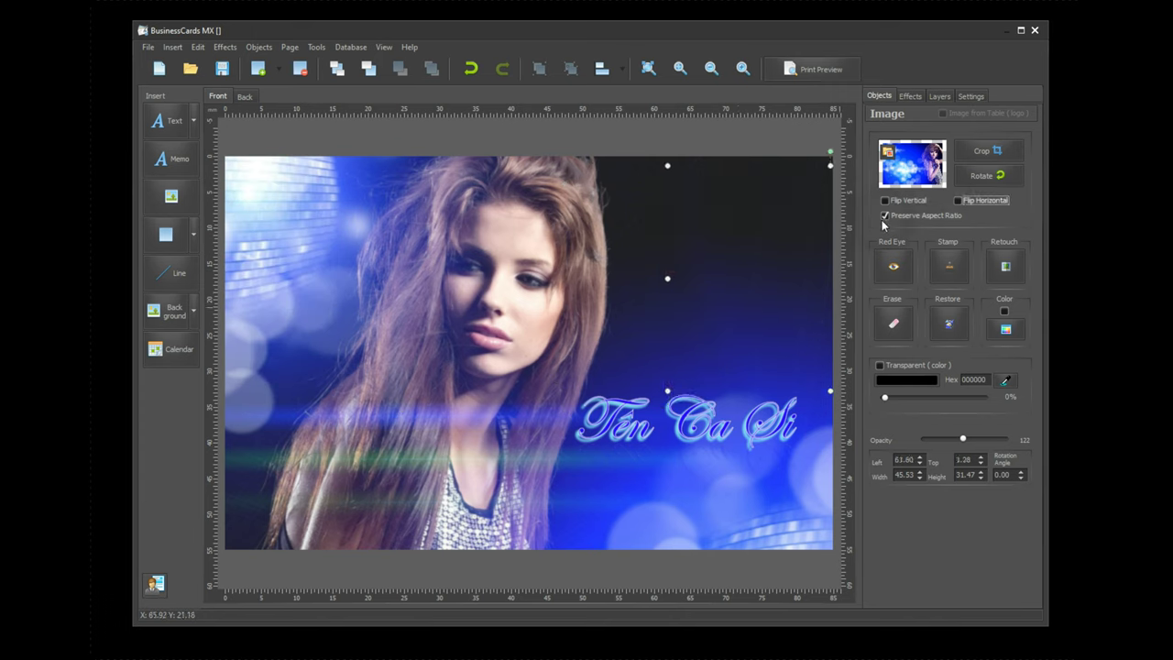
left_click(977, 201)
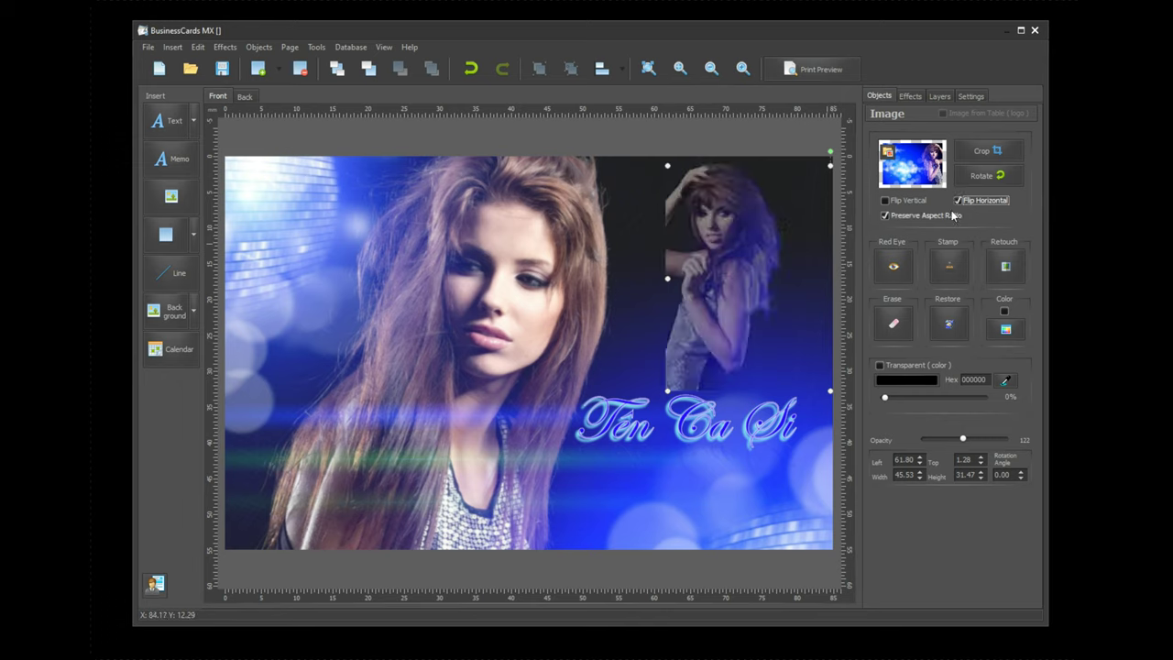
left_click(979, 201)
left_click(979, 201)
left_click_drag(731, 272, 383, 300)
left_click(975, 200)
left_click_drag(624, 287, 797, 246)
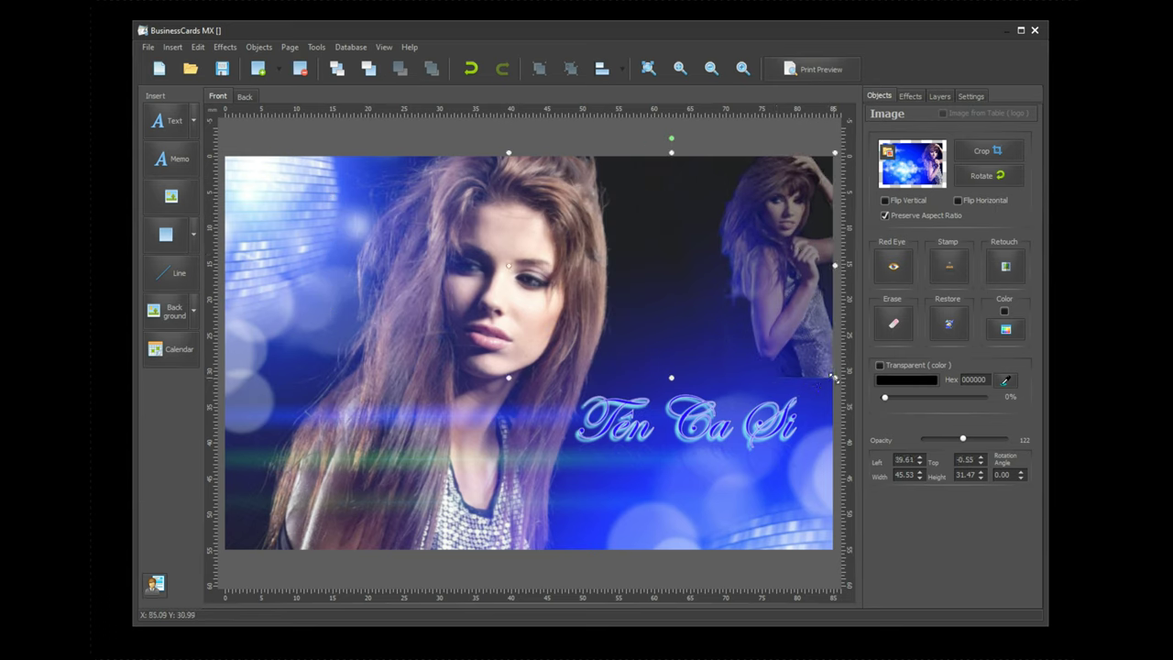
Enlarge the cut-out portrait to about 87 × 60 mm at the card's right edge and move the title down to the lower middle
left_click_drag(672, 380, 490, 584)
left_click_drag(803, 303, 715, 330)
left_click_drag(616, 431, 564, 495)
Set the cut-out portrait's opacity to 100 and the background image's opacity to 255
left_click(829, 299)
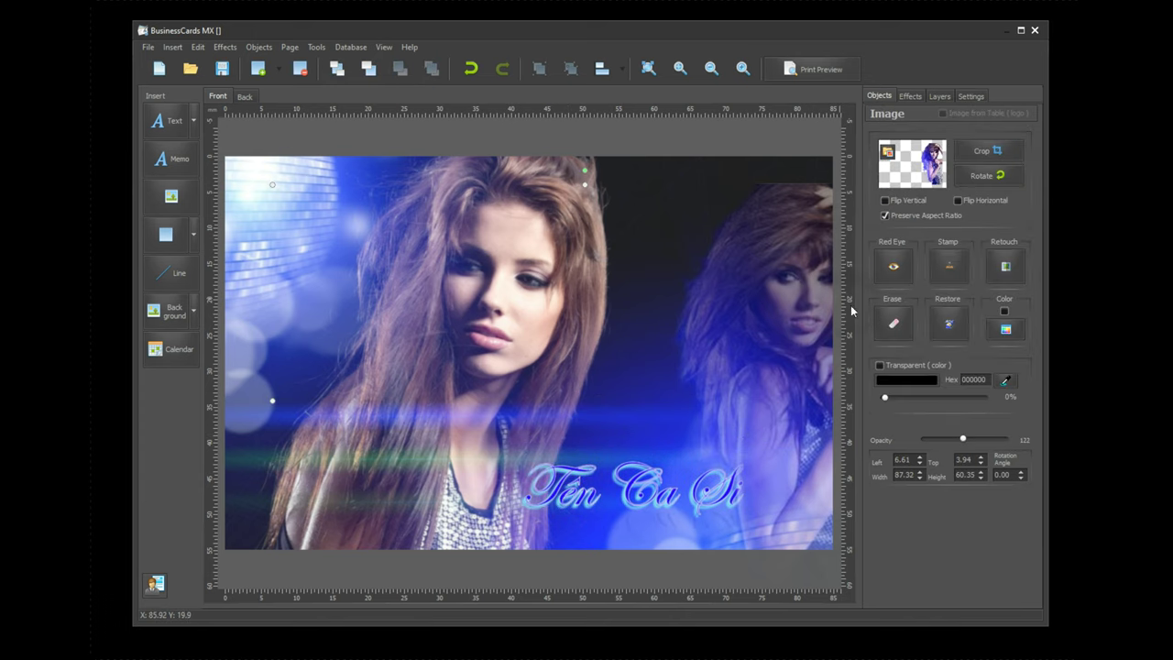
left_click_drag(961, 438, 957, 440)
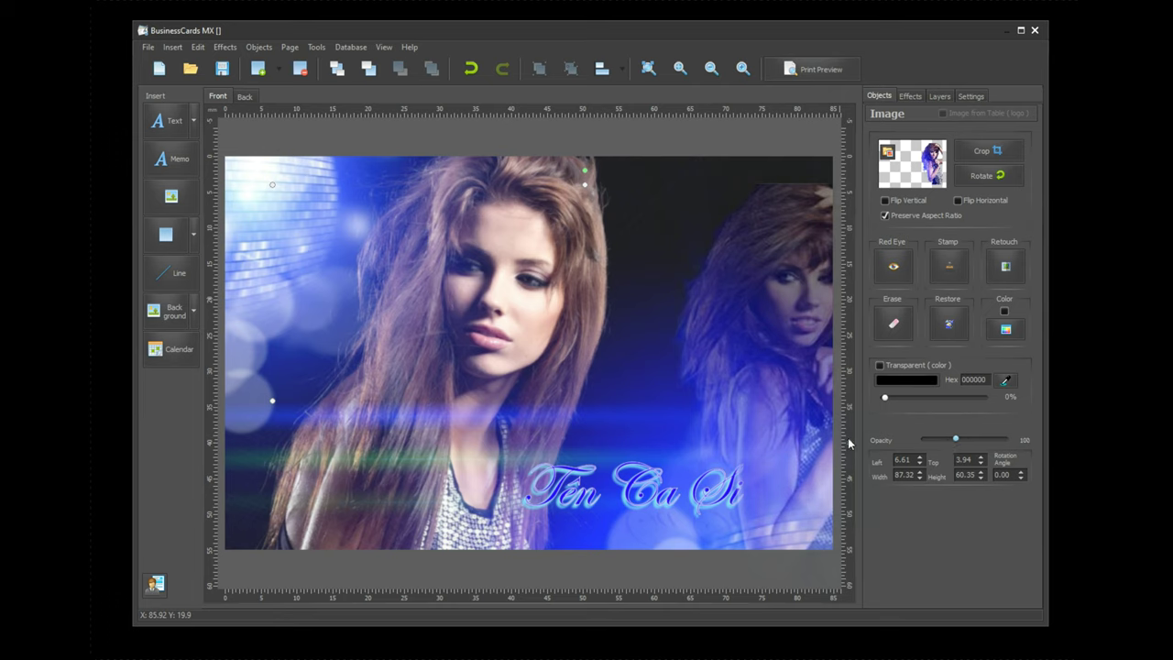
left_click(587, 490)
left_click(454, 364)
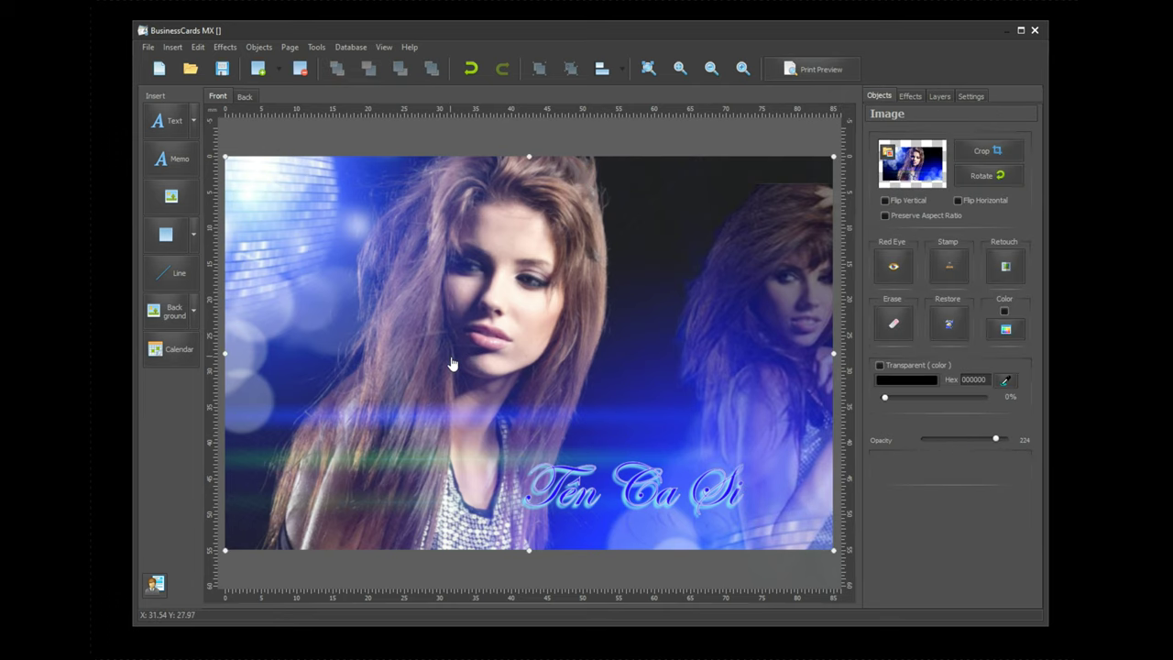
left_click_drag(994, 442, 1030, 453)
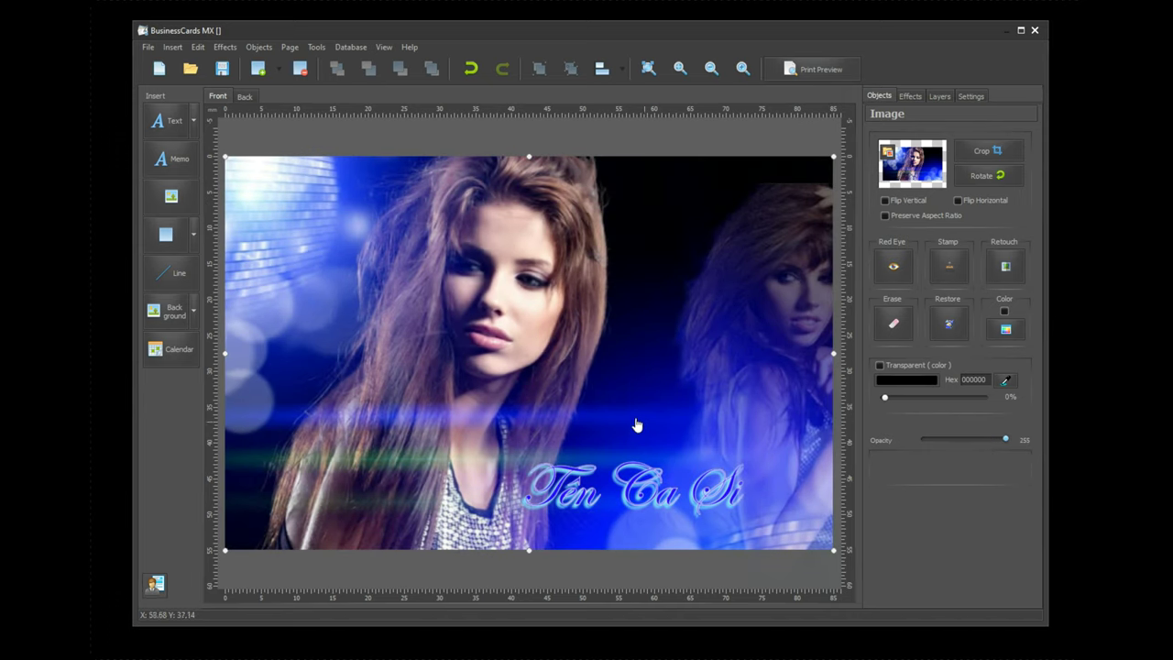
Add a Blur effect with a depth of 8 to the cut-out portrait
left_click(810, 323)
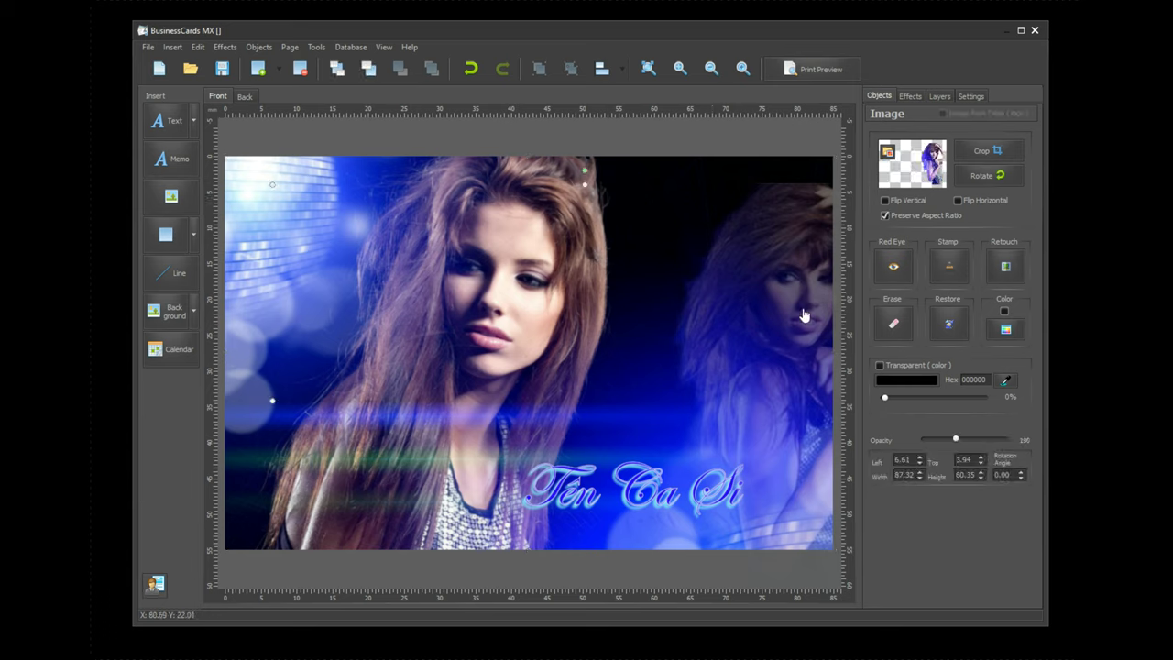
left_click(922, 94)
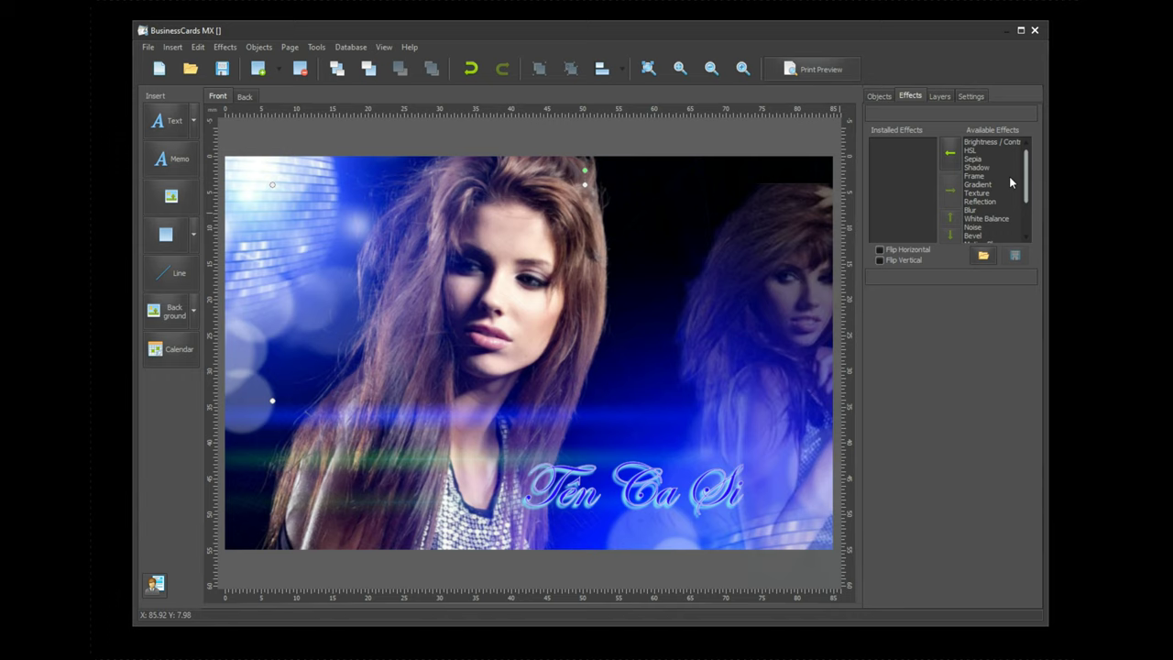
scroll(1026, 188, "down", 1)
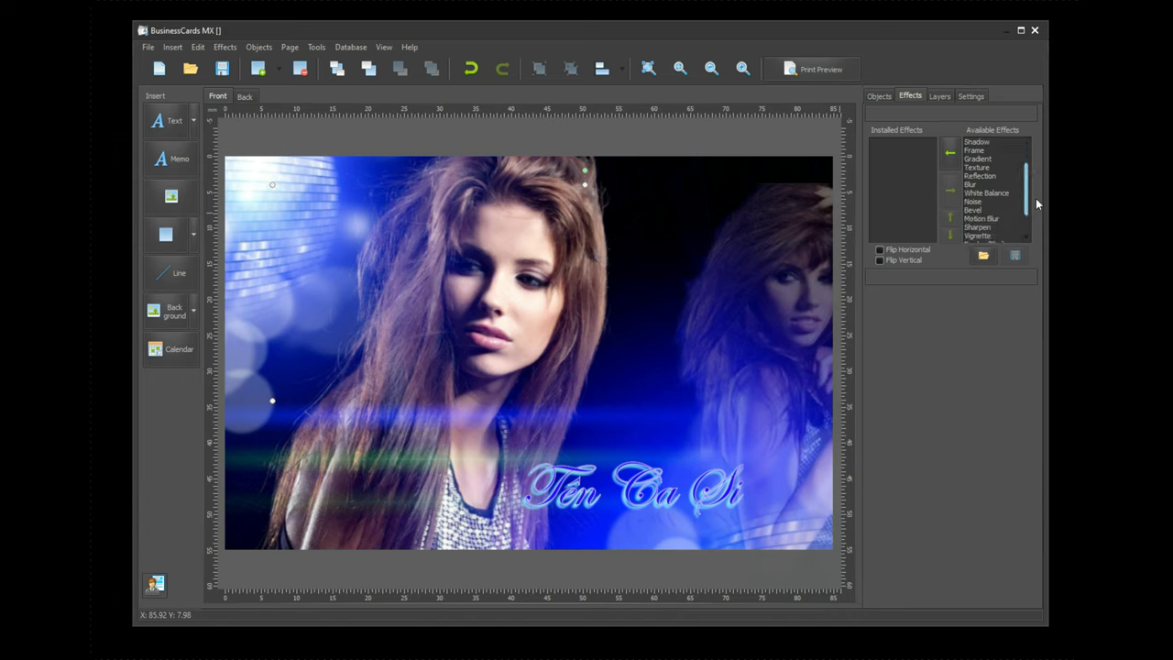
left_click(971, 184)
left_click(950, 153)
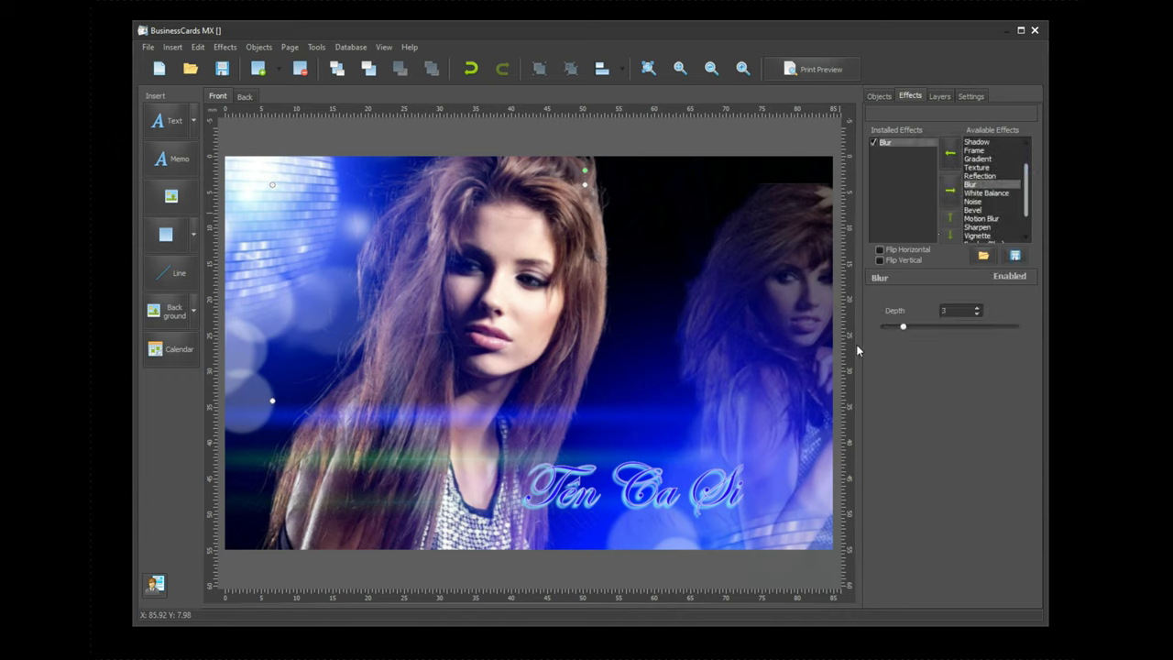
left_click_drag(901, 328, 963, 330)
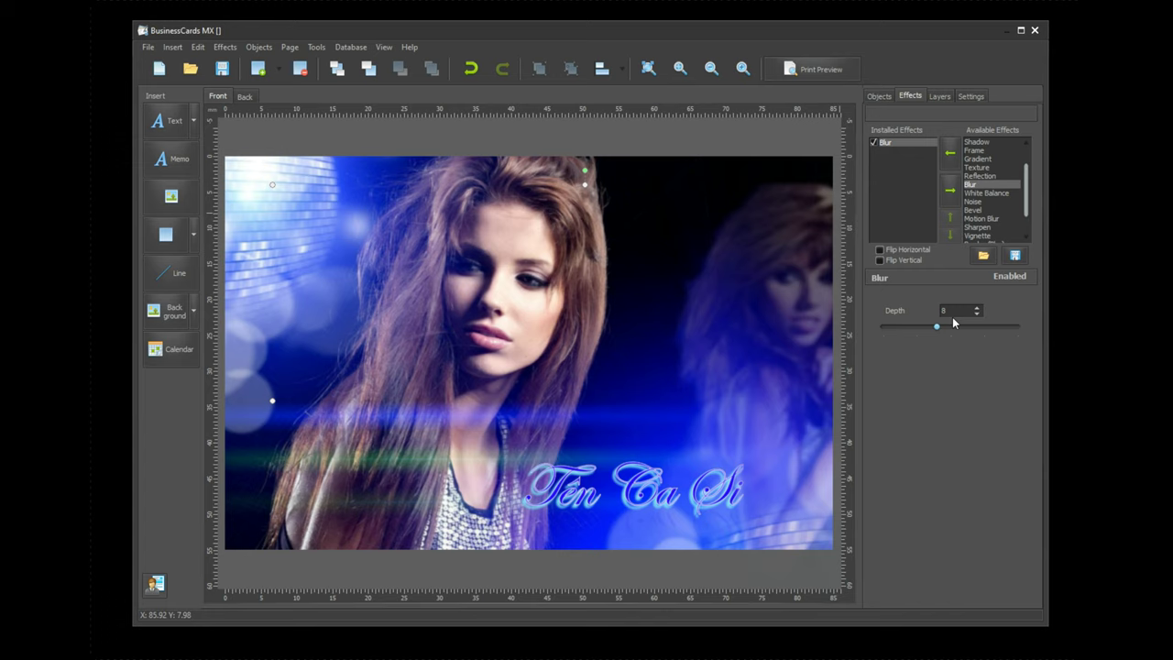
Move the "Tên Ca Si" title to the card's lower left and enlarge it to about 50 × 16 mm
left_click_drag(620, 480, 411, 519)
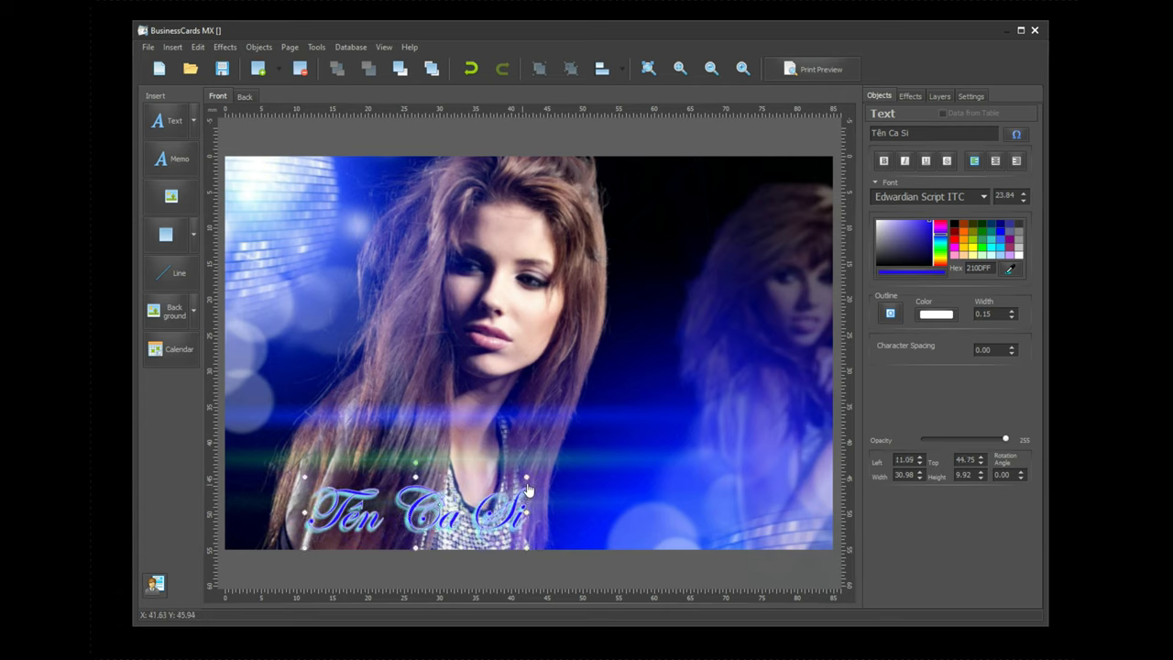
left_click_drag(528, 477, 639, 434)
left_click_drag(590, 507, 547, 491)
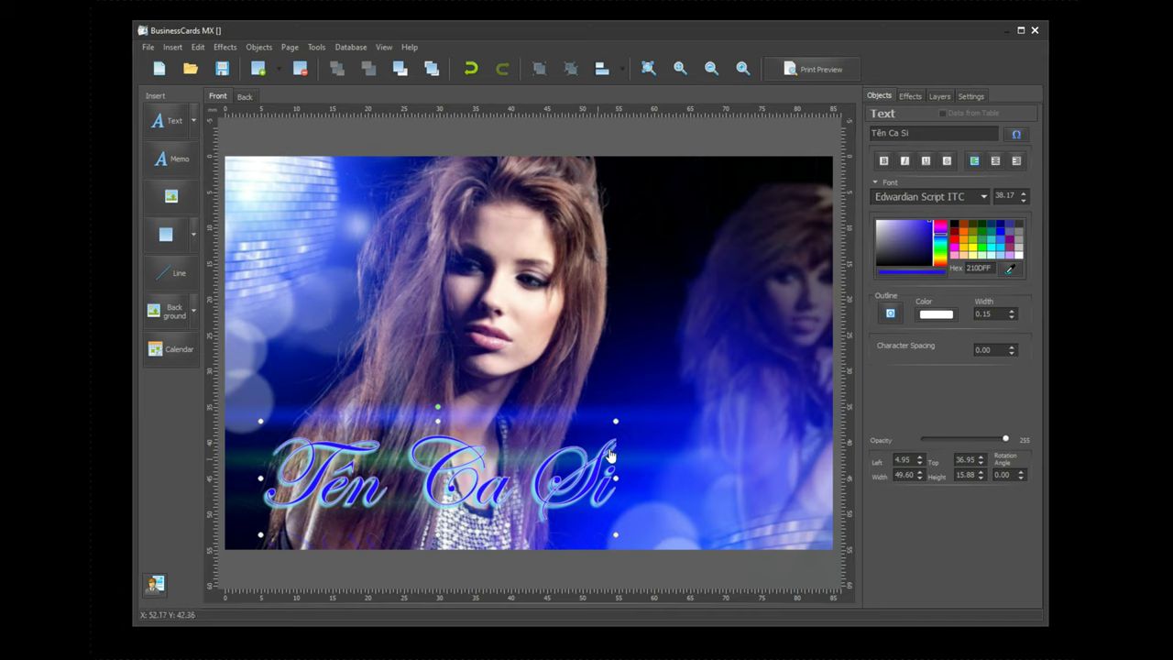
left_click(459, 492)
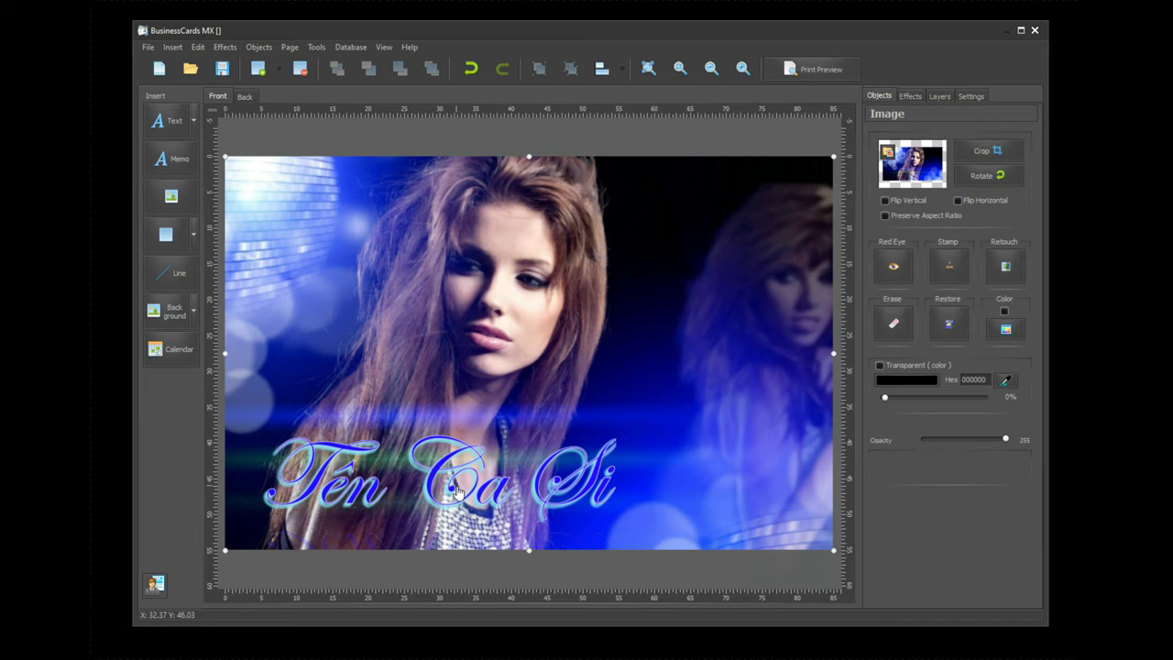
key("Delete")
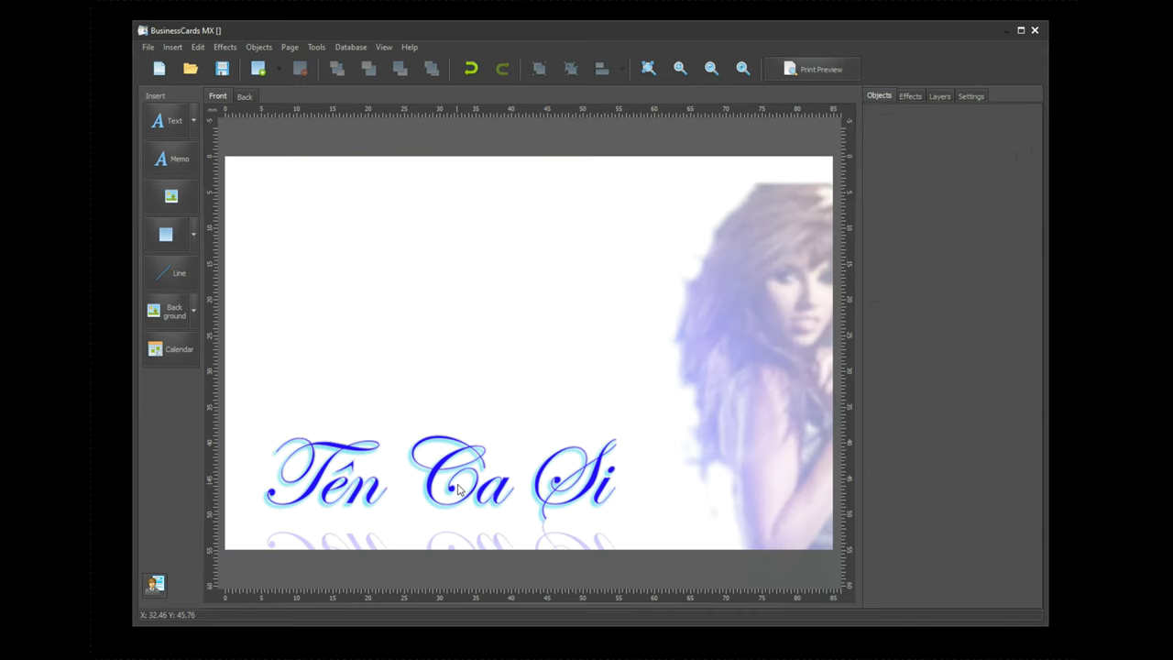
key("ctrl+z")
Cut and paste the "Tên Ca Si" title back in place and set its white outline width to 0.65
left_click(312, 495)
key("ctrl+x")
key("ctrl+v")
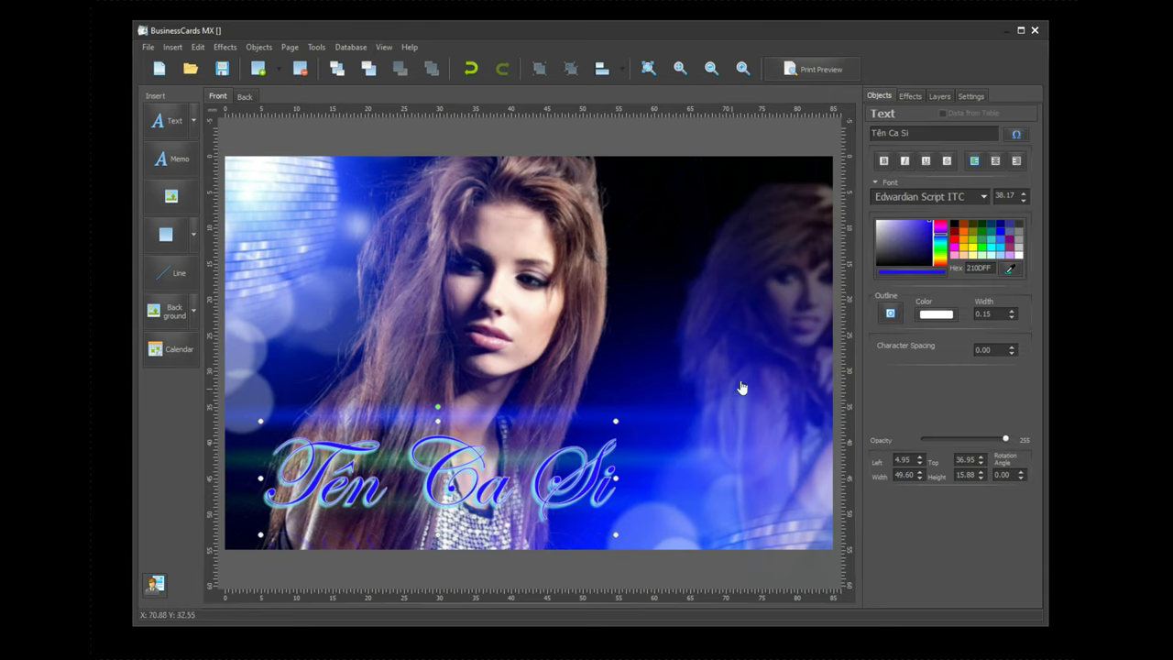
left_click(1011, 314)
left_click(1011, 314)
left_click(1011, 314)
left_click(1011, 315)
left_click(1011, 314)
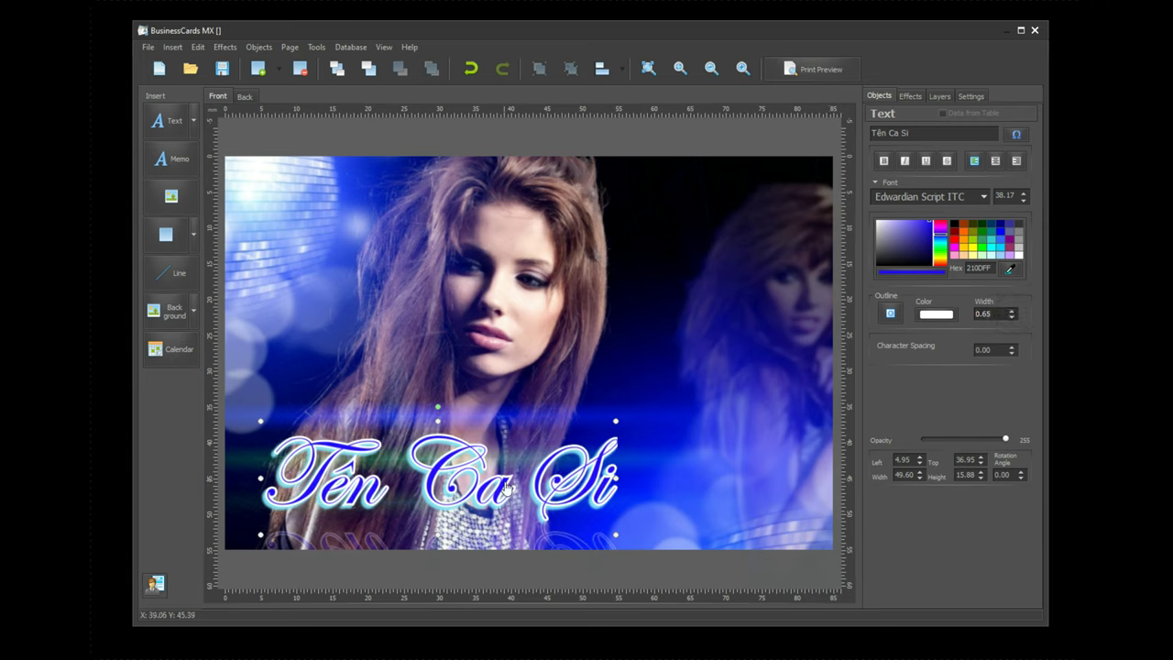
Insert a new text object, size it to about 26 × 7 mm and place it beside the woman's chin, above the title's end
left_click(169, 120)
left_click(631, 260)
left_click_drag(618, 248, 597, 233)
left_click_drag(886, 240, 846, 204)
left_click_drag(686, 267, 664, 383)
Set the new text's font to Palace Script MT
left_click(983, 196)
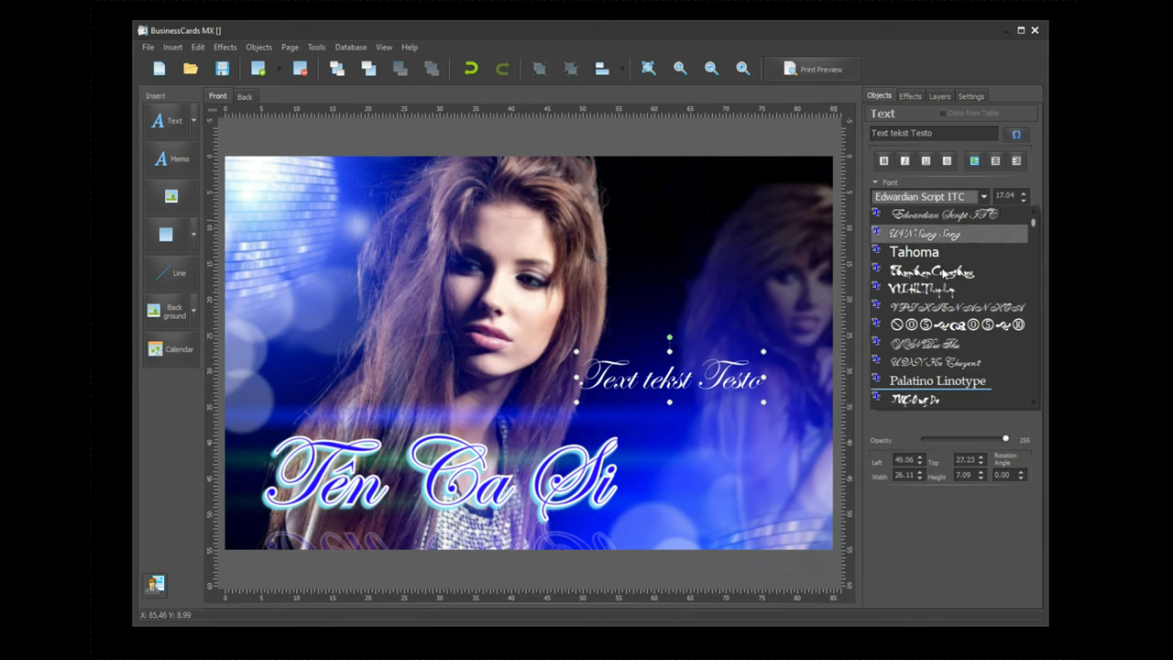
scroll(900, 379, "down", 12)
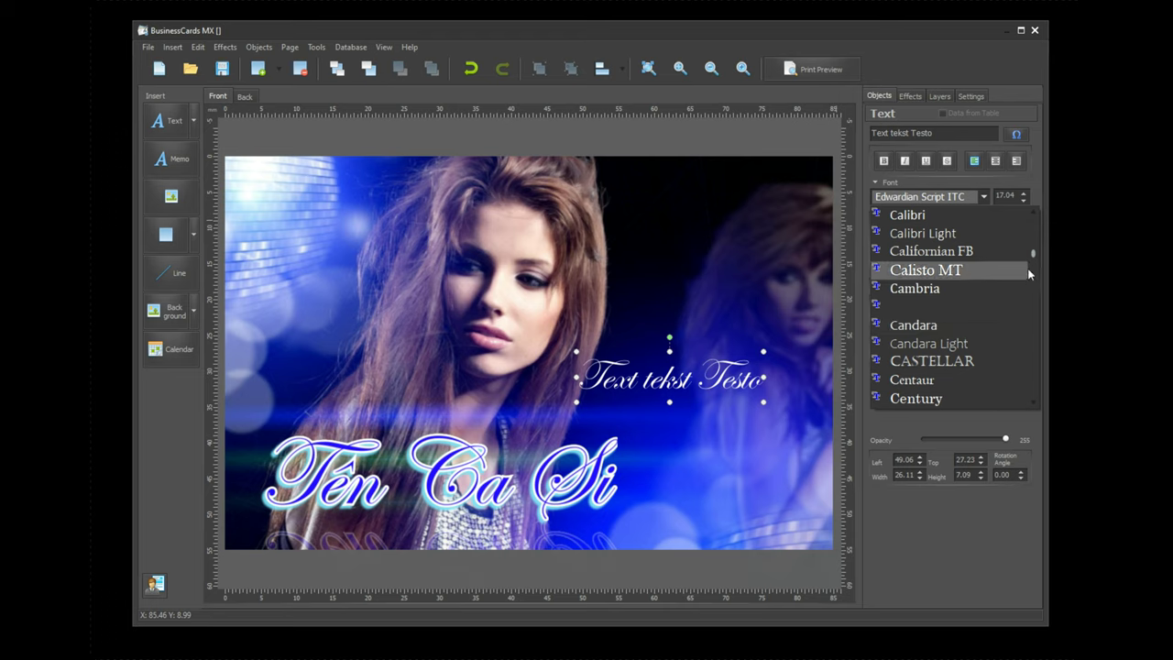
left_click_drag(1037, 253, 1045, 328)
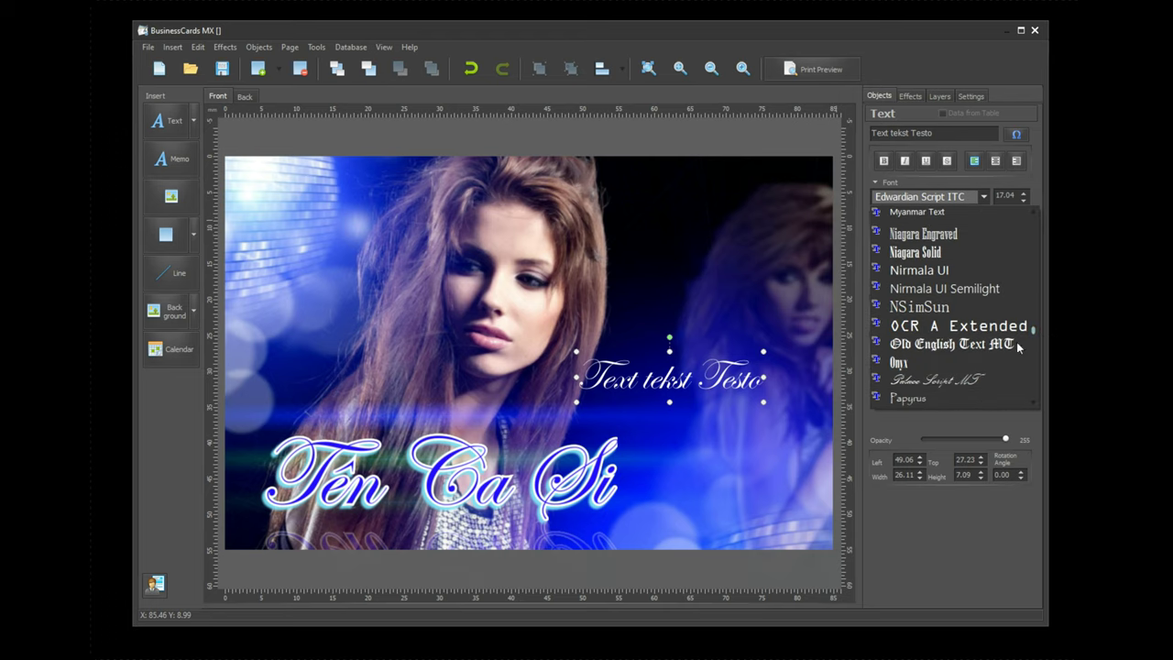
left_click(935, 382)
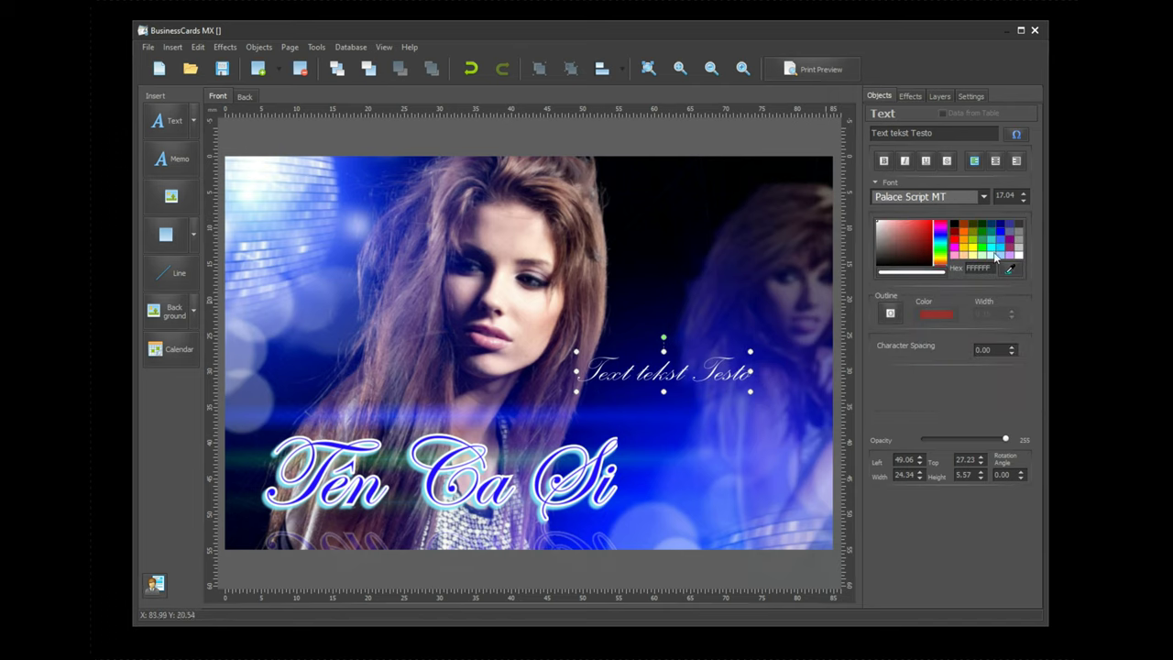
Change the new text's font to VNI-Thufap1 and move the text to the card's centre, across the woman's lower face
left_click(983, 196)
left_click_drag(1036, 222, 1036, 388)
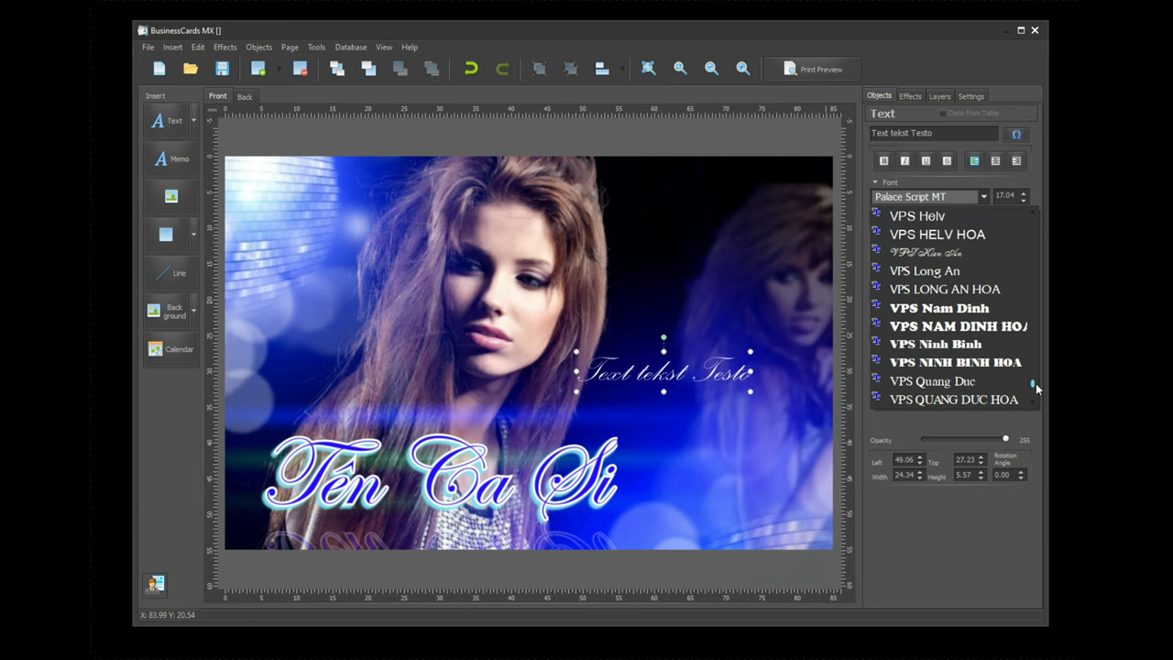
scroll(1036, 384, "up", 1)
scroll(911, 247, "up", 3)
scroll(940, 275, "up", 3)
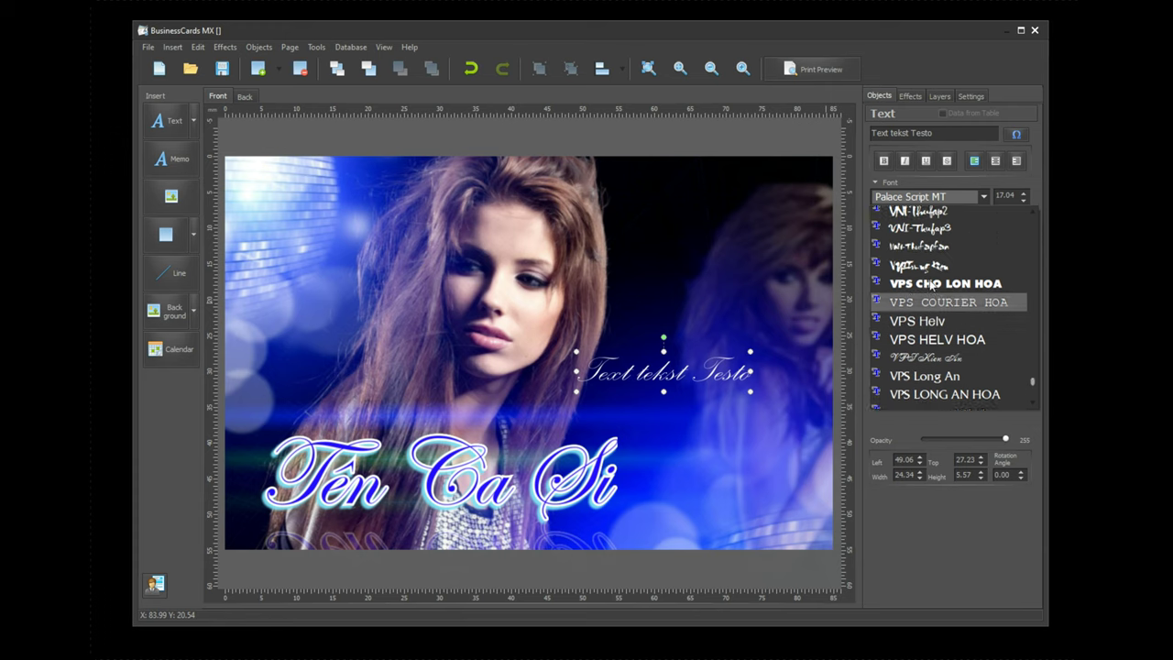
scroll(944, 308, "up", 2)
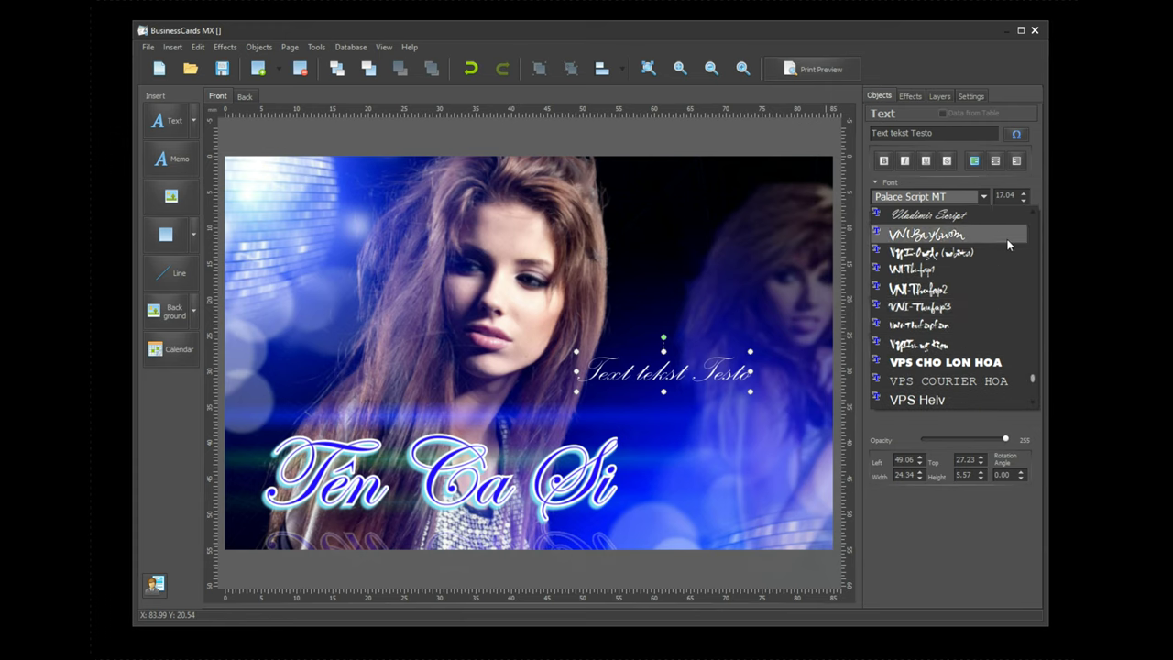
scroll(955, 365, "up", 3)
scroll(955, 364, "up", 2)
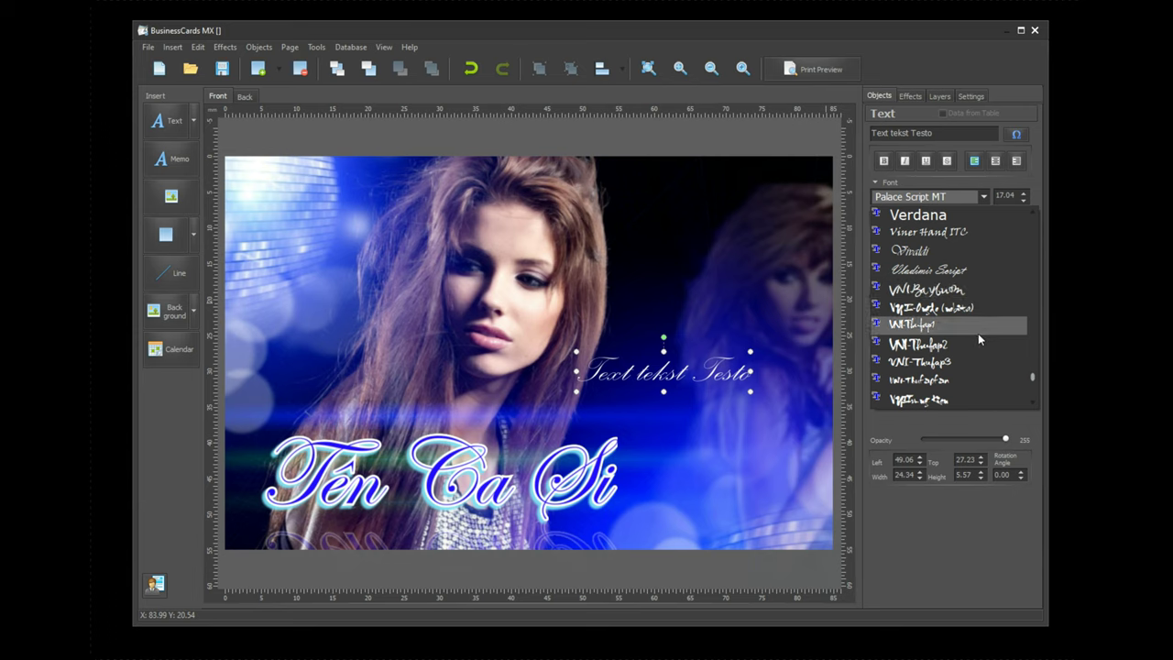
scroll(976, 331, "down", 6)
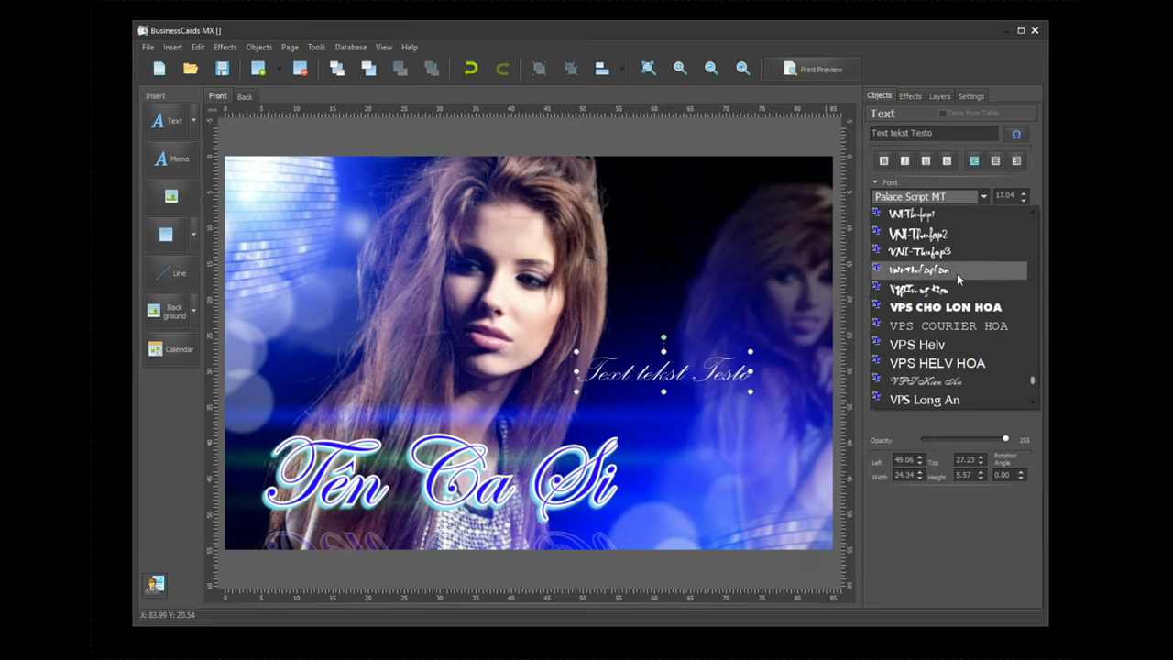
scroll(955, 274, "up", 3)
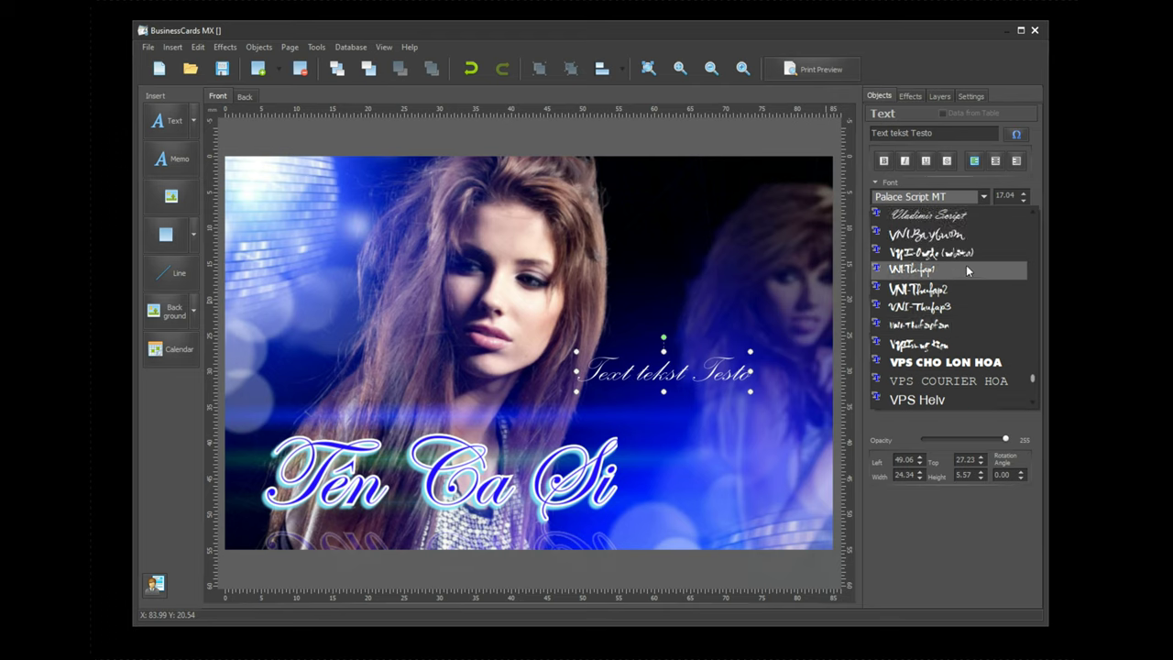
left_click(966, 266)
left_click_drag(643, 387, 477, 333)
Switch the VPSKeys Vietnamese keyboard's code table to VNI and confirm the change
left_click(950, 659)
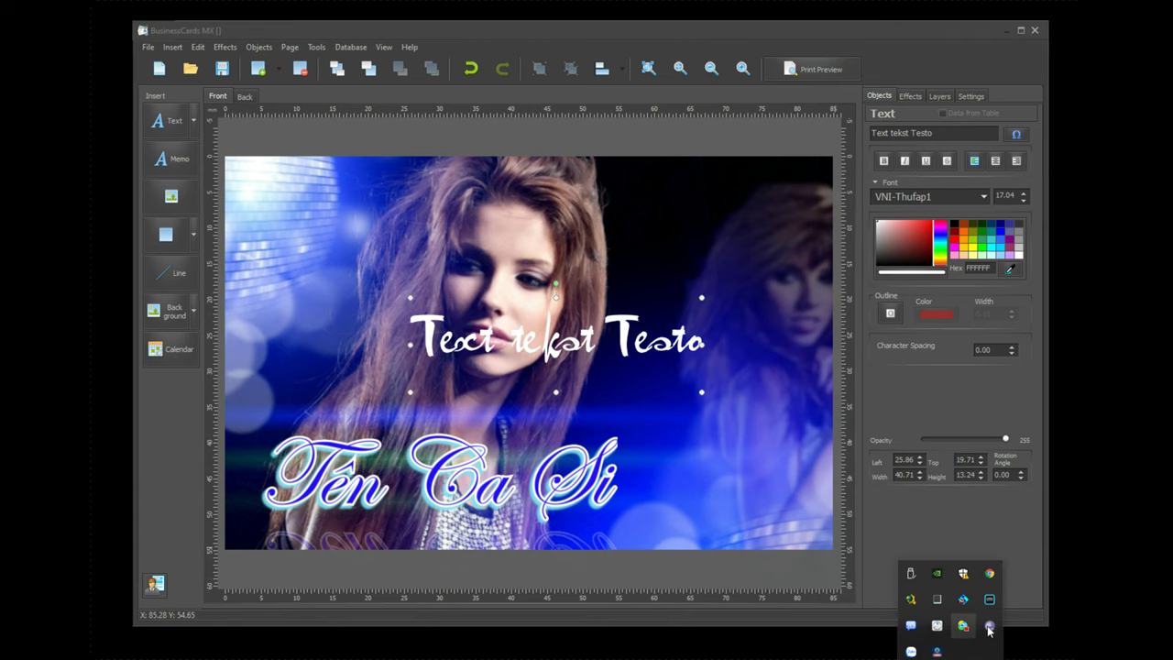
left_click(963, 600)
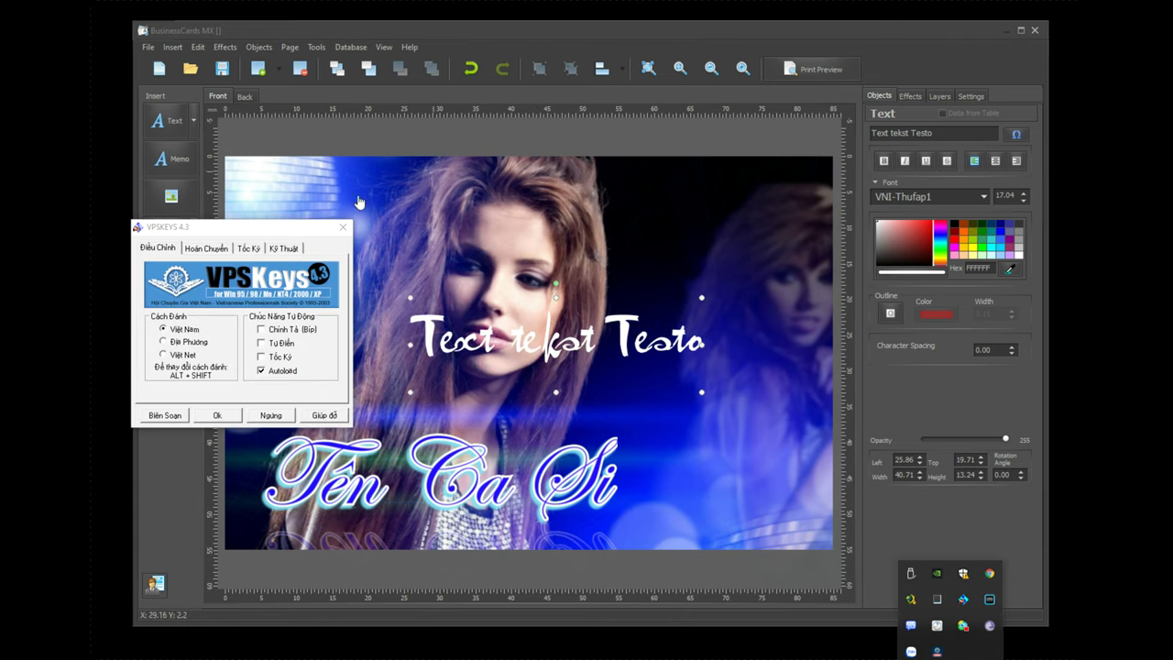
left_click(329, 272)
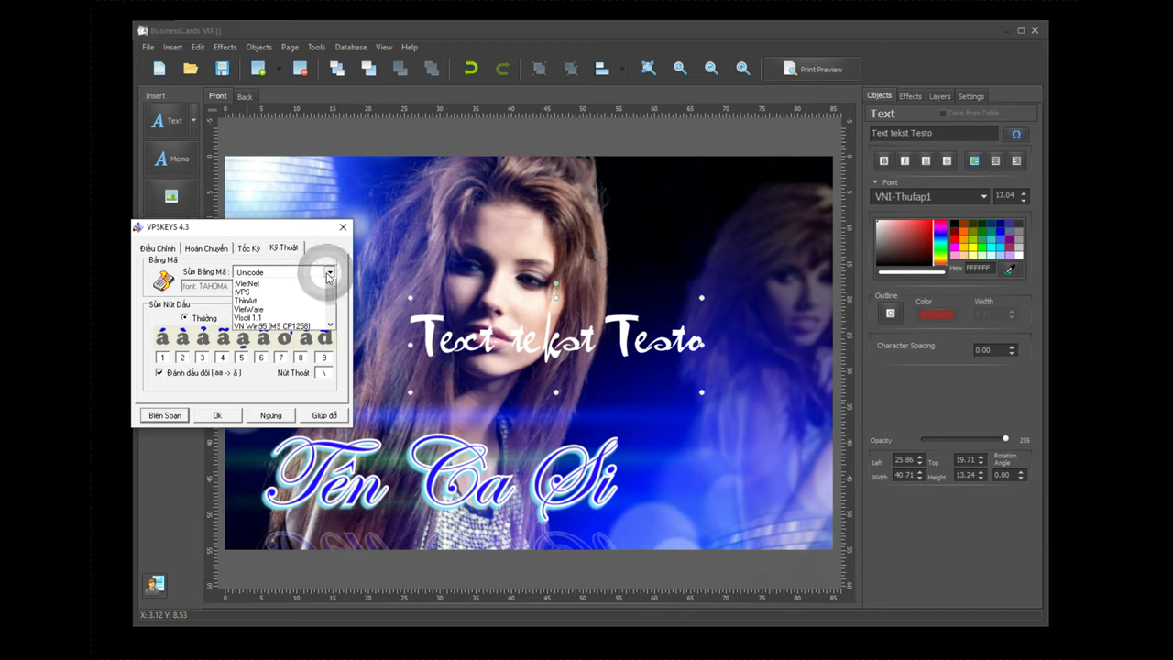
scroll(290, 327, "down", 1)
left_click(284, 318)
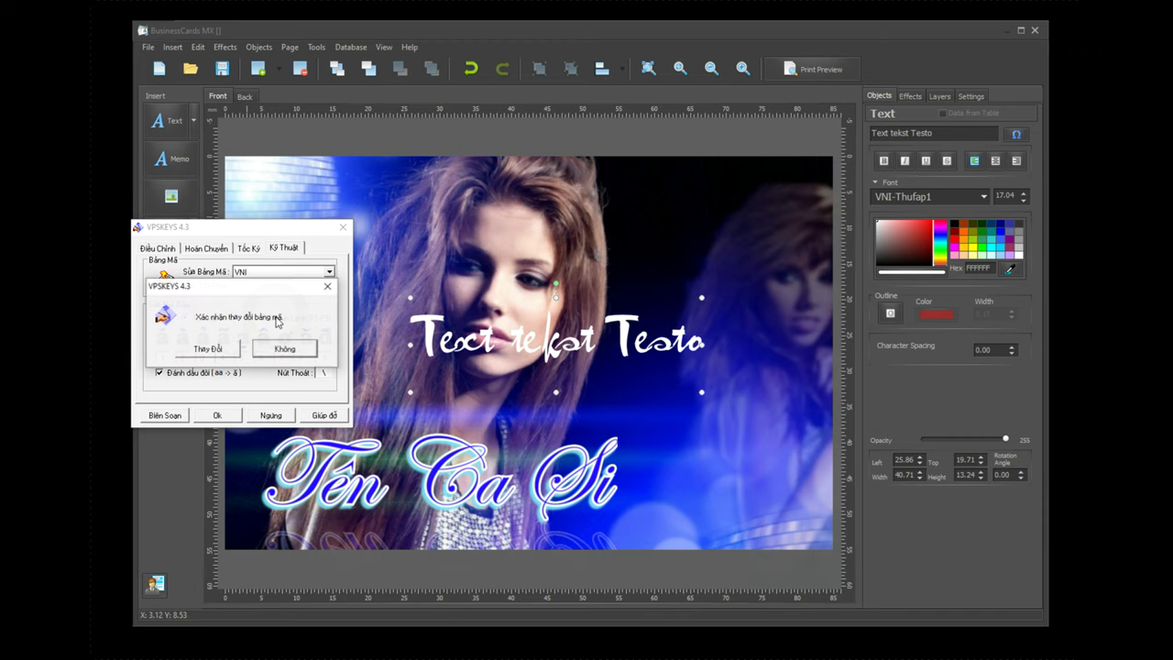
left_click(209, 350)
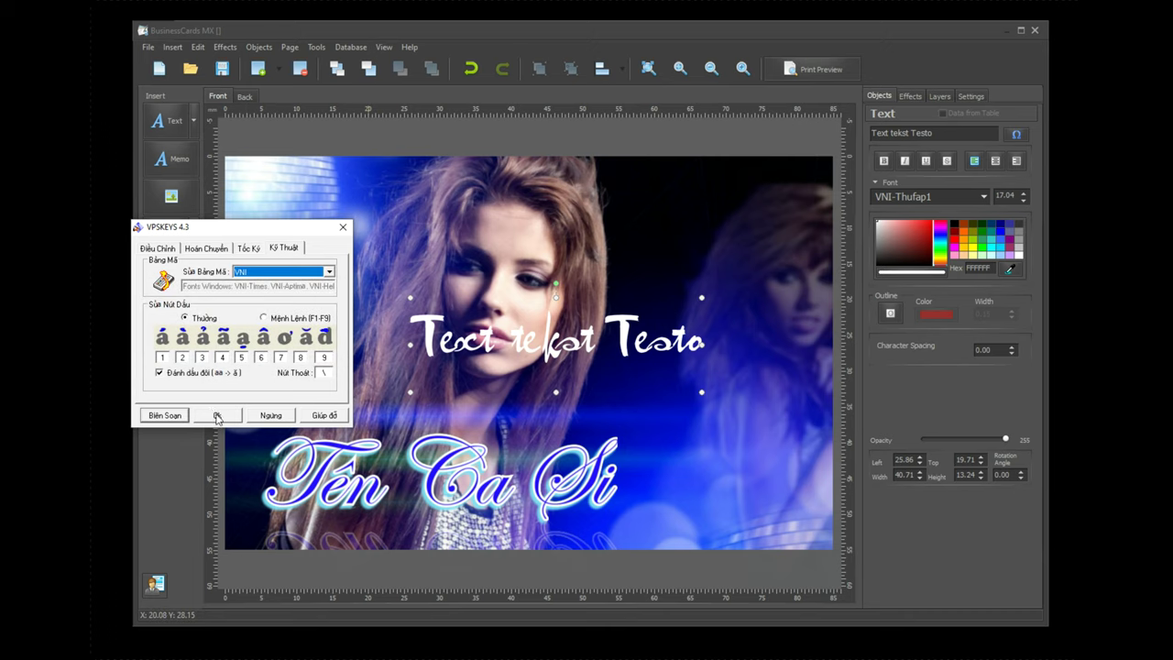
left_click(217, 418)
Shift the new text object toward the card's left side and replace its wording with "Thứ Bảy ngày 15-5 lúc 20:00"
left_click_drag(557, 343, 483, 340)
left_click(944, 133)
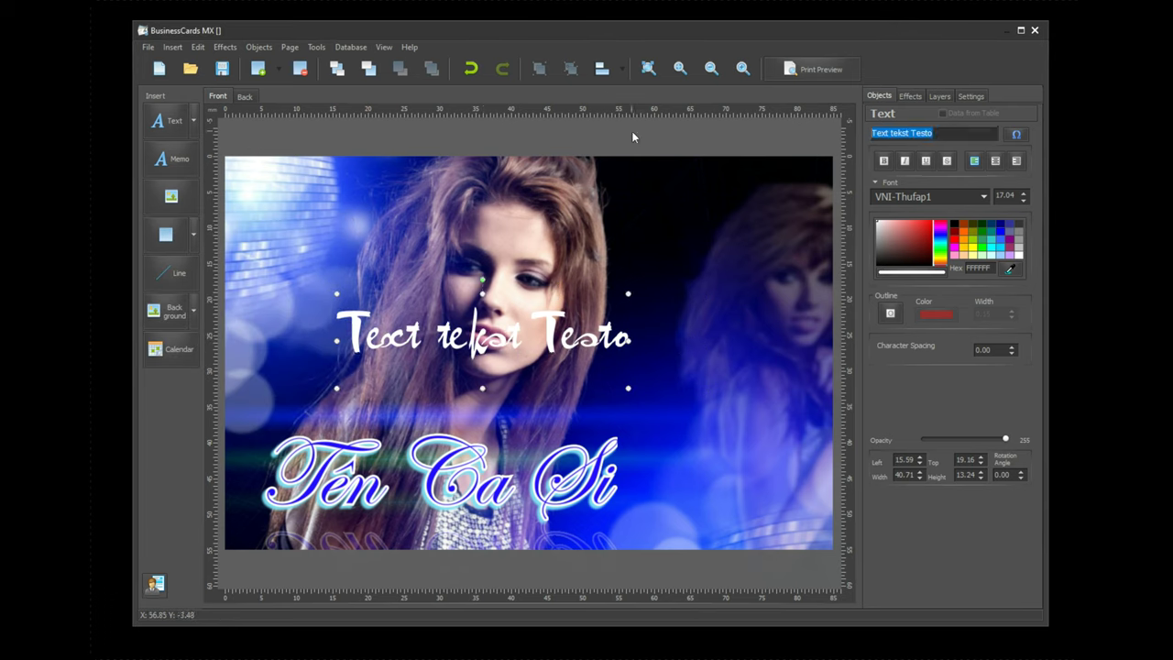
type("Thơ1 ")
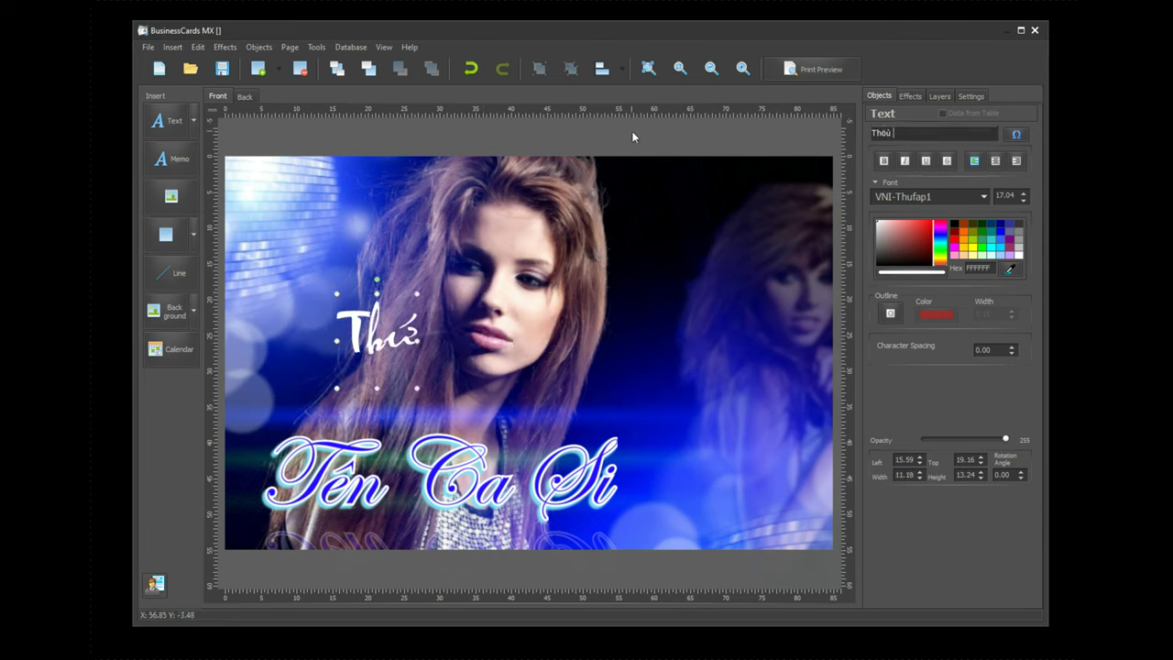
type("Bay3")
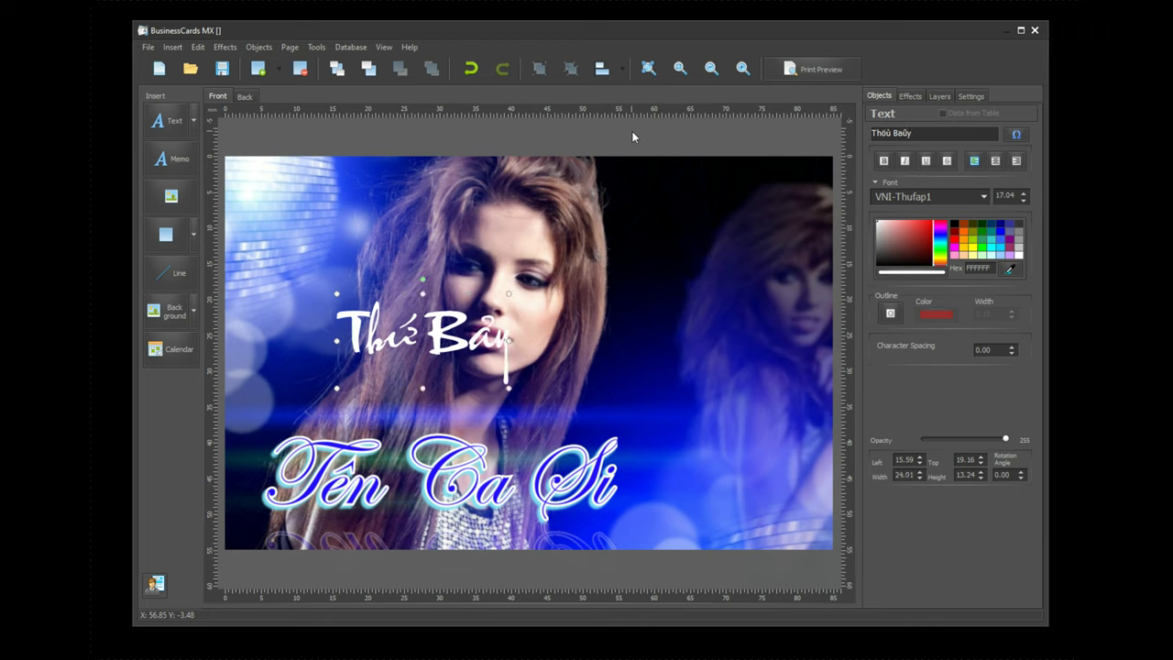
type(" nga2y 15-5")
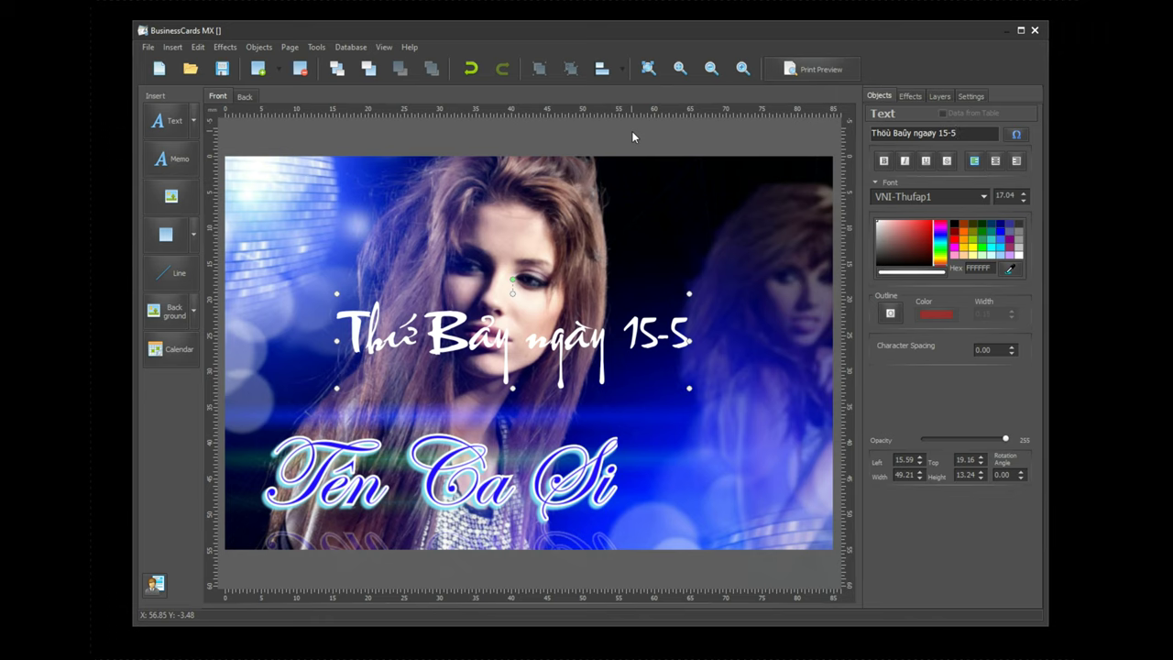
type(" lu1c")
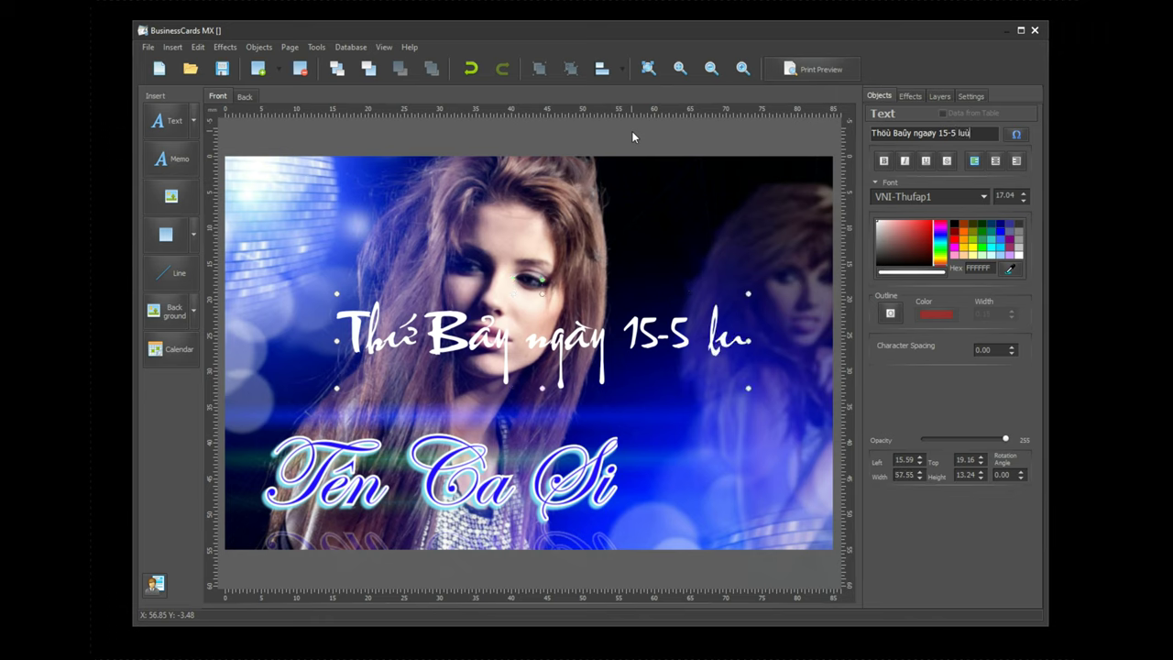
type(" 20")
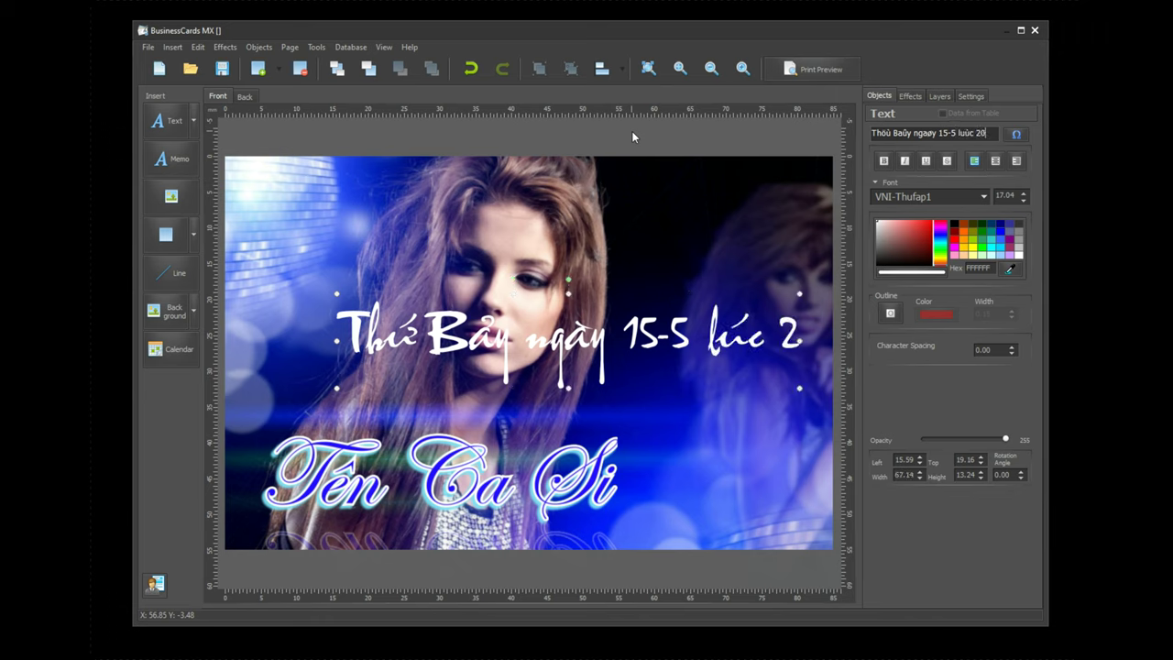
type(":00")
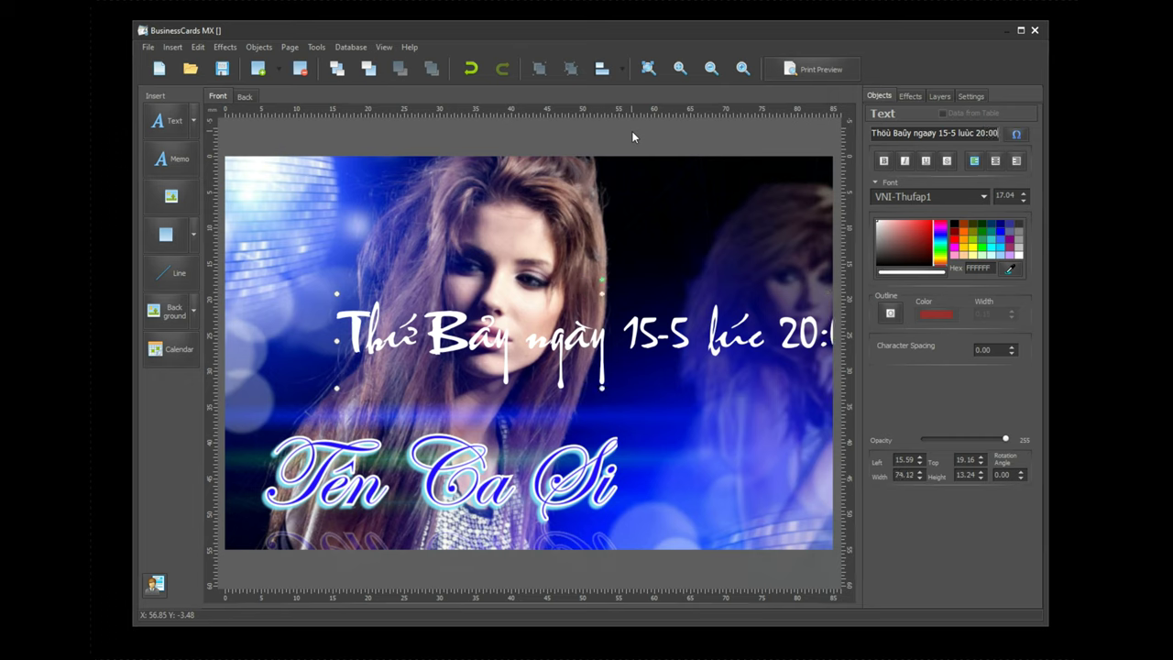
Shrink the date text to about 34 × 6 mm and place it below the title's end, near the card's lower right corner
left_click_drag(528, 351, 451, 354)
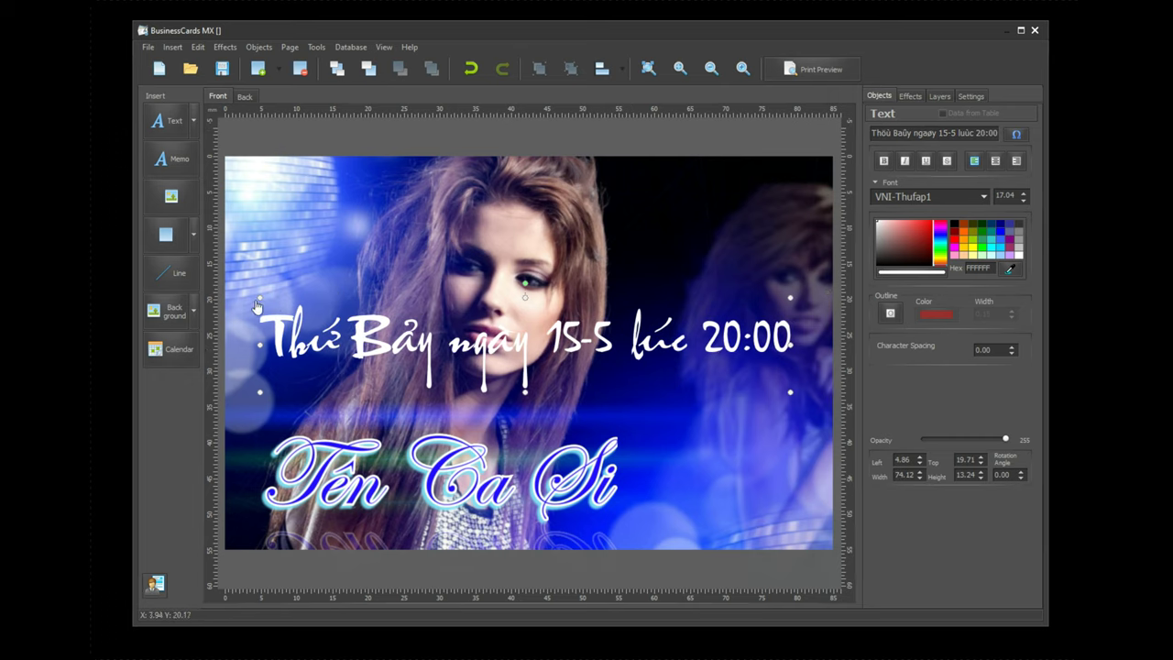
left_click_drag(258, 297, 335, 348)
left_click_drag(486, 365, 710, 514)
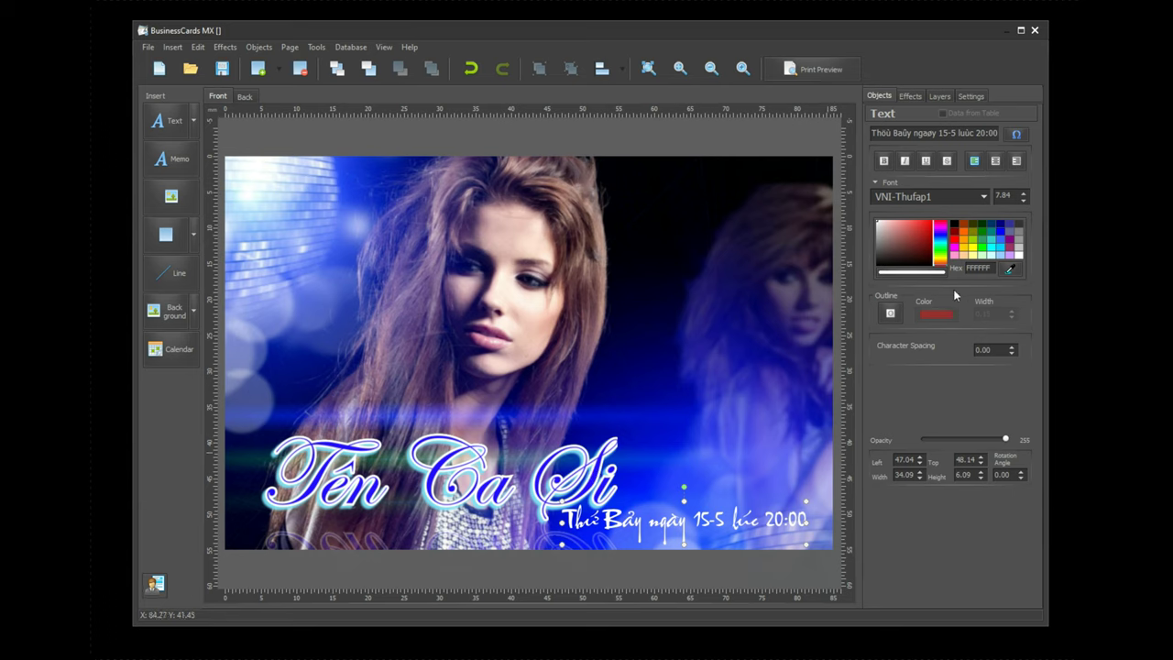
Enable an outline on the date text and set its color to dark blue, hex 000050
left_click(895, 315)
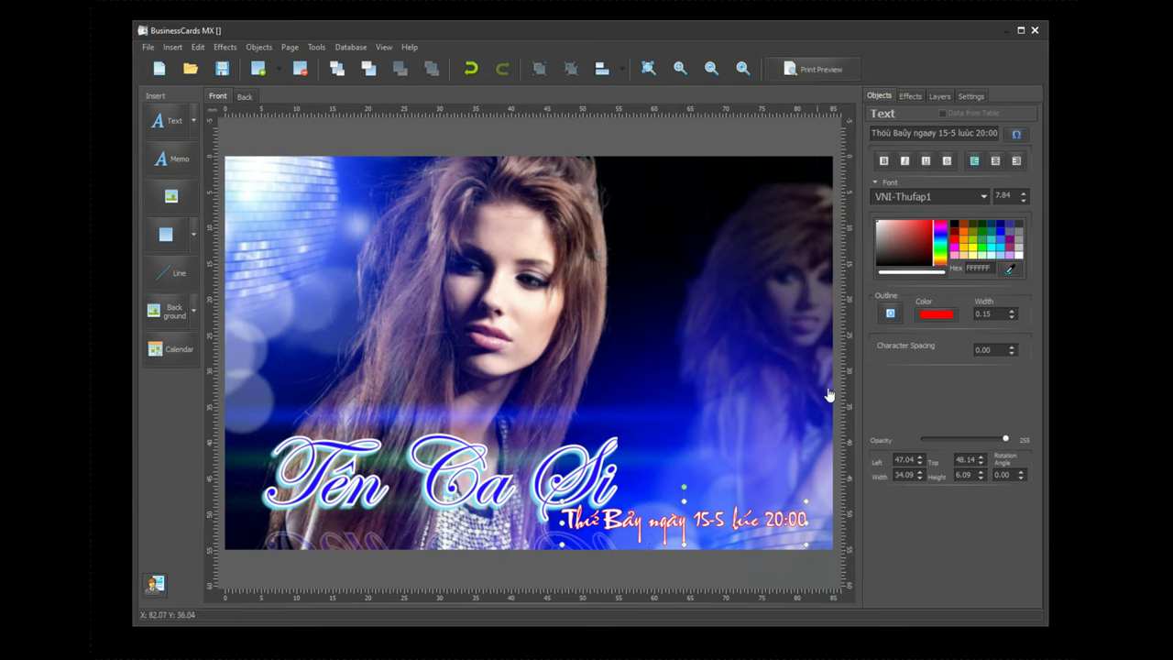
left_click(924, 316)
left_click_drag(300, 263, 253, 237)
left_click(166, 235)
left_click(346, 242)
left_click_drag(354, 316, 353, 295)
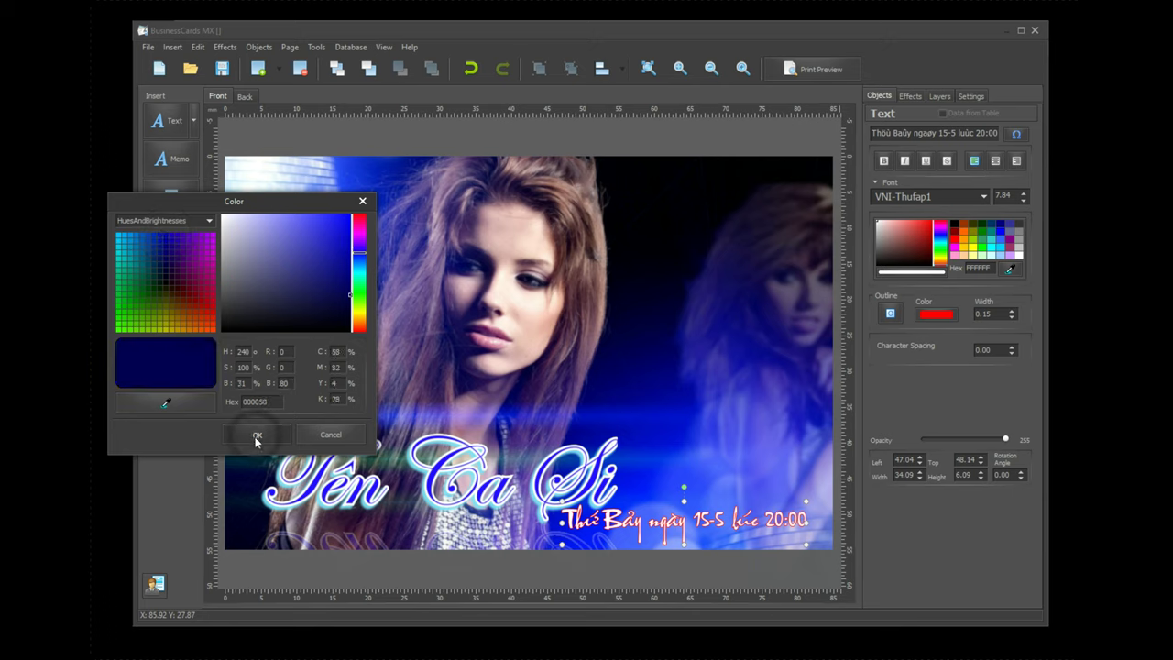
left_click(257, 436)
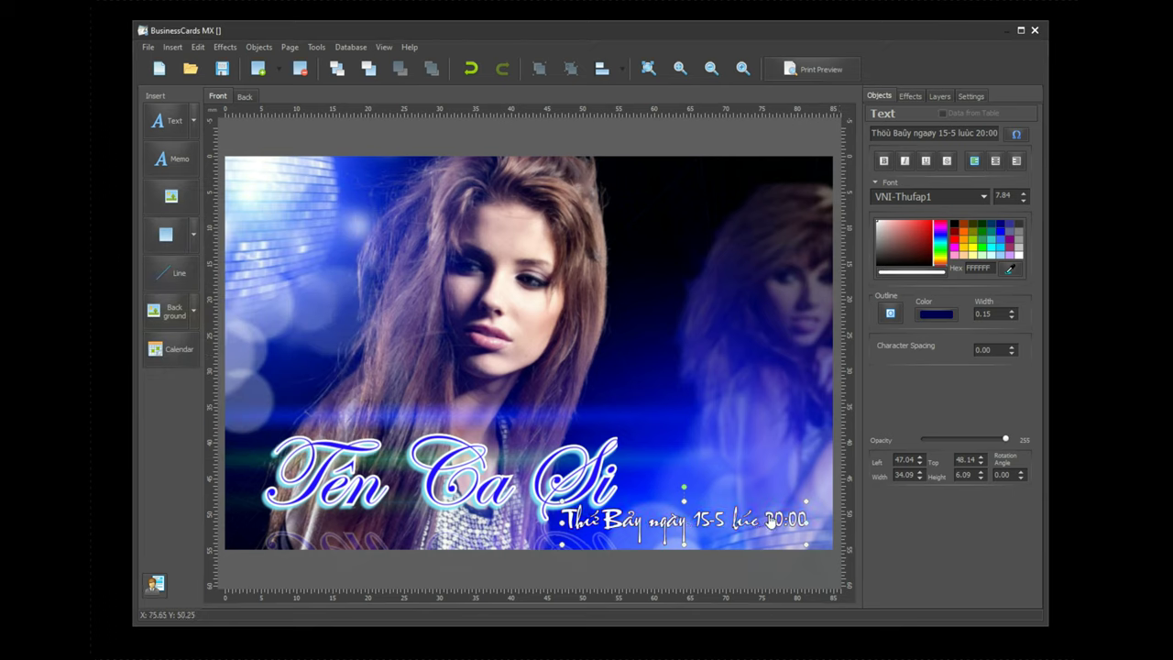
Set the date text's outline width to 0.65 and deselect the text
left_click(1013, 313)
left_click(1013, 315)
left_click(1013, 313)
left_click(1013, 313)
left_click(1013, 313)
left_click(1012, 314)
left_click(1013, 314)
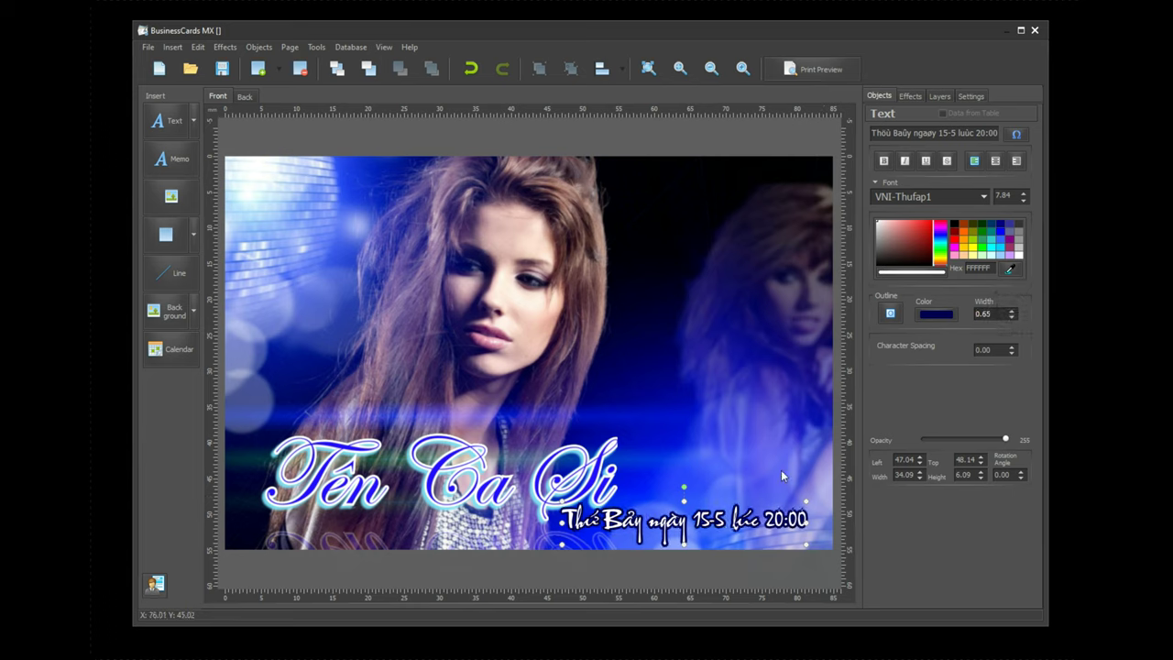
left_click(575, 330)
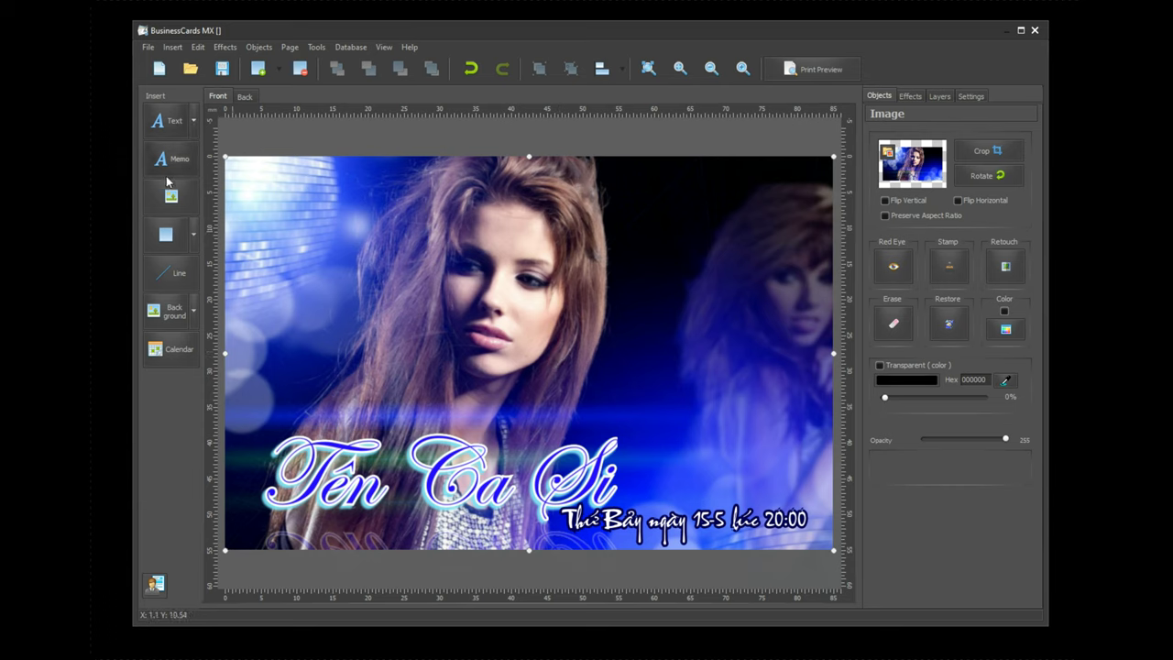
Export the card front as a 1200 DPI JPEG image named "test" on the Desktop, then close the export dialog
left_click(148, 47)
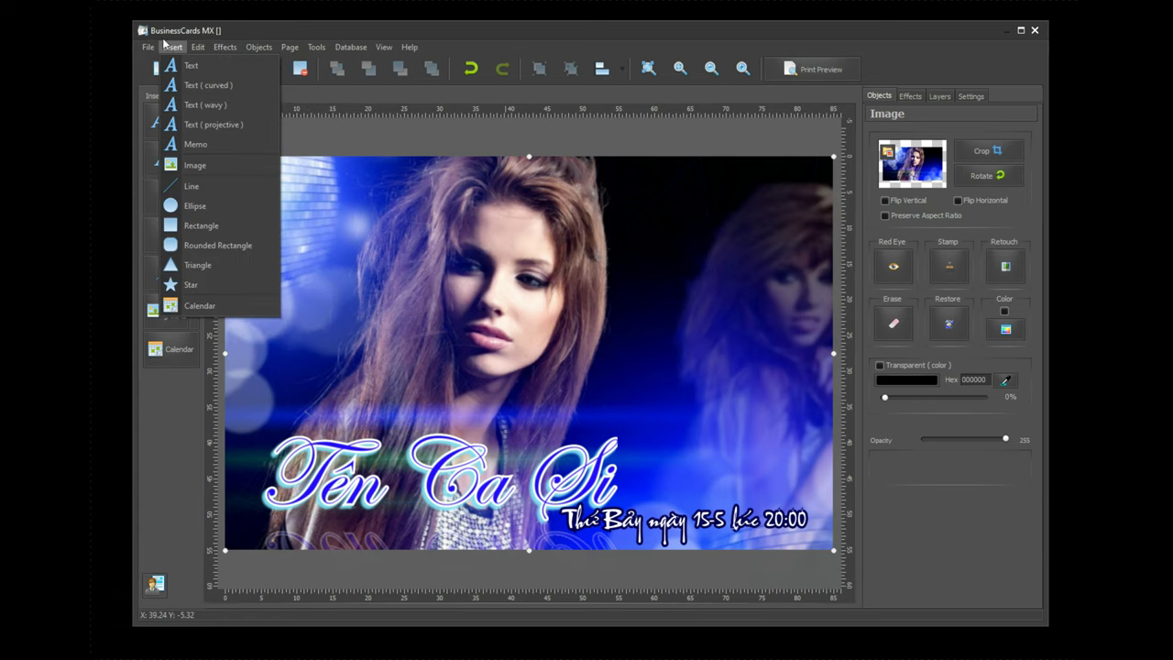
mouse_move(148, 46)
mouse_move(221, 146)
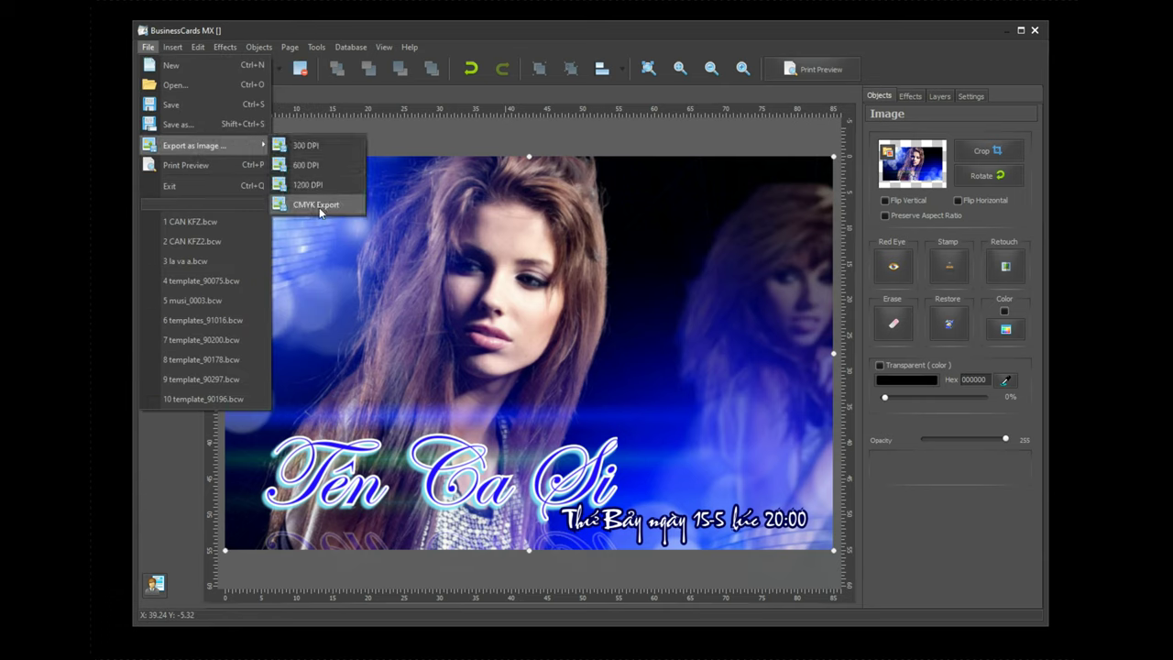
left_click(308, 184)
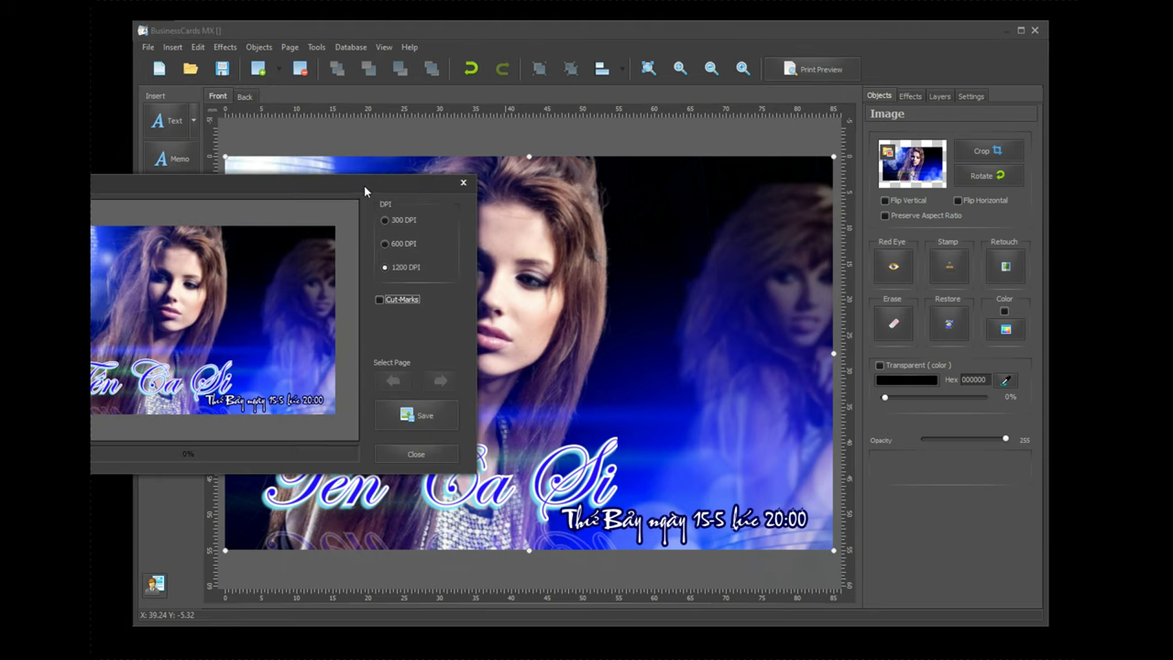
left_click(696, 391)
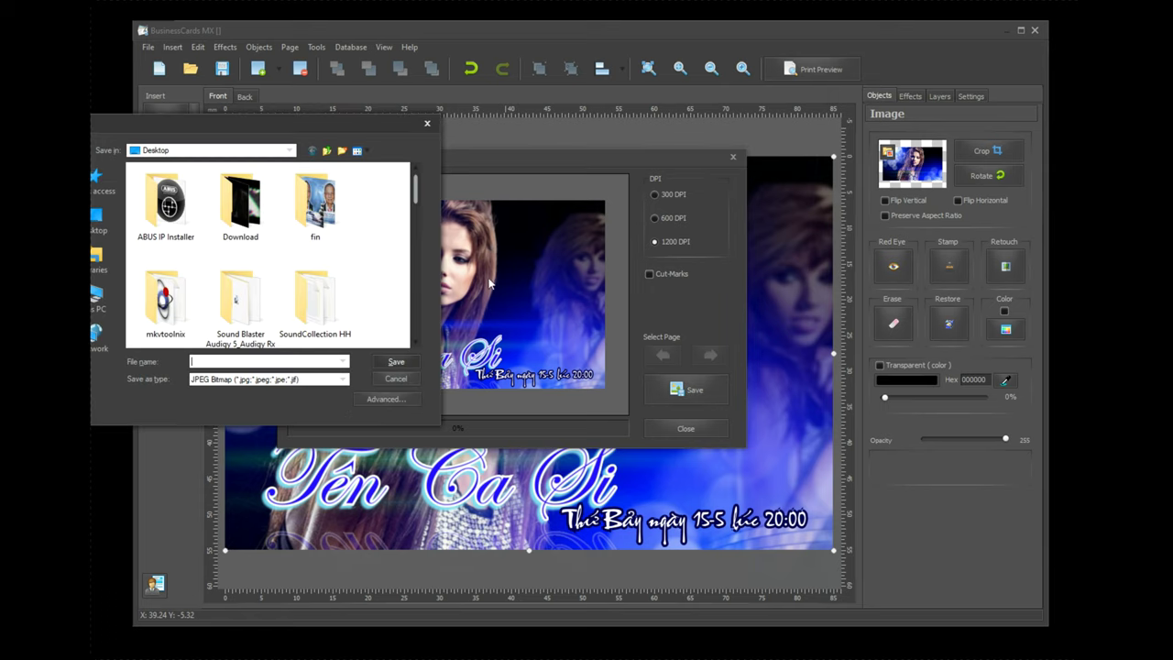
left_click(106, 236)
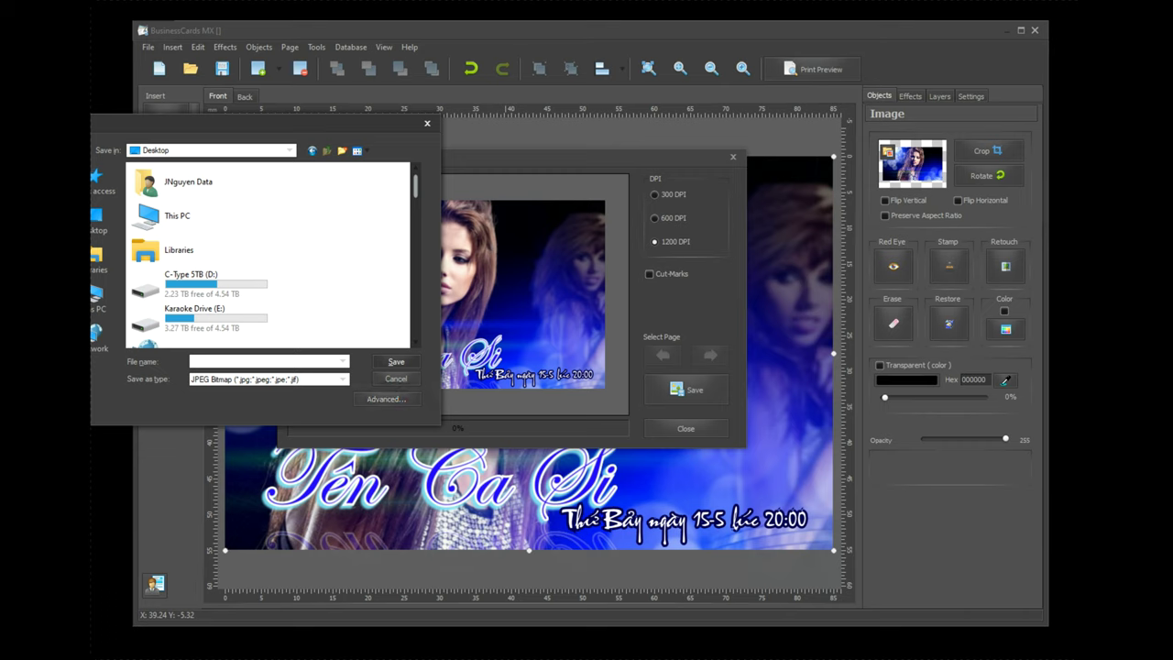
type("en ca si")
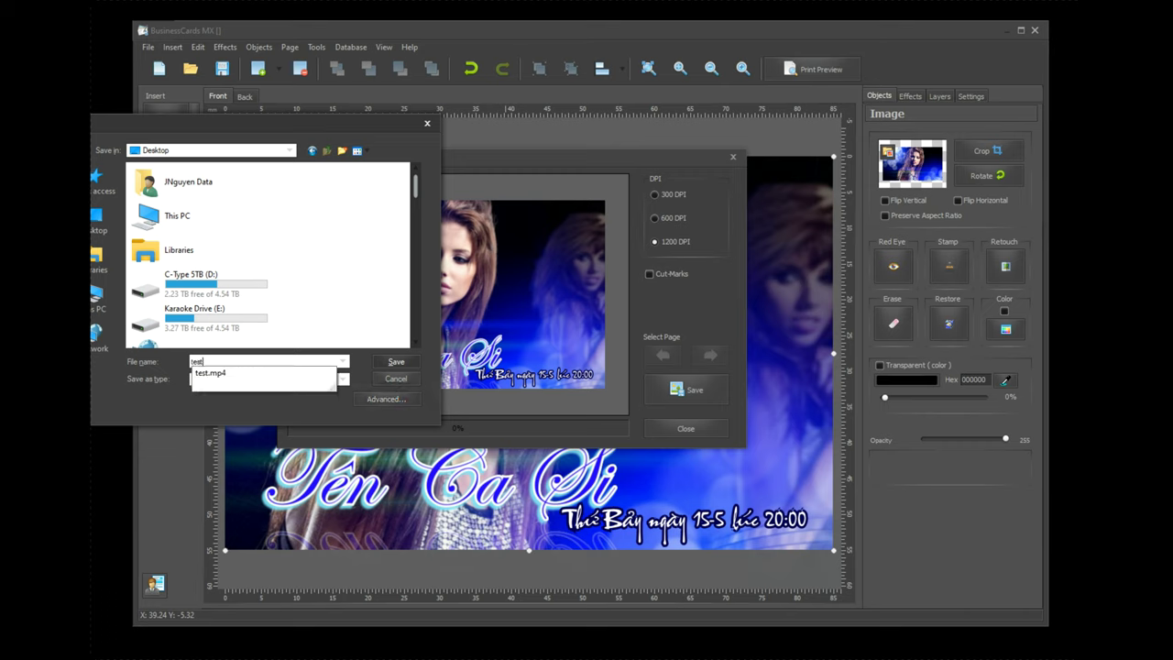
key("Return")
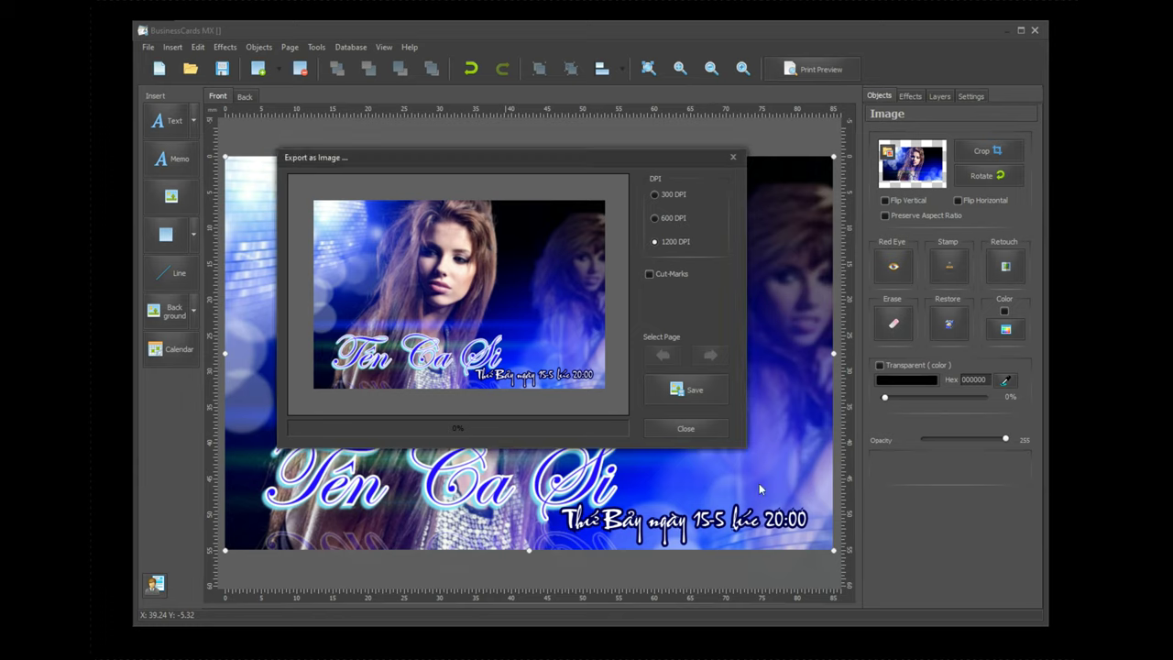
left_click(702, 427)
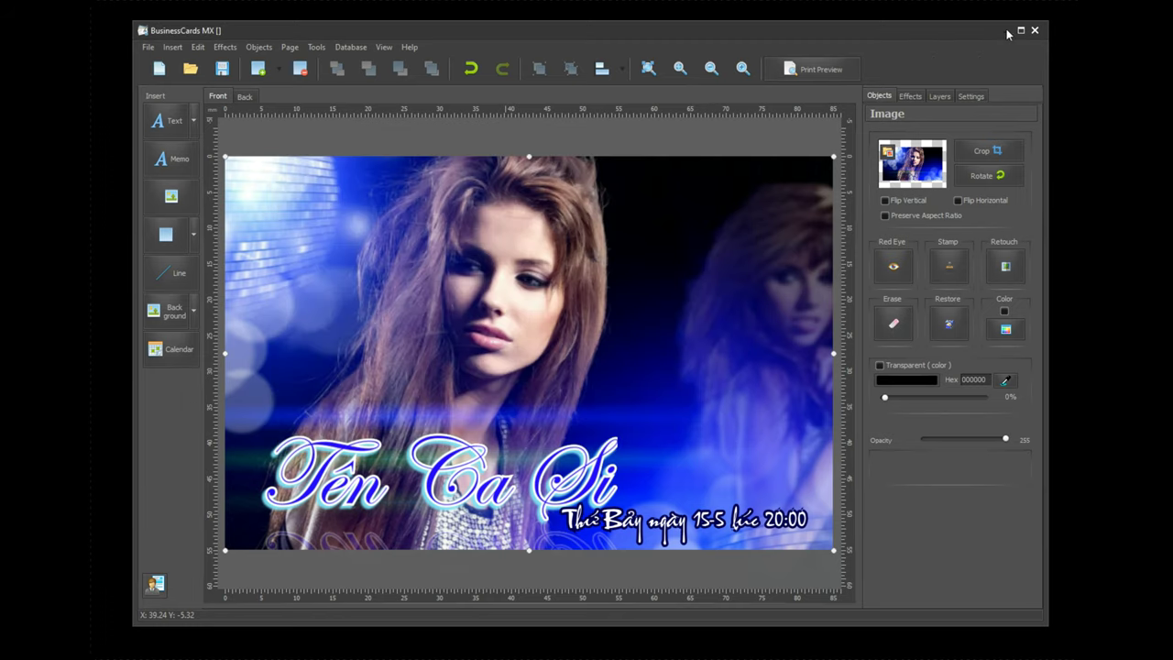
Minimize the card designer and open the exported image from the desktop in the image viewer
left_click(1007, 32)
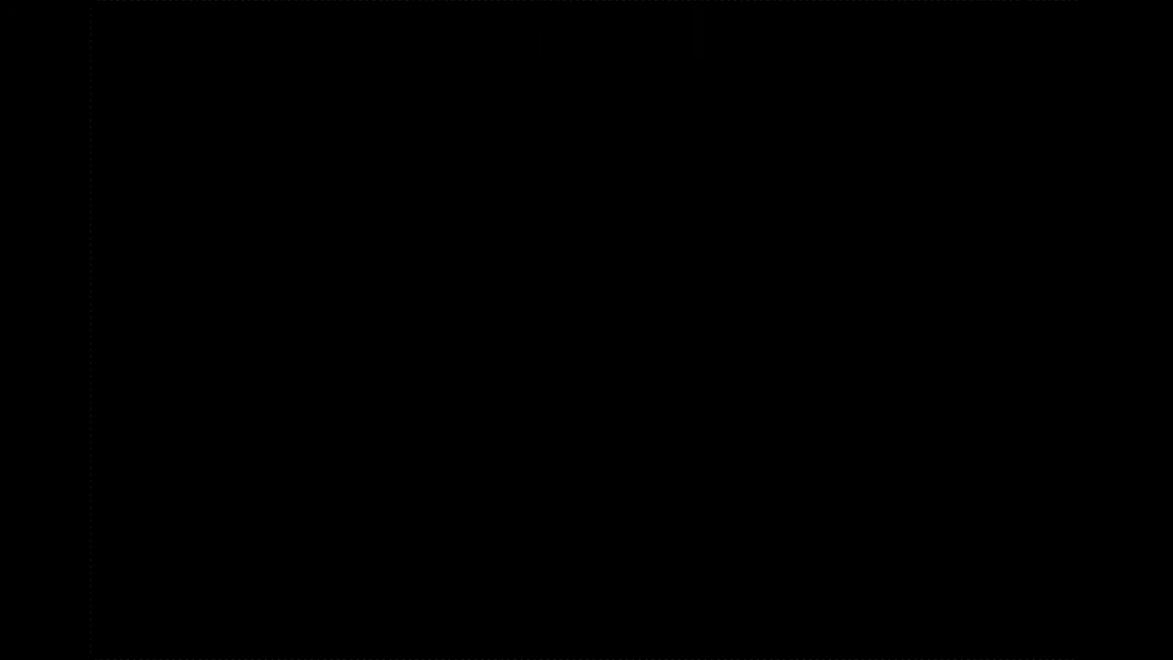
double_click(503, 273)
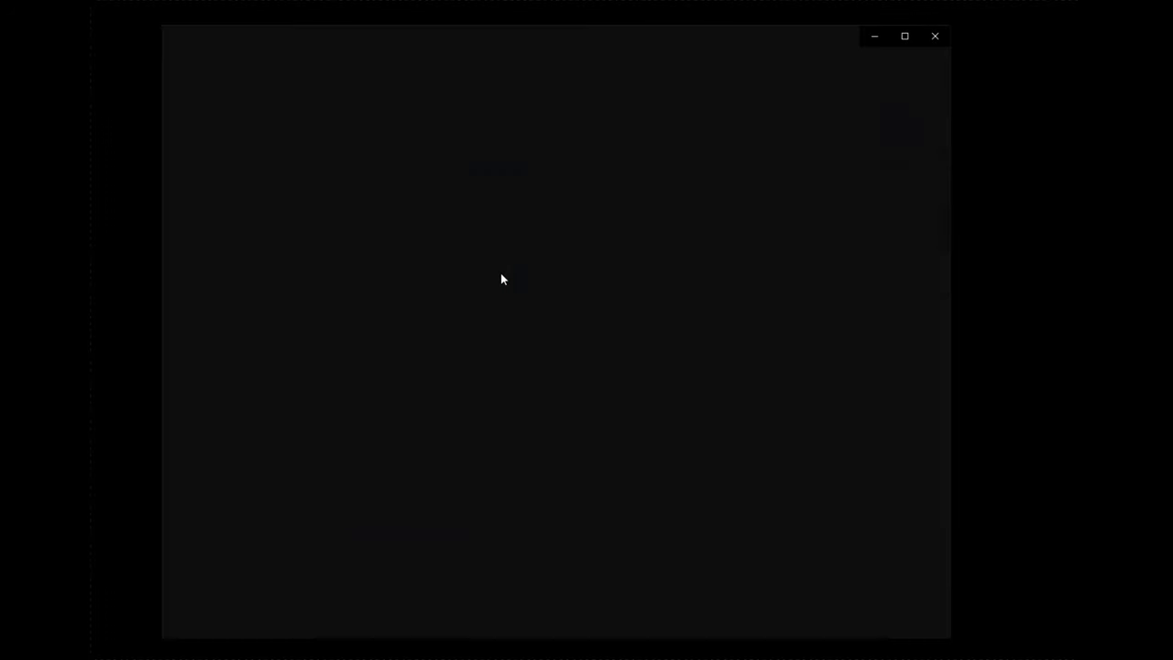